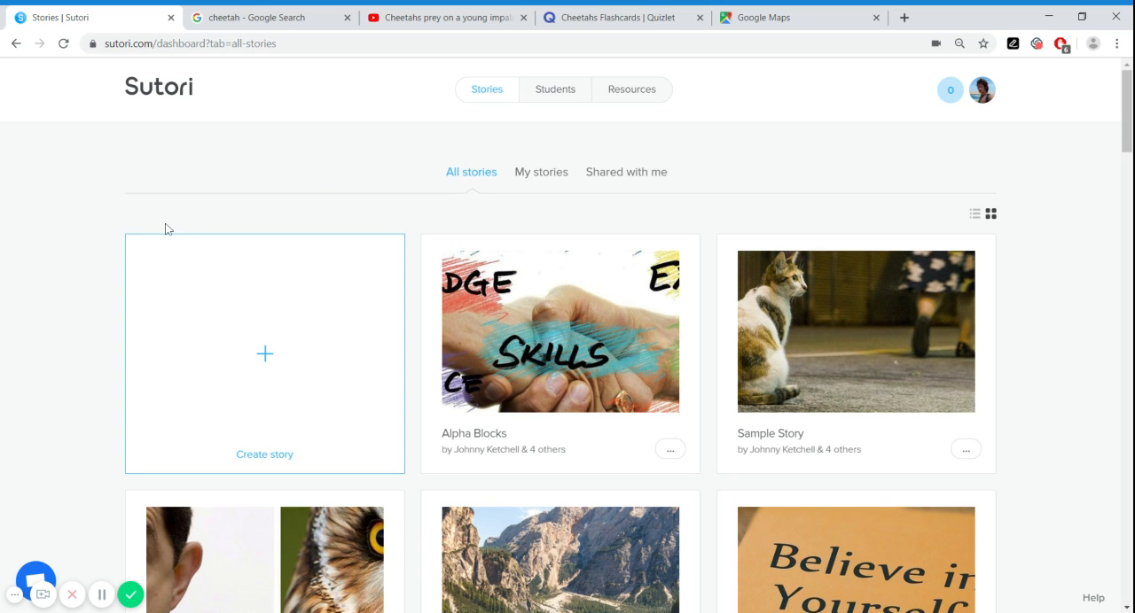
Create a new story from the blank template and title it "Cheetahs"
left_click(271, 361)
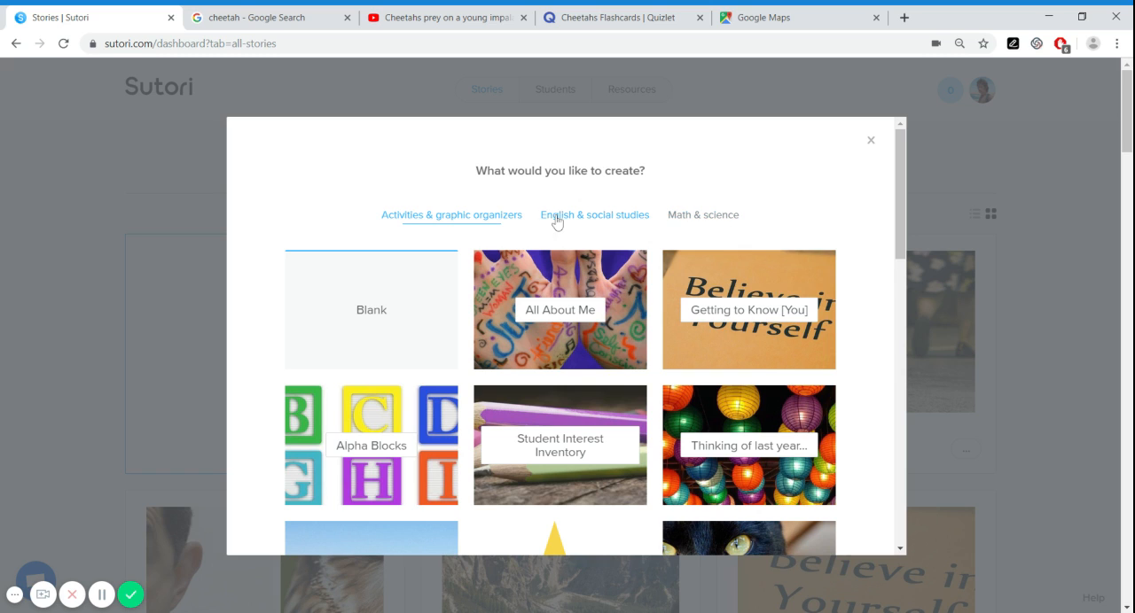
left_click(380, 318)
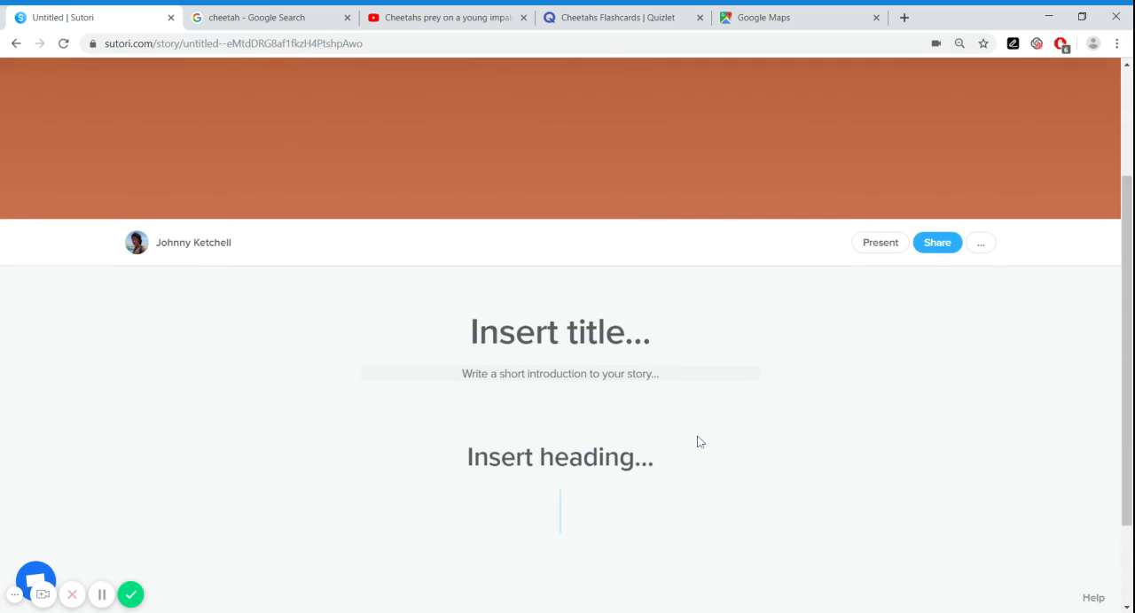
type("Cheetah")
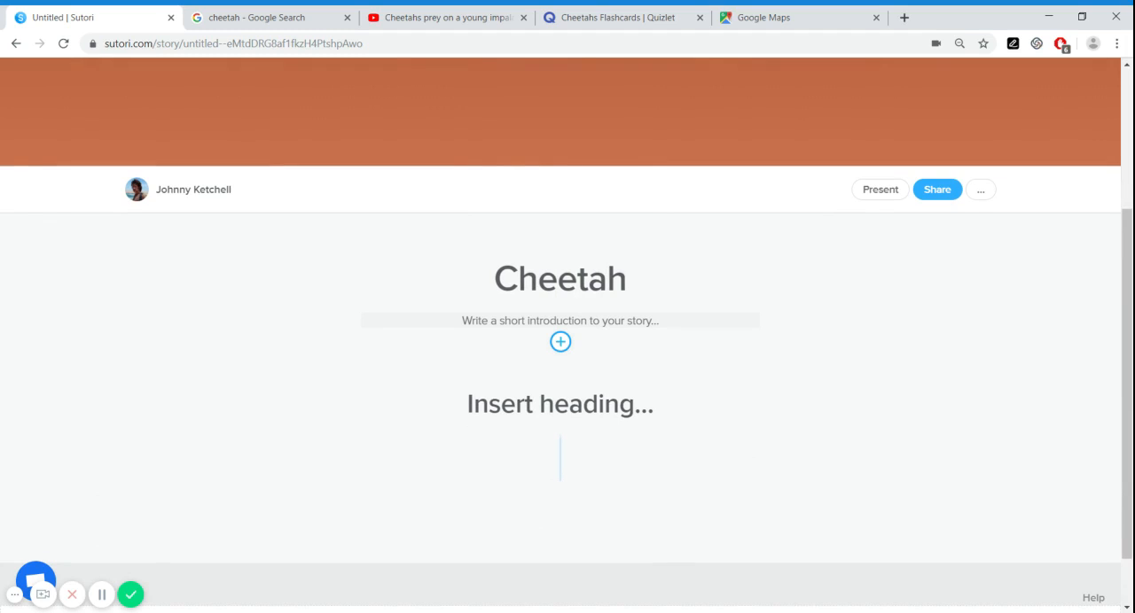
type("s")
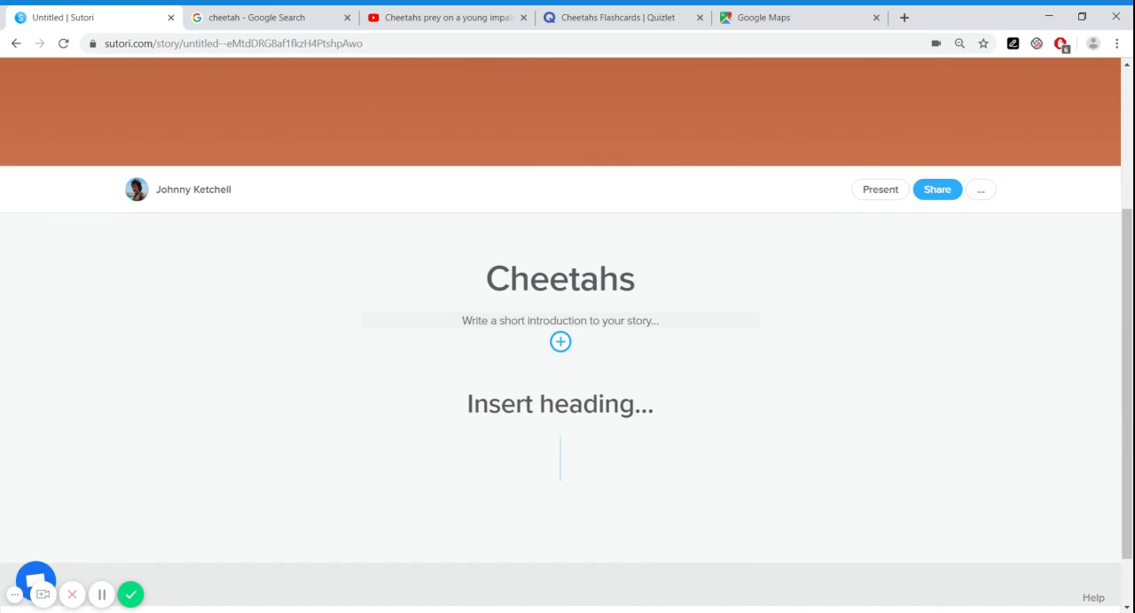
Write the story introduction "A quick look at the Cheetah, a large cat of the subfamily felinae!"
left_click(560, 320)
type("A q")
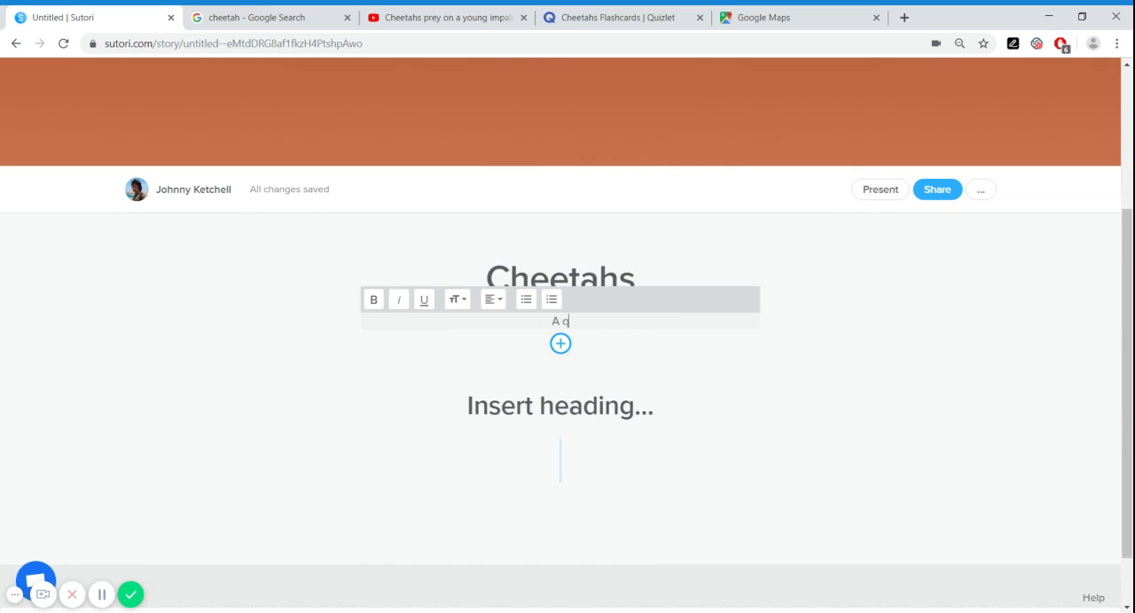
type("uick look at the Chee")
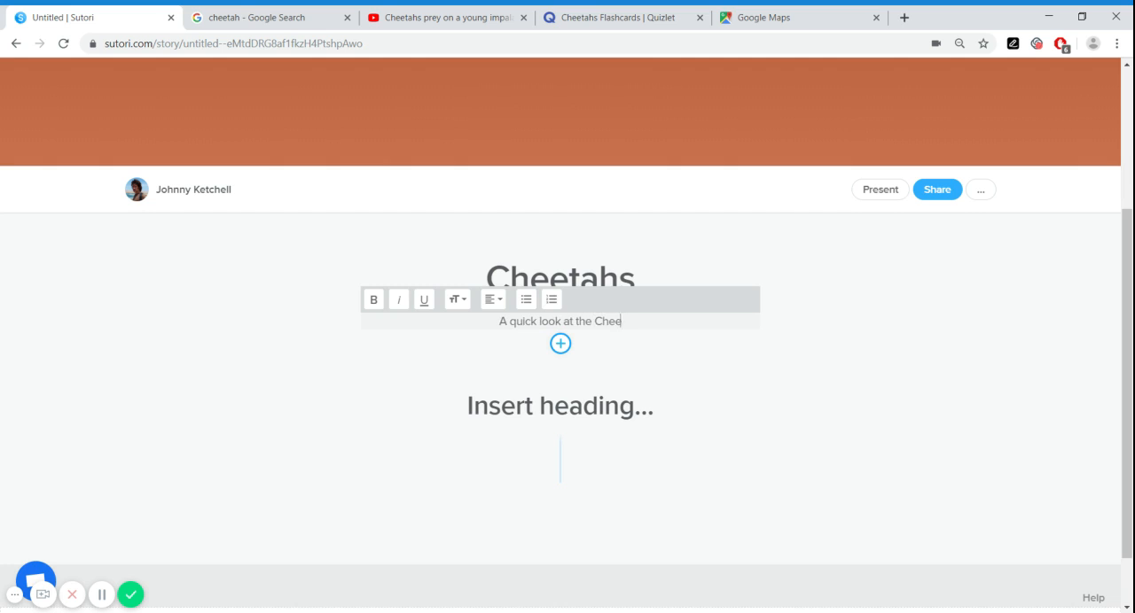
type("tah,")
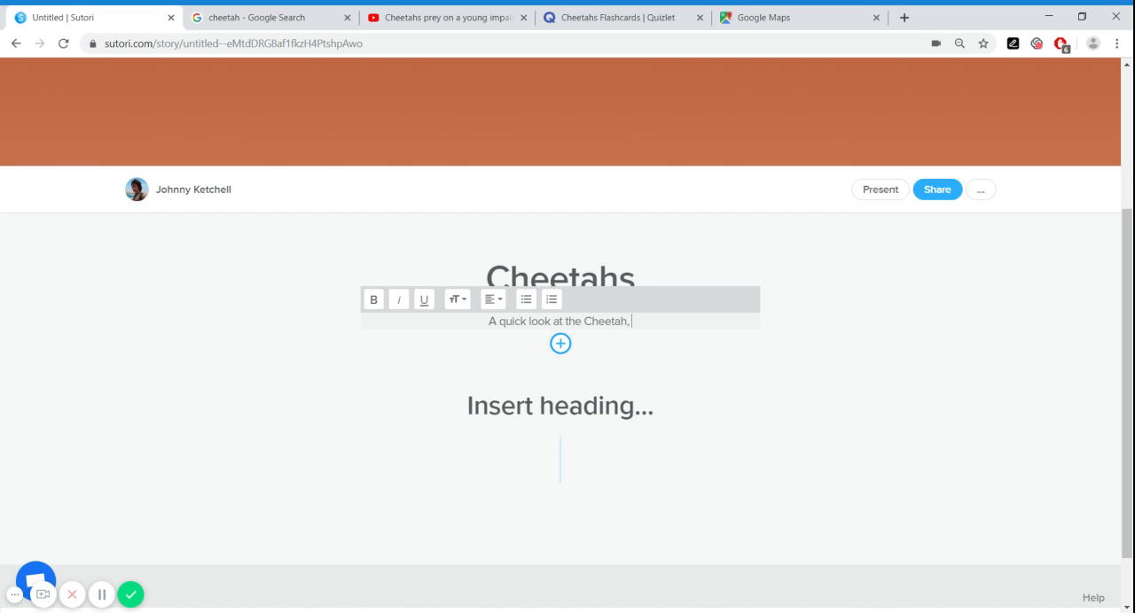
type(" a large cat")
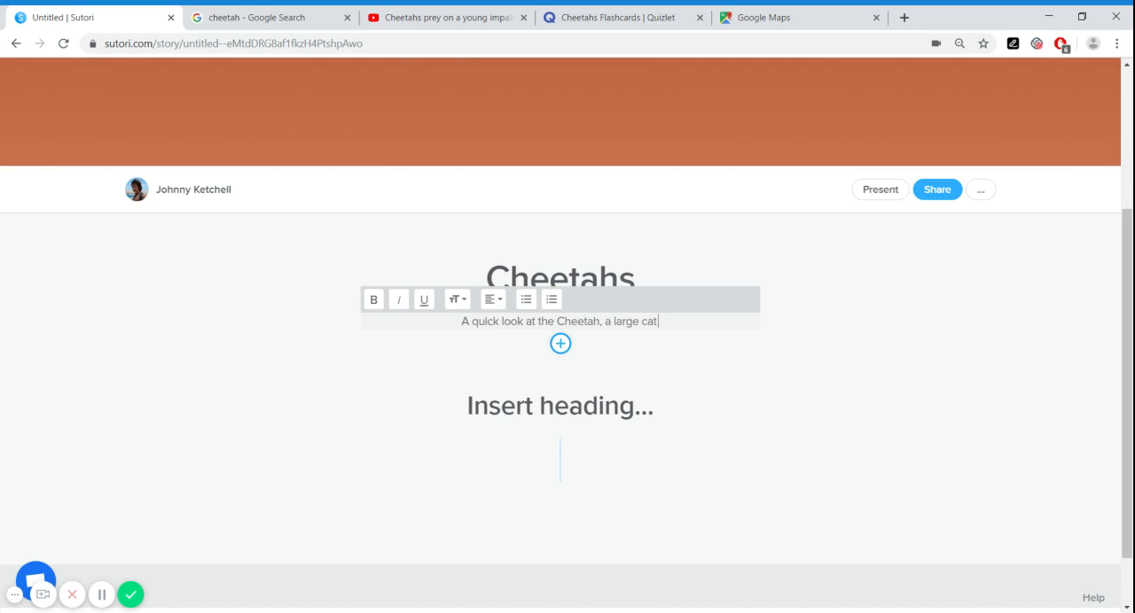
type(" of the")
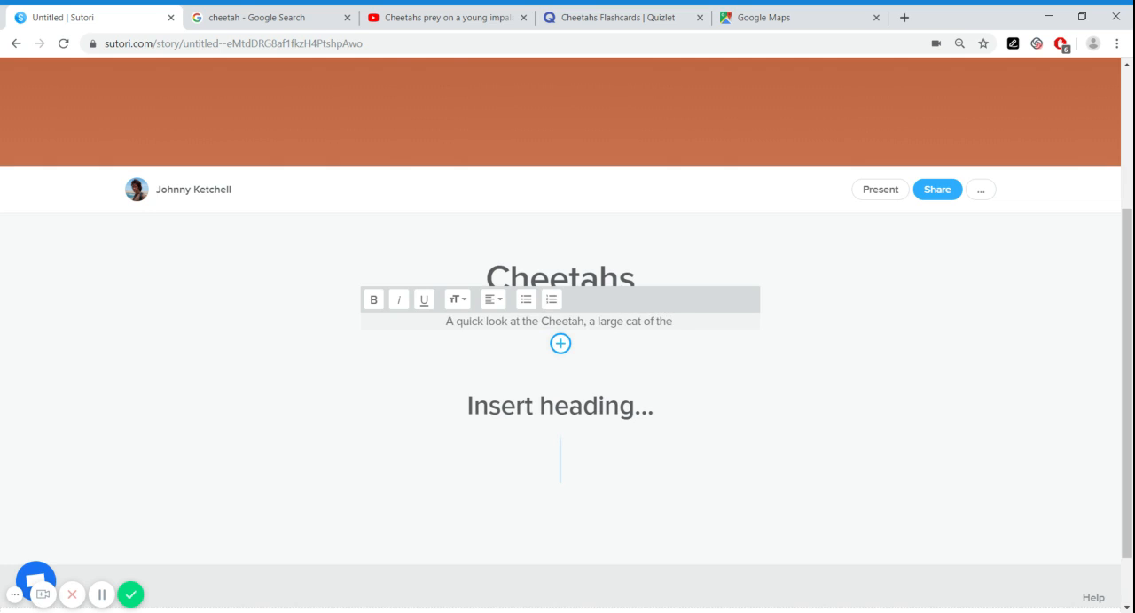
type(" subfam")
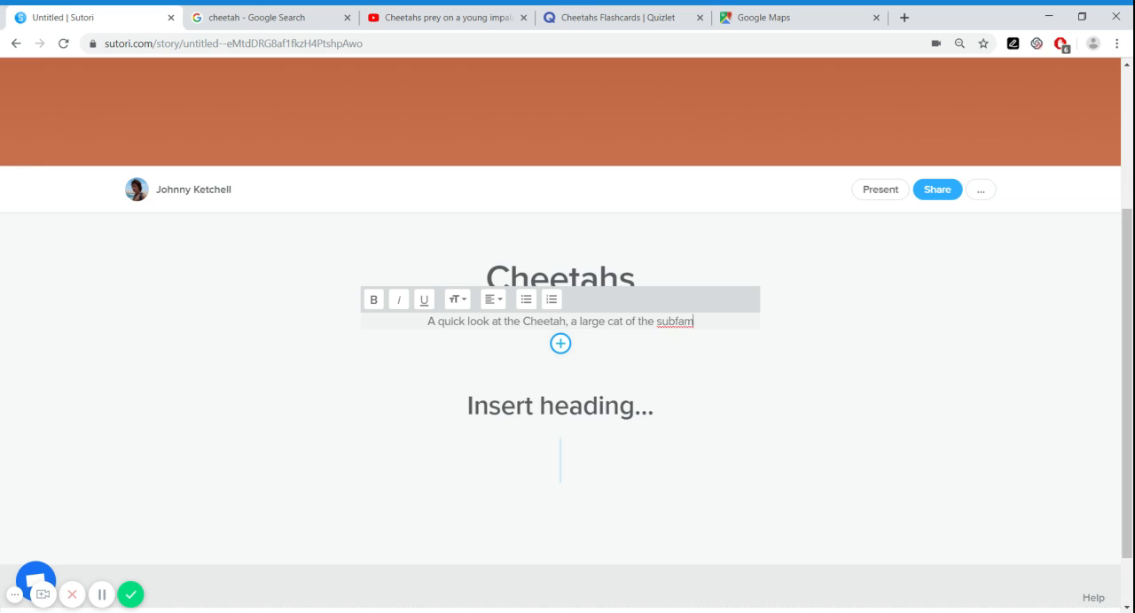
type("ily felinae")
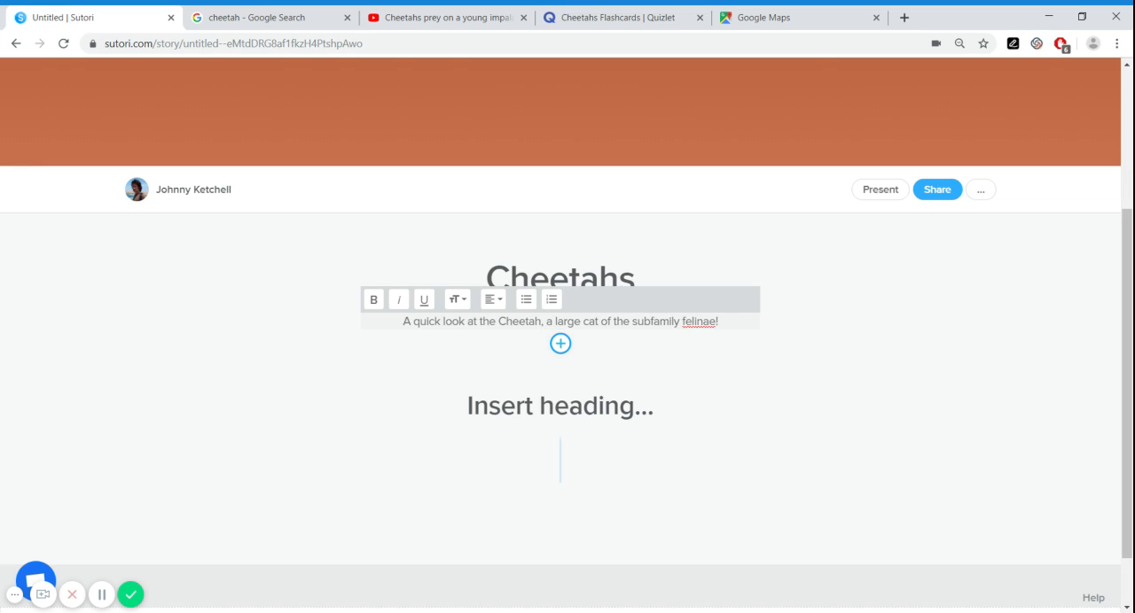
type("!")
left_click(762, 389)
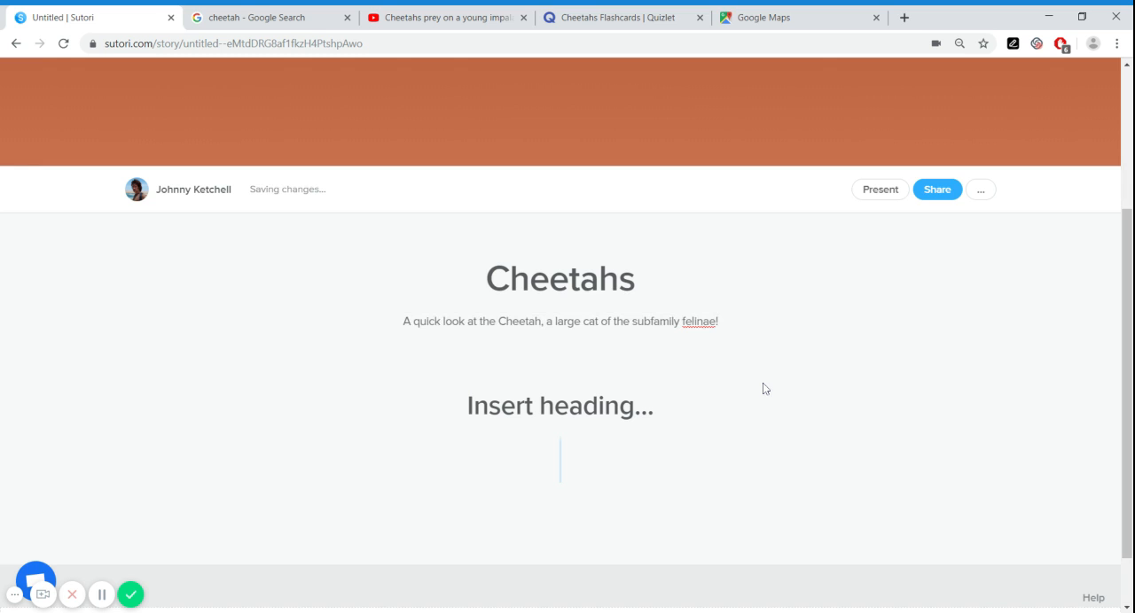
Replace the header background with an Unsplash photo, searching for "cheetah" and choosing the one walking through a field of tall golden grass
scroll(763, 389, "up", 3)
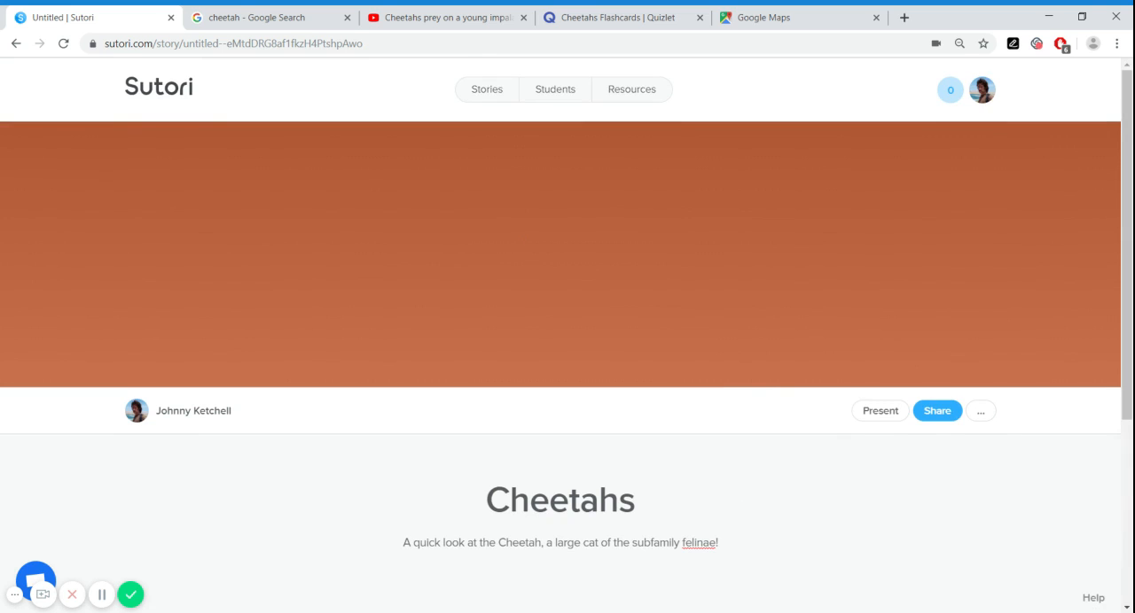
left_click(582, 287)
left_click(996, 151)
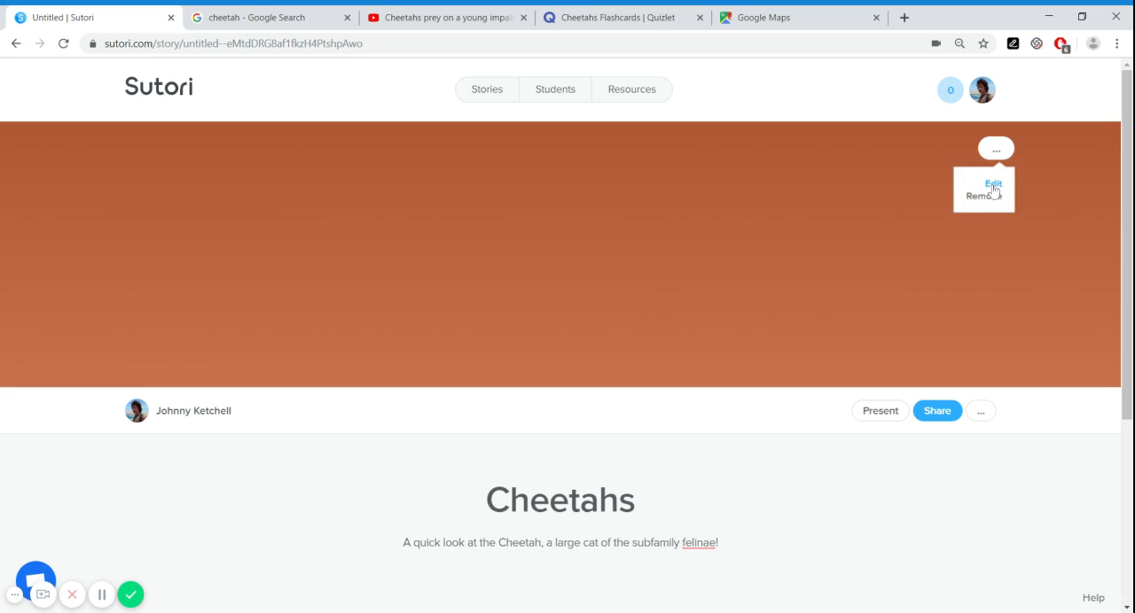
left_click(992, 184)
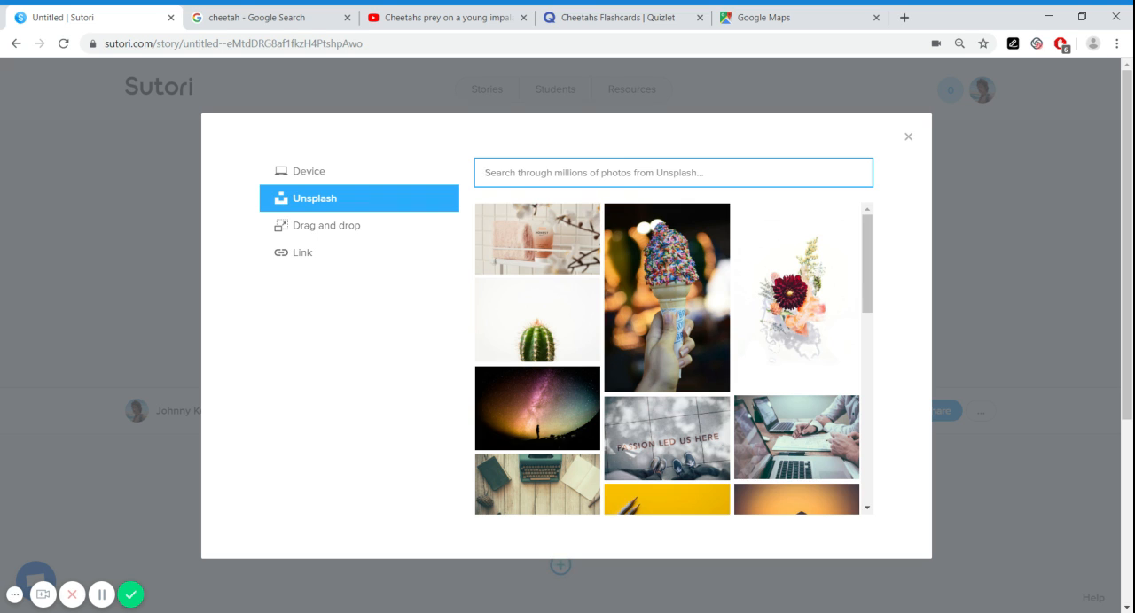
type("cheetah")
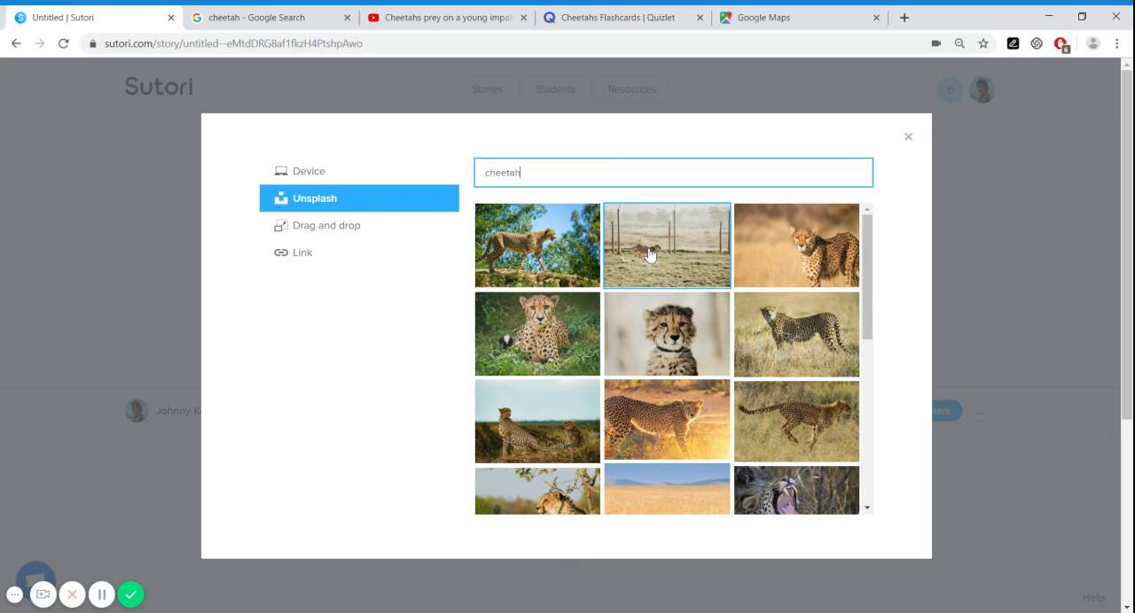
scroll(649, 256, "down", 3)
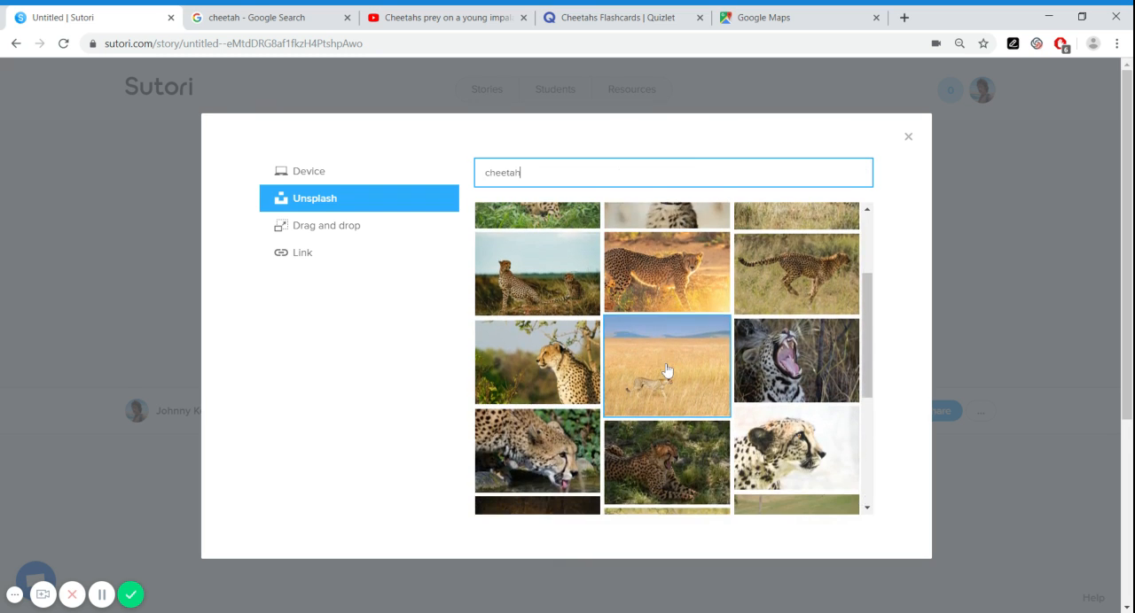
left_click(667, 370)
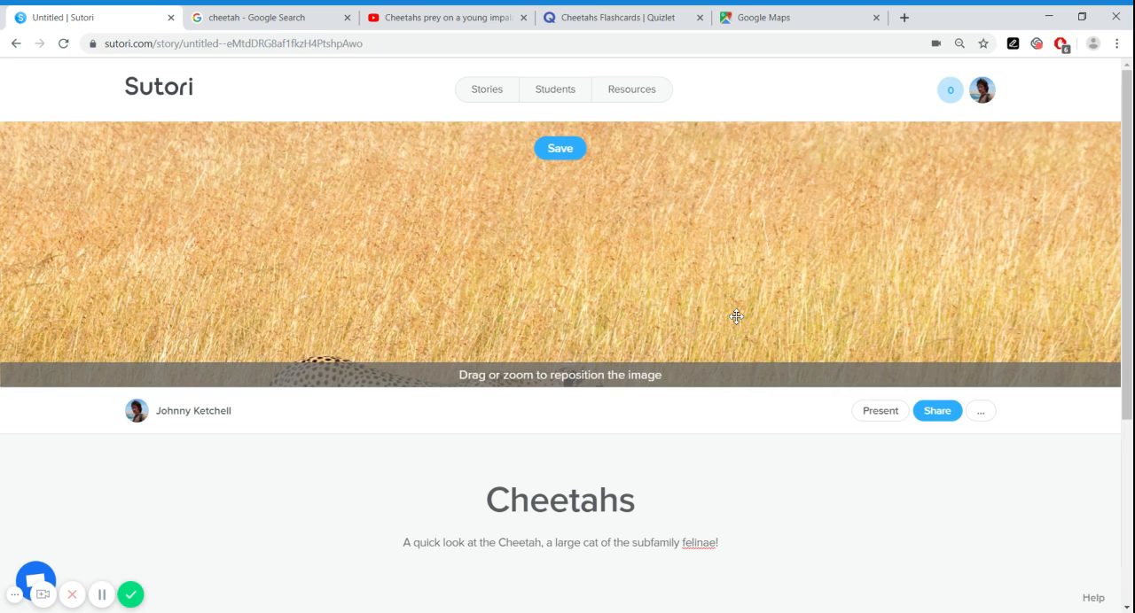
Reposition the header photo vertically so the whole cheetah fits in the banner, and save the placement
left_click_drag(734, 316, 727, 182)
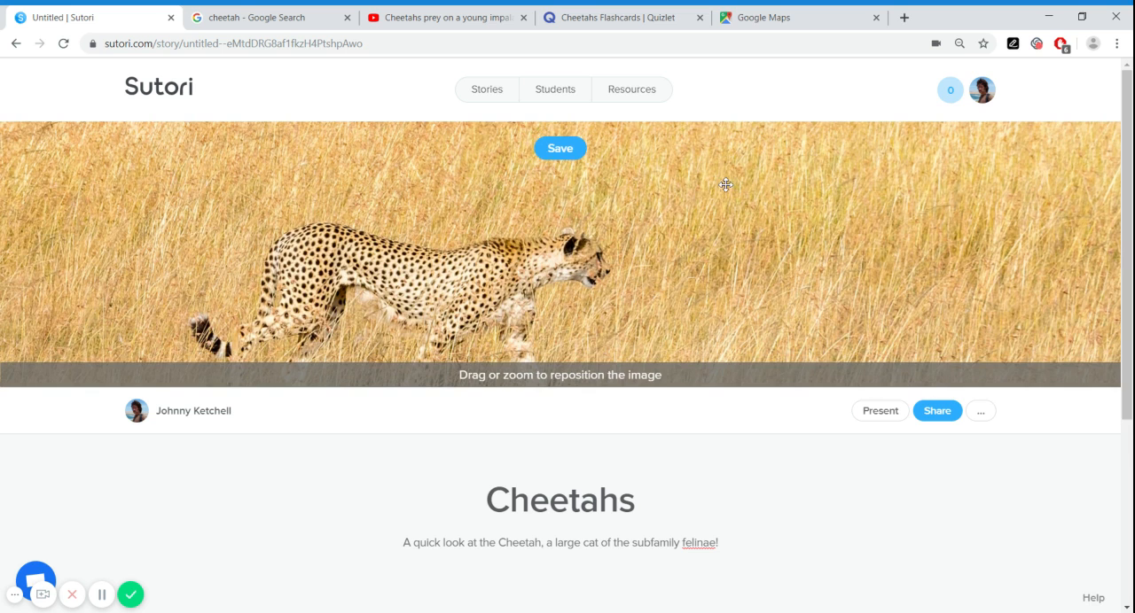
left_click_drag(728, 309, 729, 228)
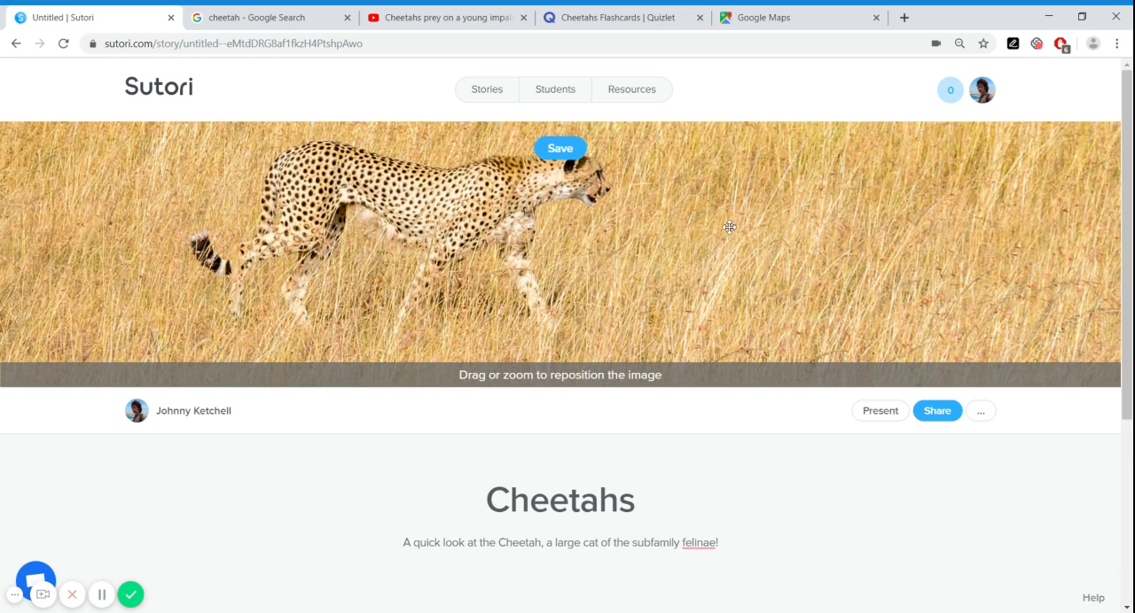
left_click(562, 151)
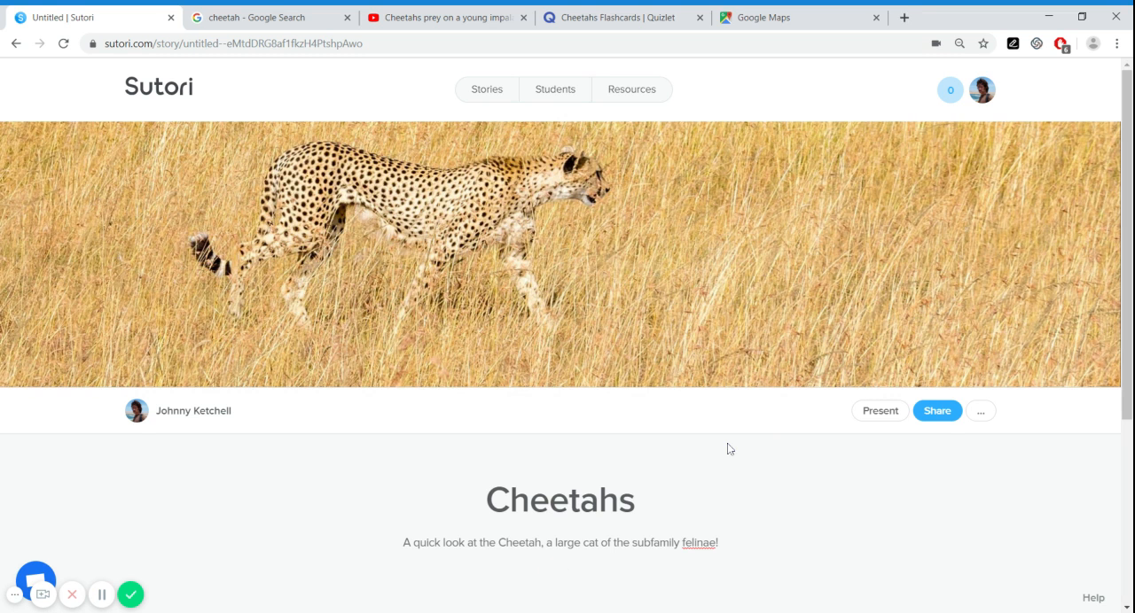
Add a text block below the heading placeholder, with "Habitat" as its first line
scroll(726, 450, "down", 3)
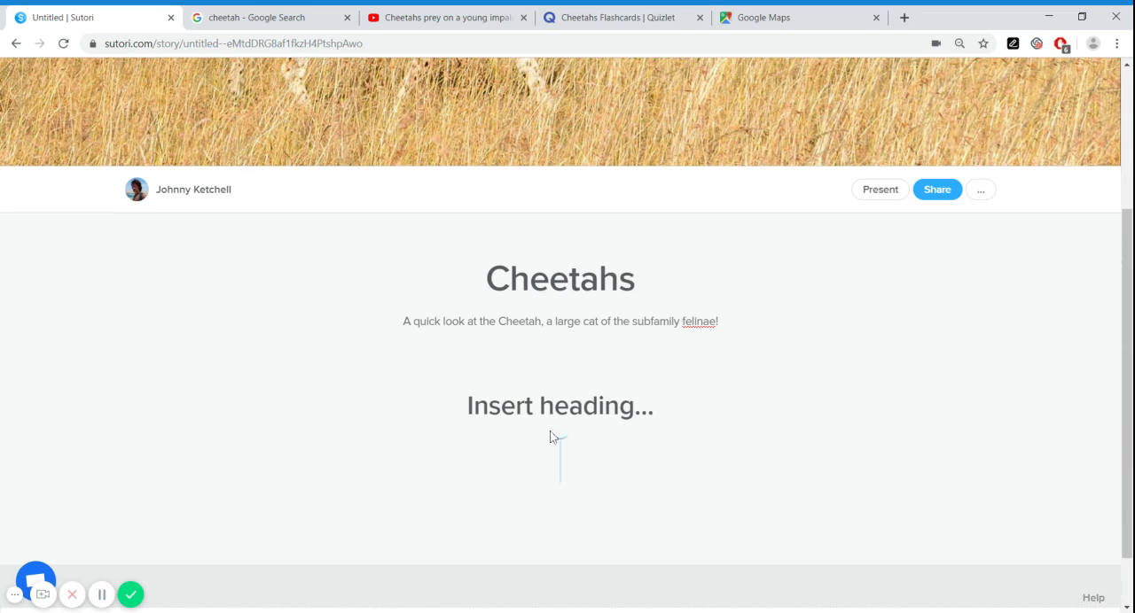
mouse_move(559, 465)
left_click(561, 464)
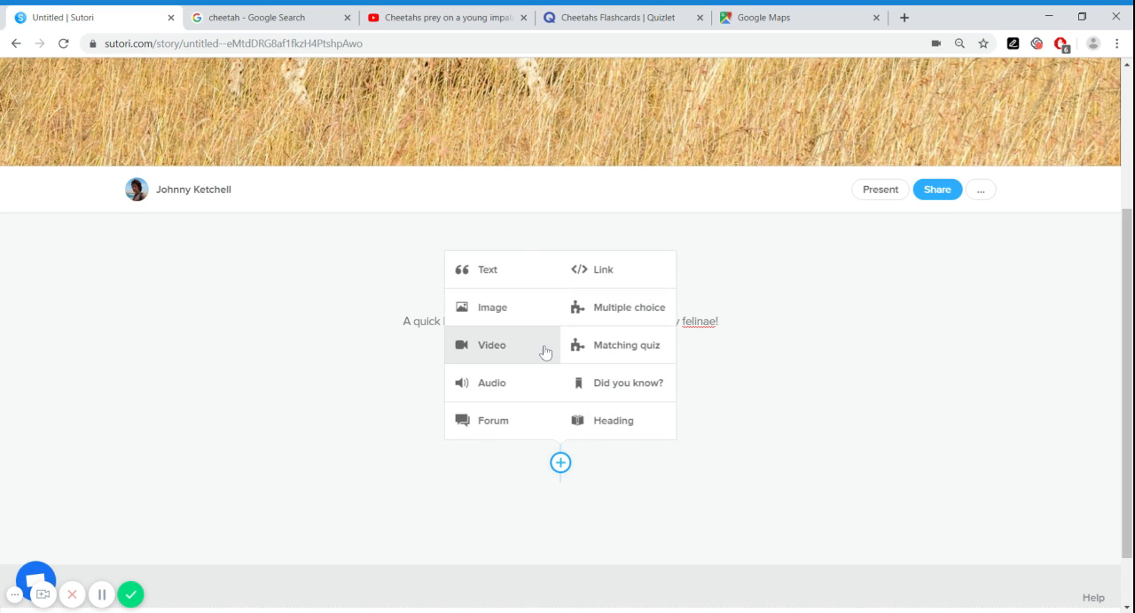
left_click(489, 276)
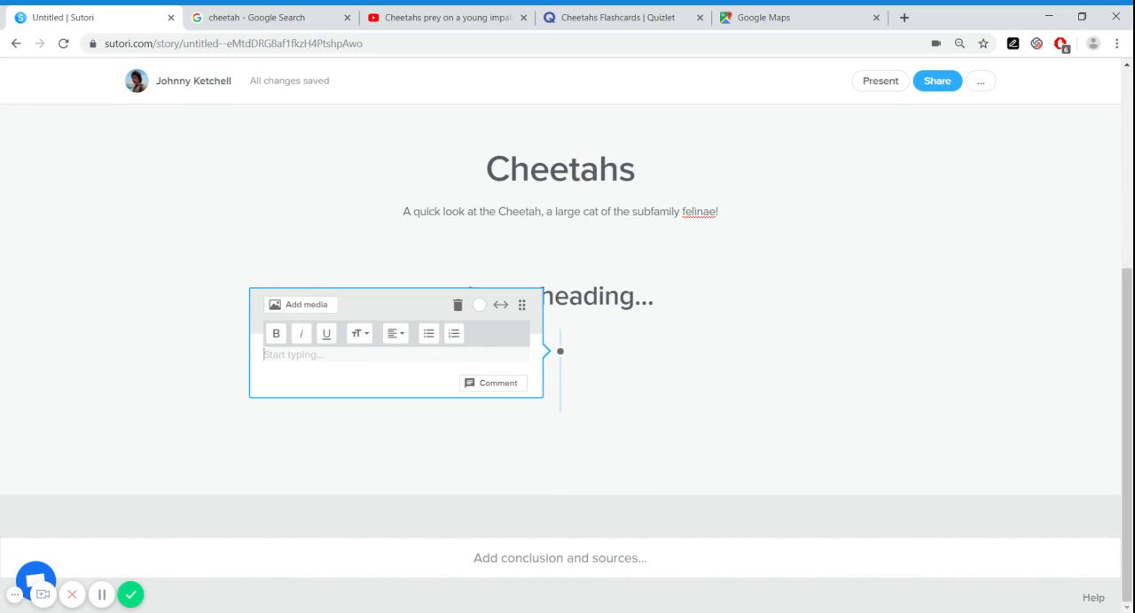
type("Habitat")
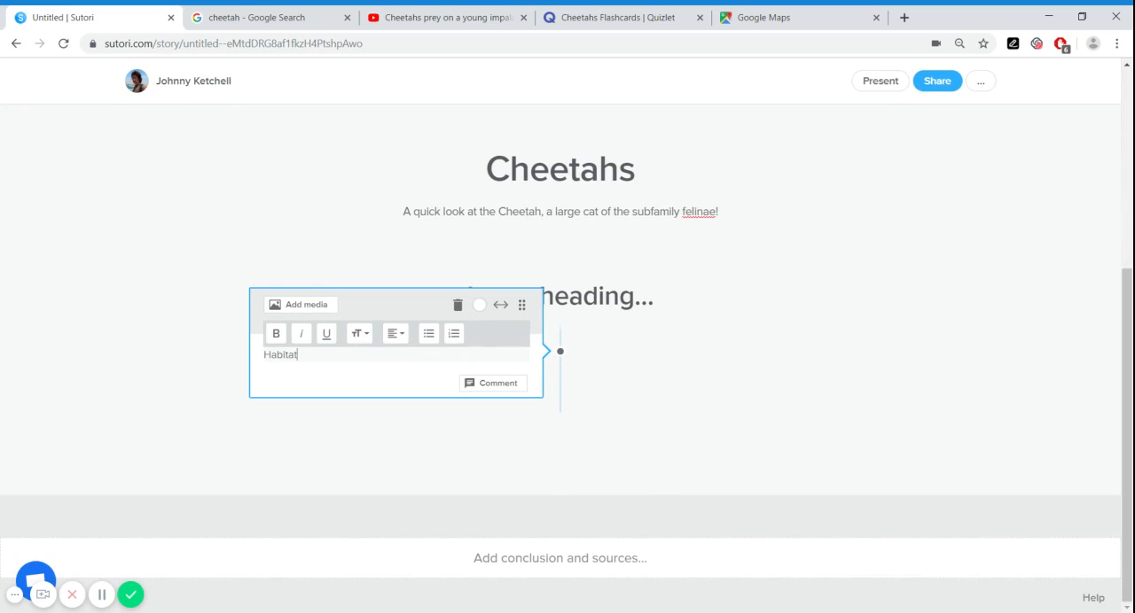
key("Return")
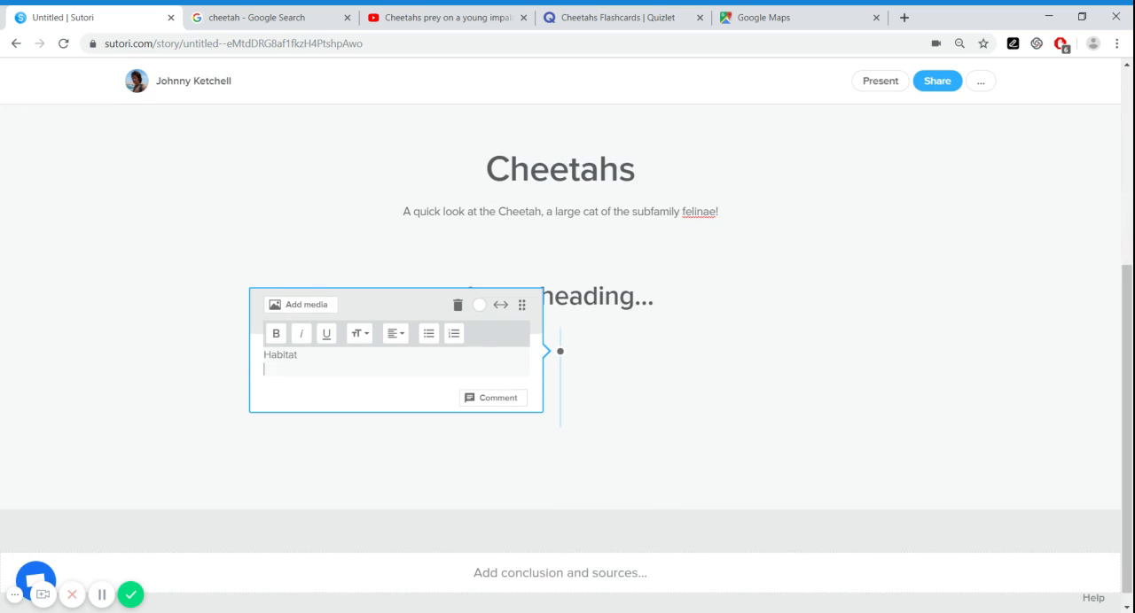
Begin the habitat description on the second line with "The cheetah lives in dry forests, scrub forests and savannahs"
type("The CH")
type("cheetah li")
type("ves in dry")
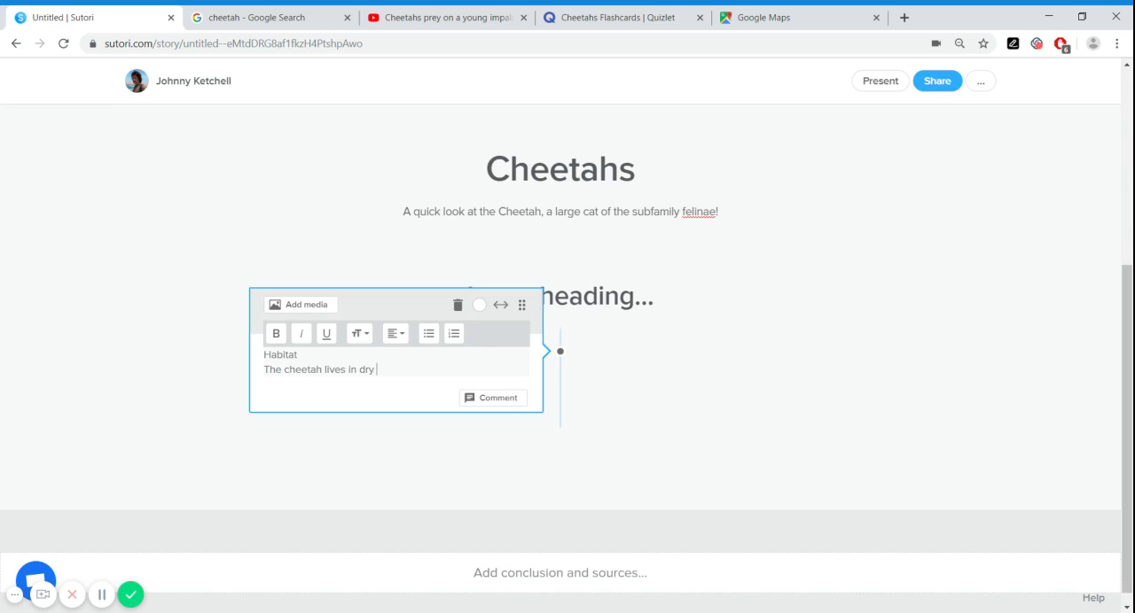
type(" forests, scrub forest and")
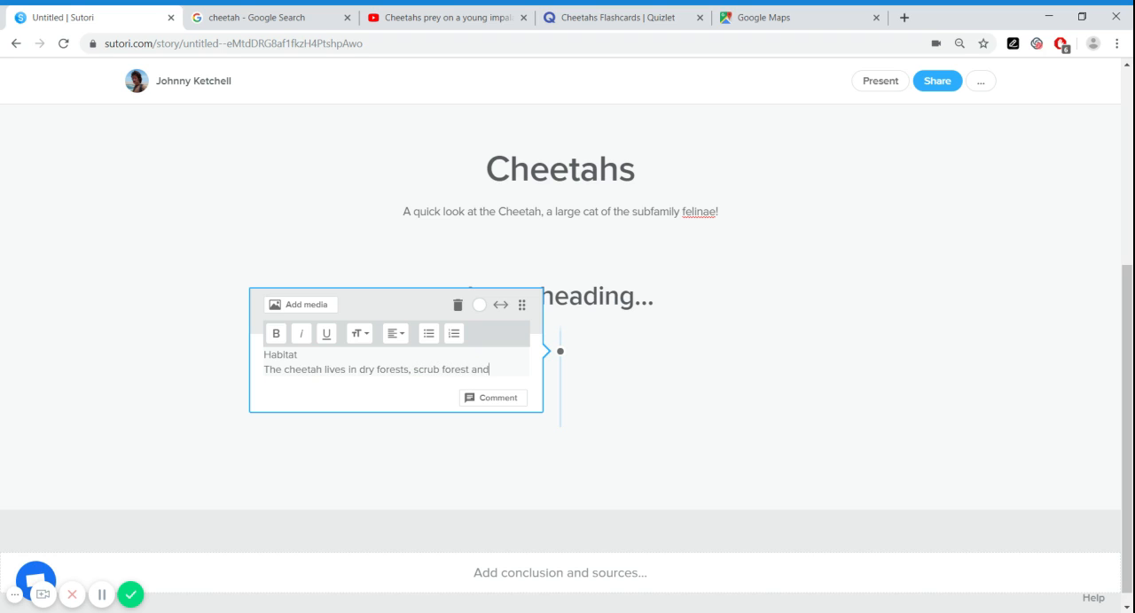
key("BackSpace")
key("BackSpace")
key("BackSpace")
key("BackSpace")
type("s and savannahs")
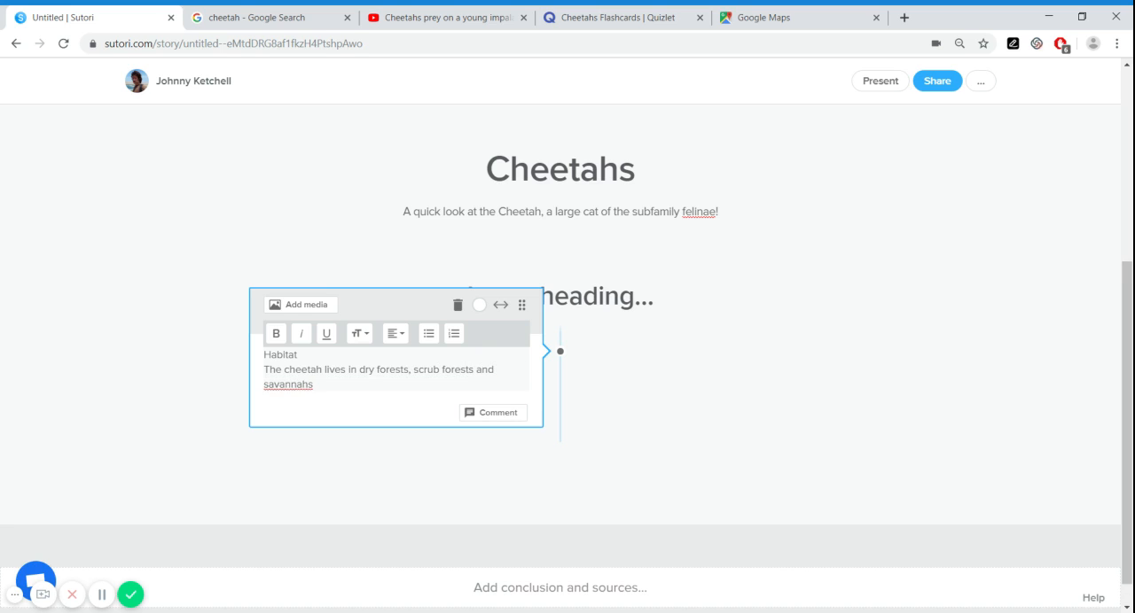
type(" in parts of Northern, Sout")
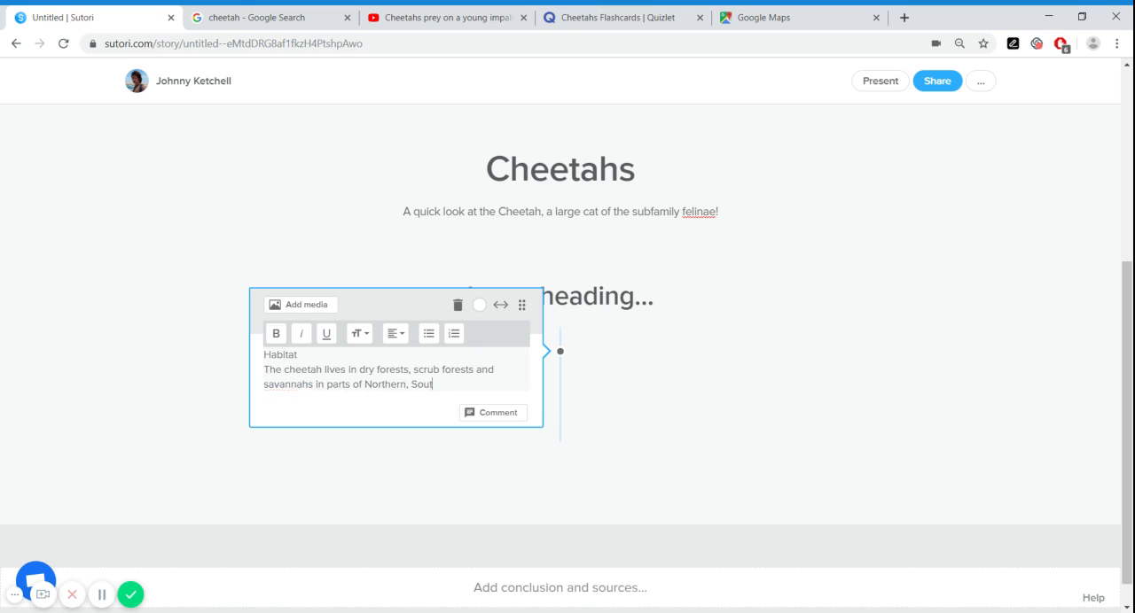
type("hern and Eastern Africa.")
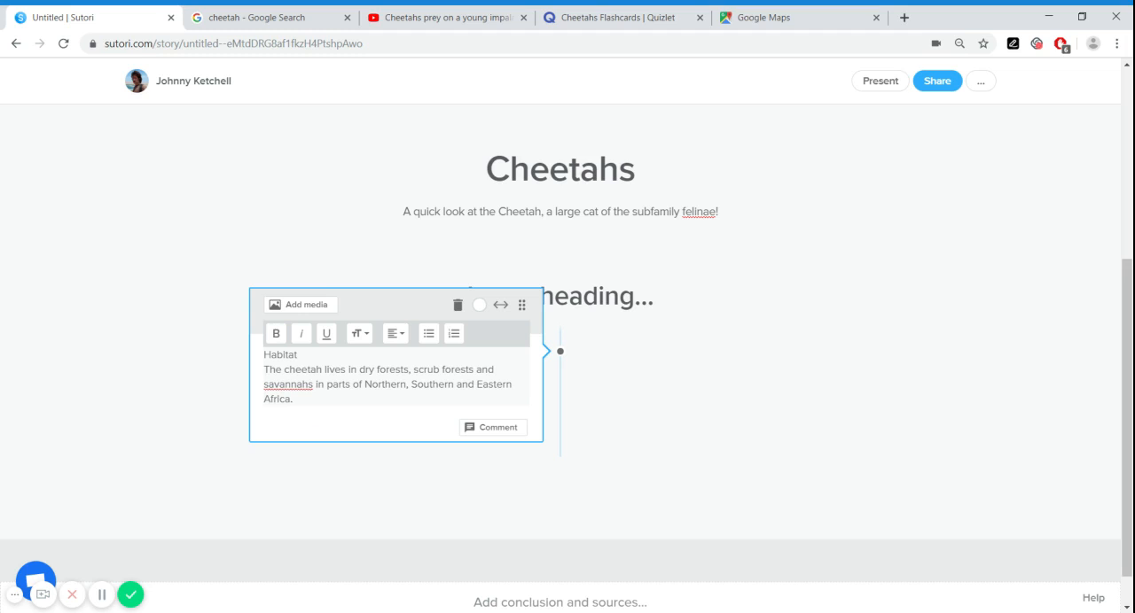
Format the word "cheetah" in the habitat sentence as bold, italic and underlined
left_click_drag(284, 369, 322, 370)
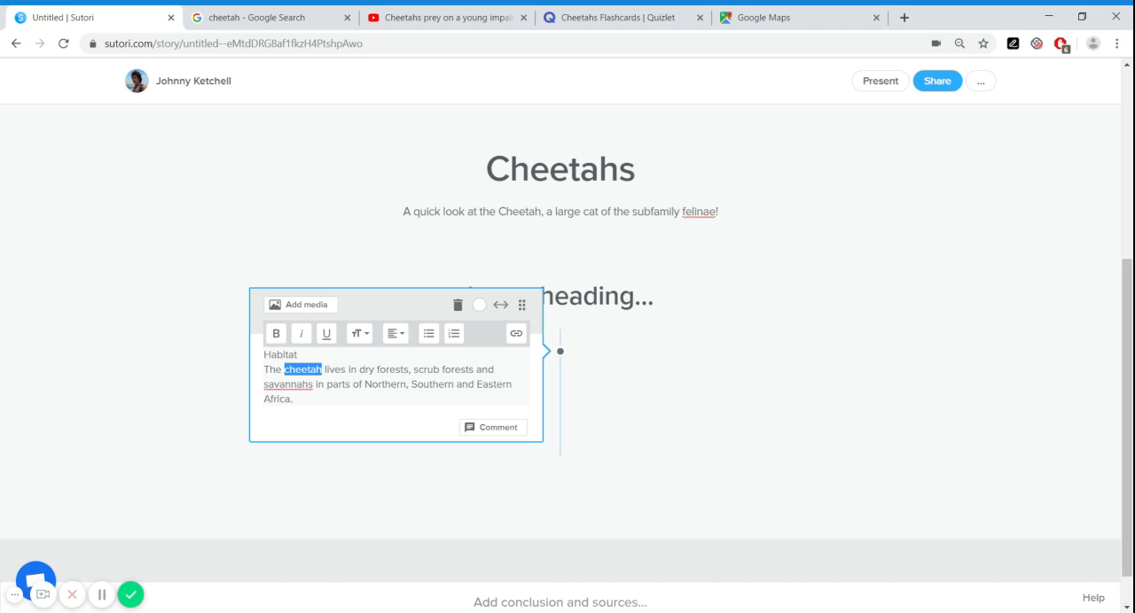
left_click(275, 334)
left_click(302, 336)
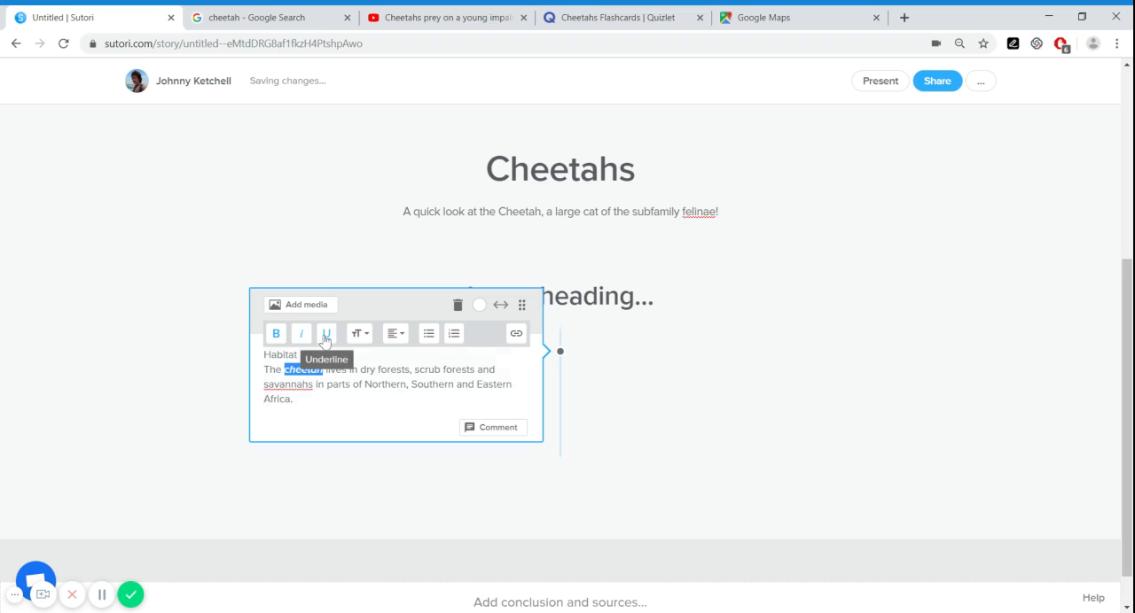
left_click(325, 337)
Enlarge the "Habitat" line of the text block by two size levels and centre it
left_click(286, 354)
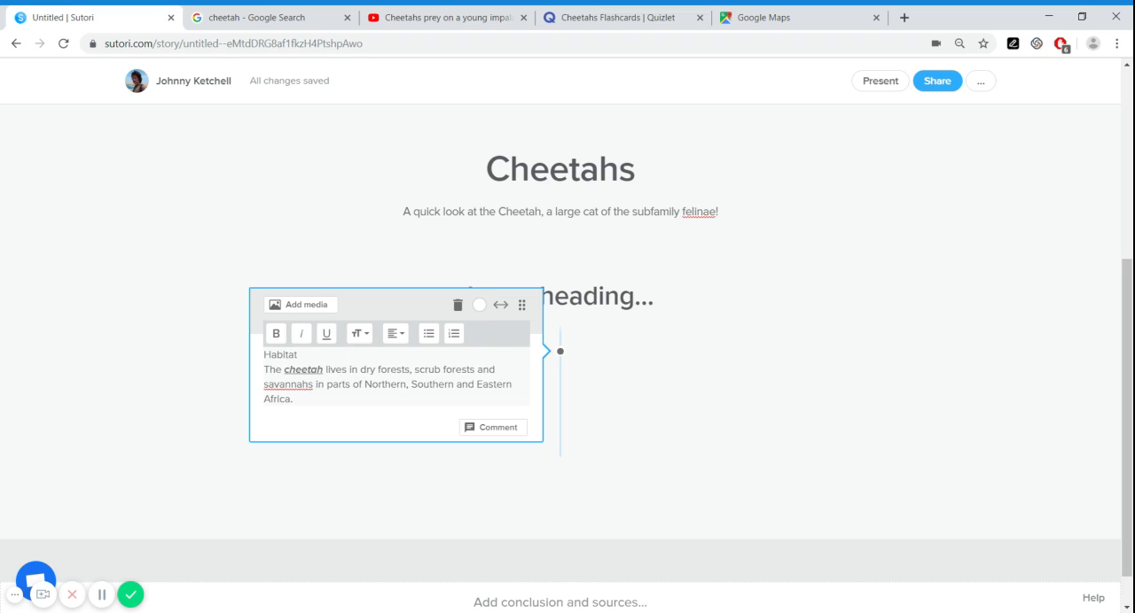
left_click_drag(297, 354, 263, 354)
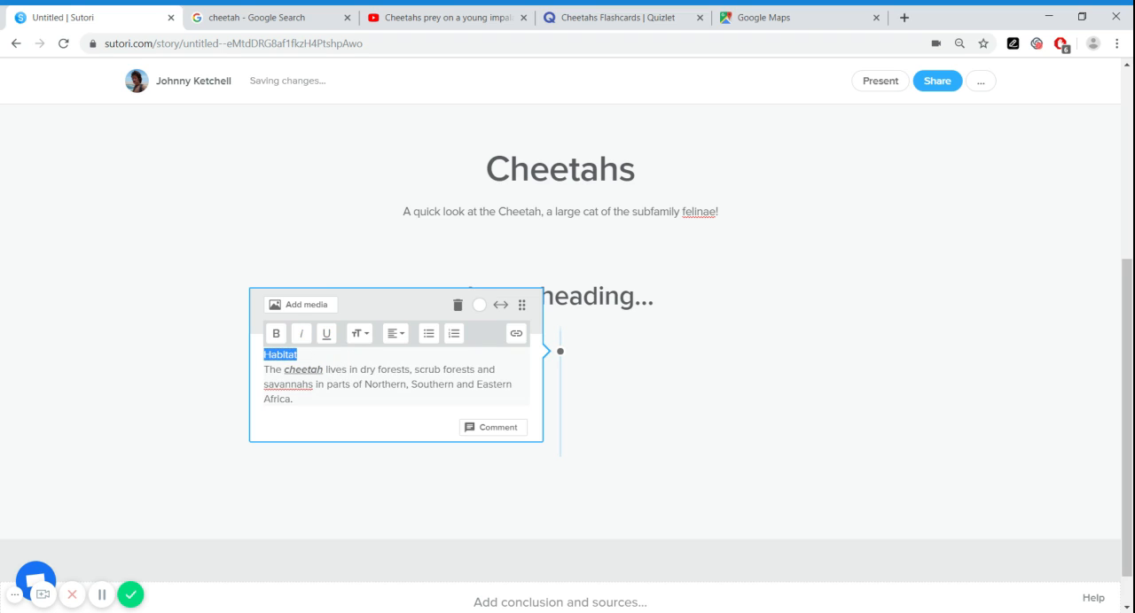
left_click(368, 341)
left_click(346, 381)
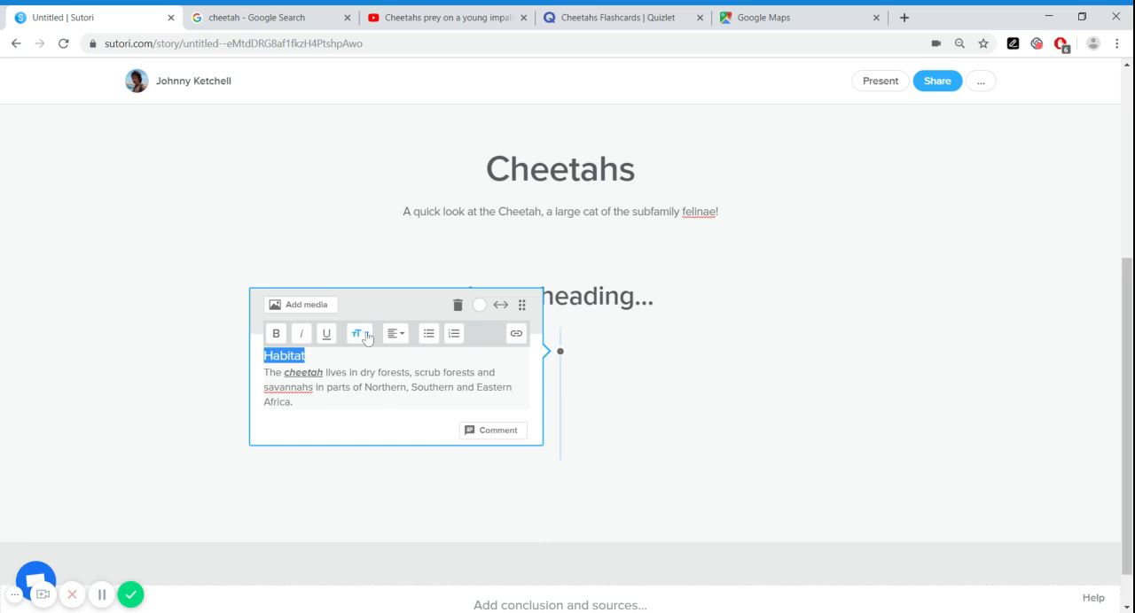
left_click(359, 333)
left_click(355, 401)
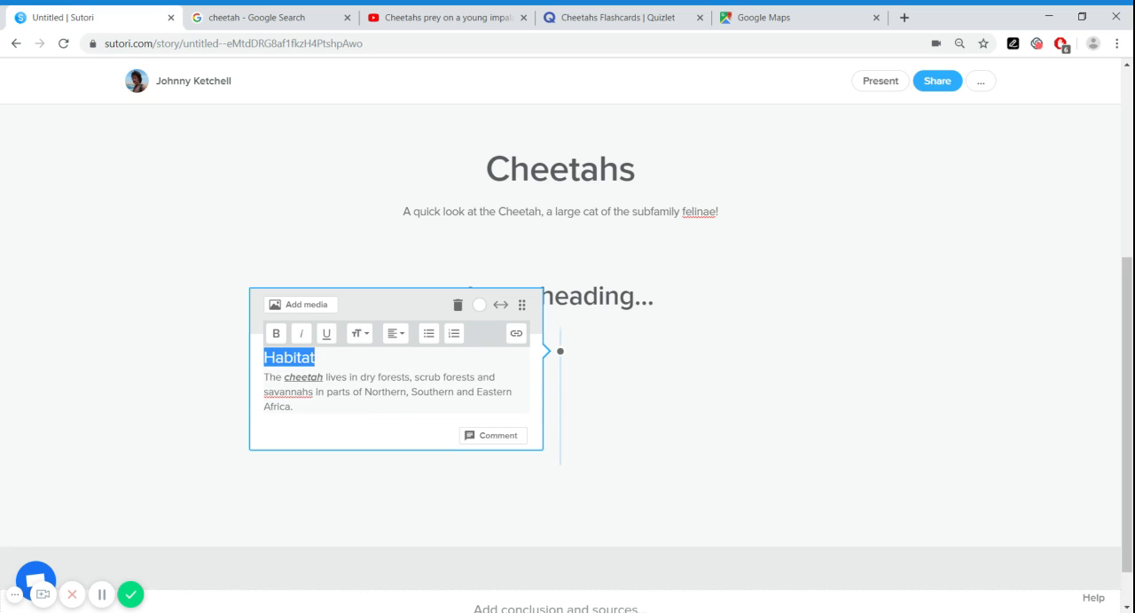
left_click(395, 333)
left_click(395, 365)
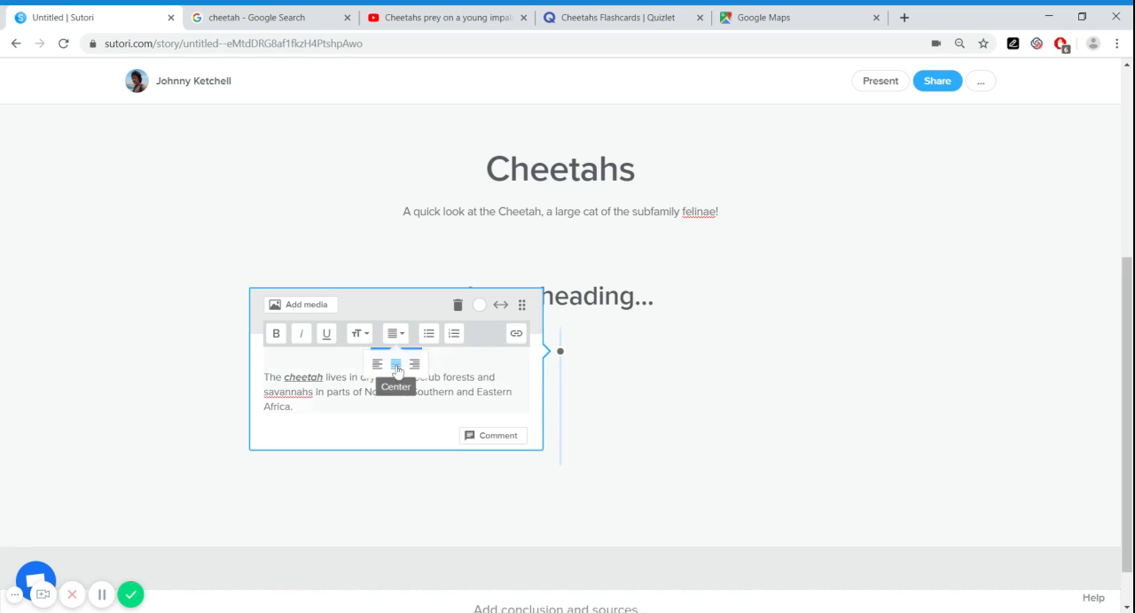
Insert a blank line beneath "Habitat" and add the lines A, B and C below the habitat description
key("Right")
key("Return")
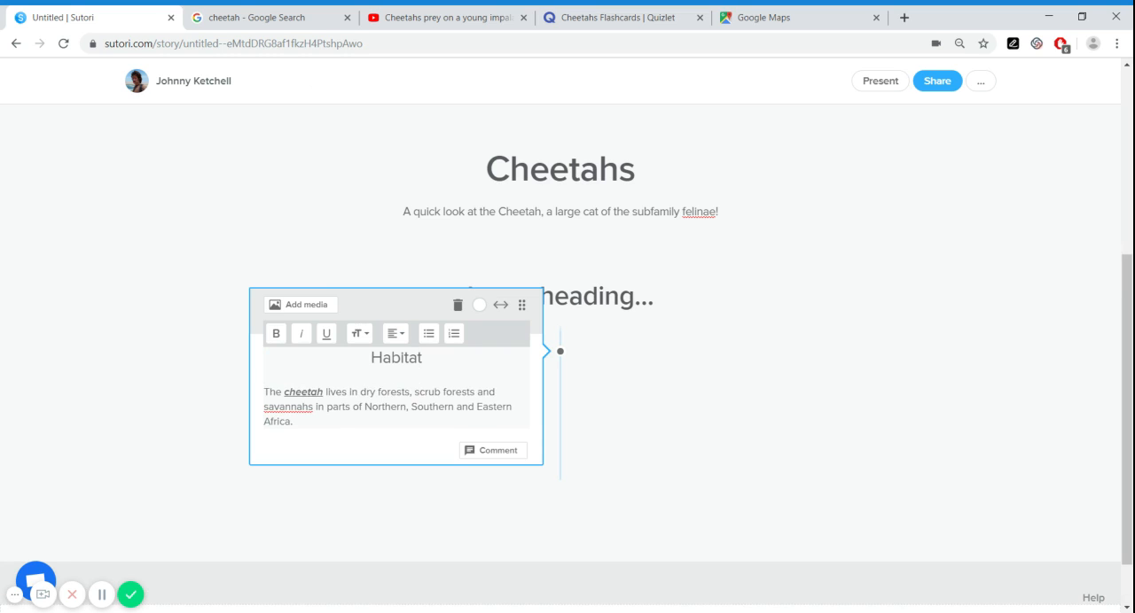
key("Return")
type("A")
key("Return")
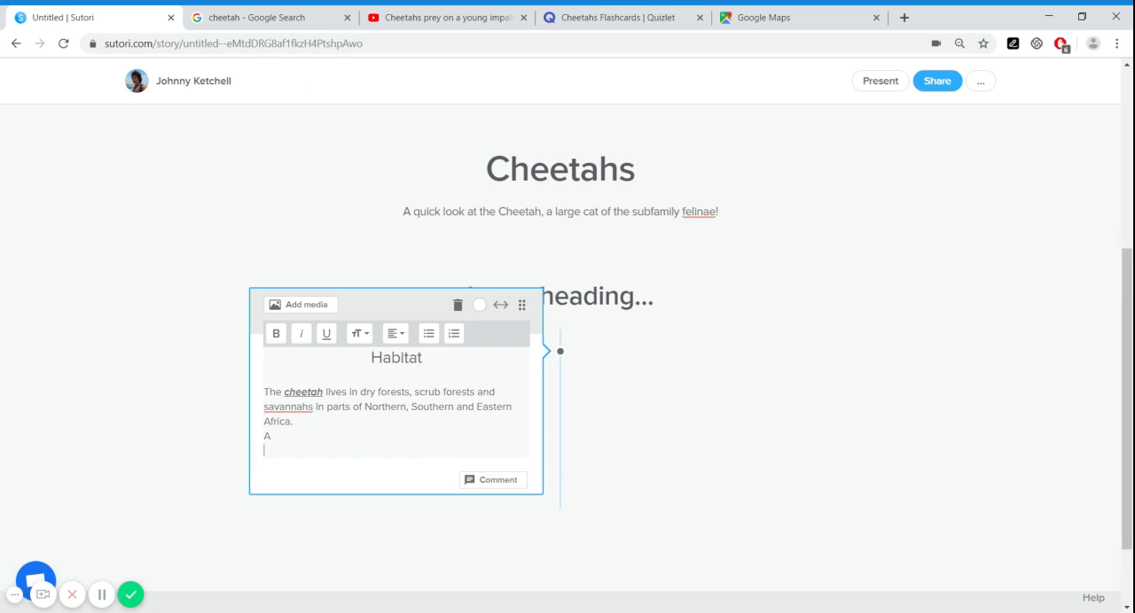
type("B")
key("Return")
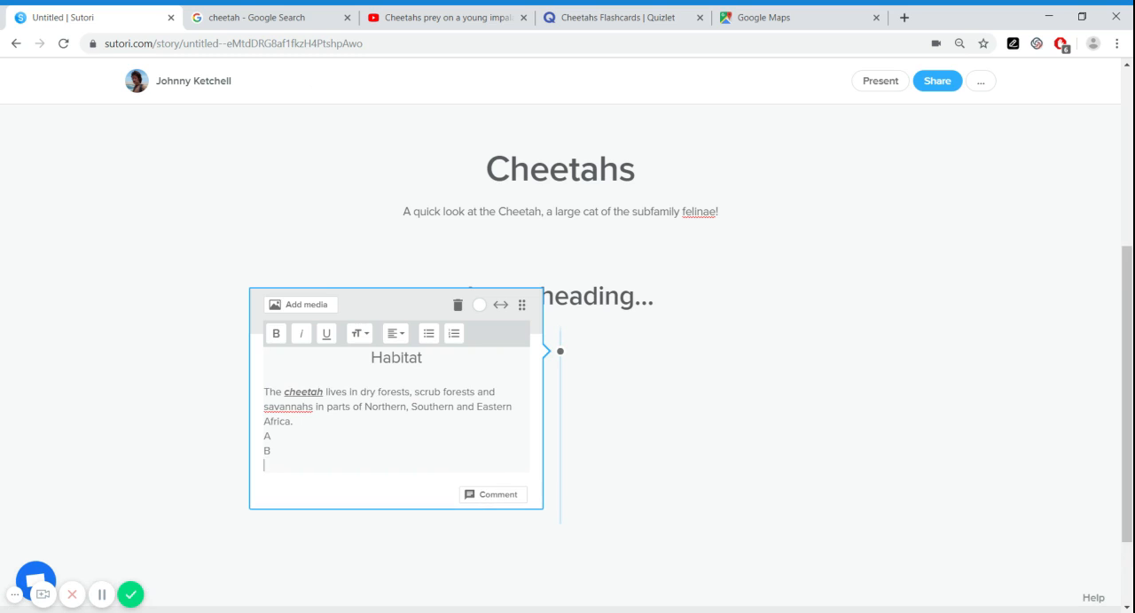
Convert the lines A, B and C in the Habitat block into a bulleted list
key("shift+Home")
key("shift+Up")
key("shift+Up")
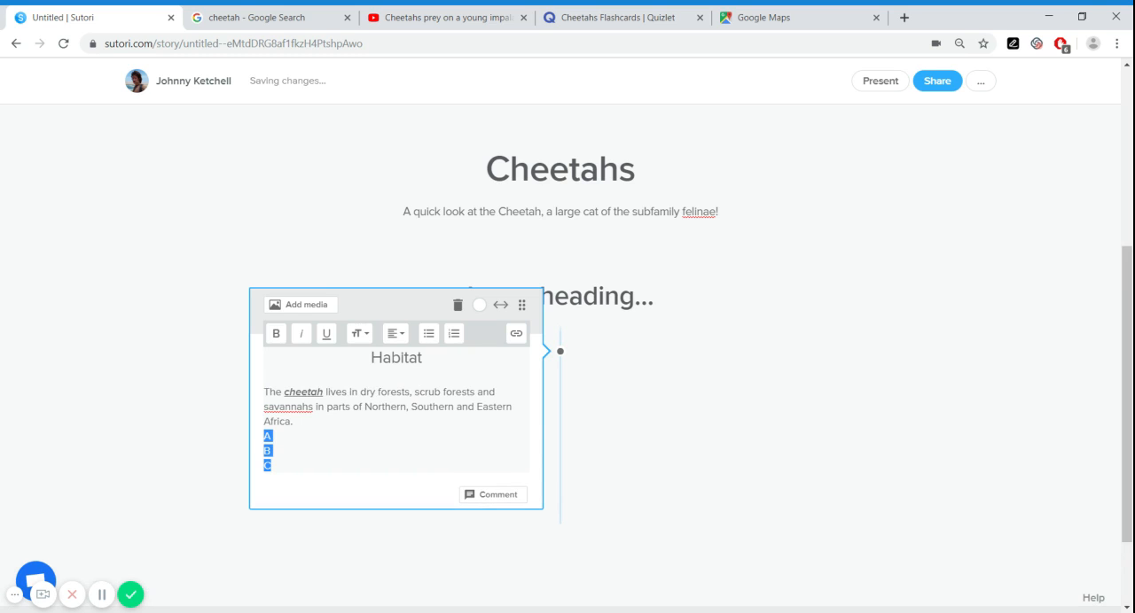
left_click(426, 337)
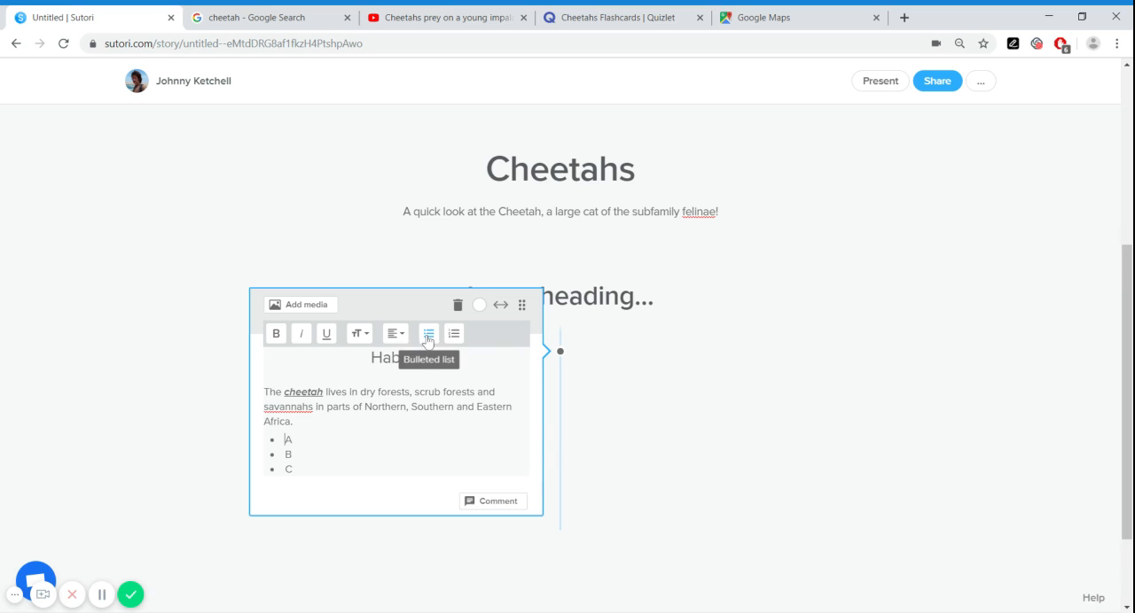
Try the palette colours from green through pink on the Habitat block, and set its colour to grey
left_click(368, 407)
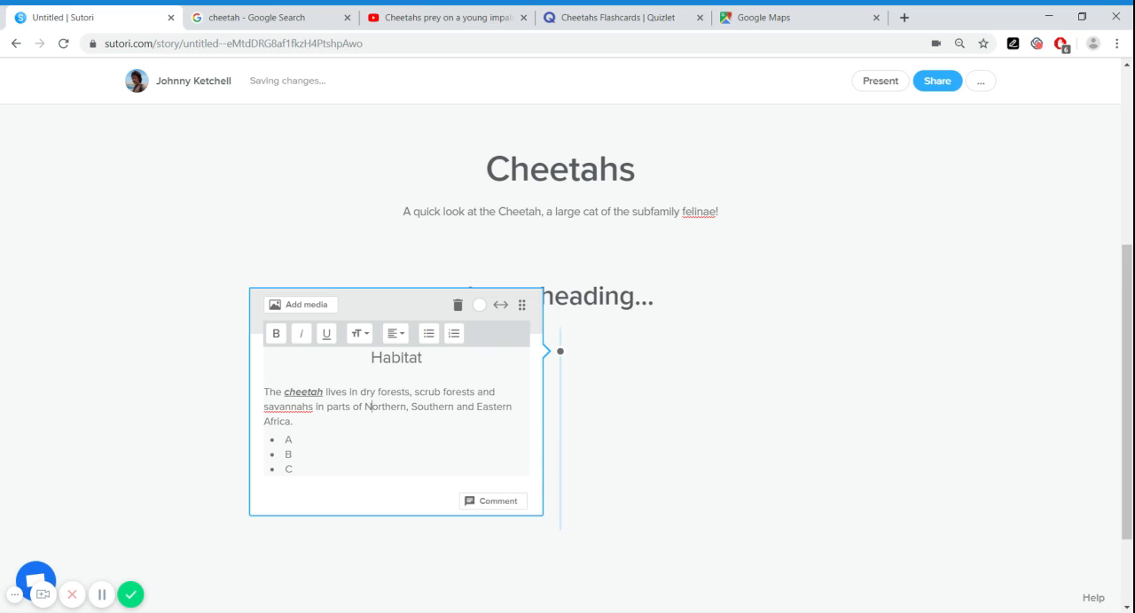
left_click_drag(411, 408, 454, 408)
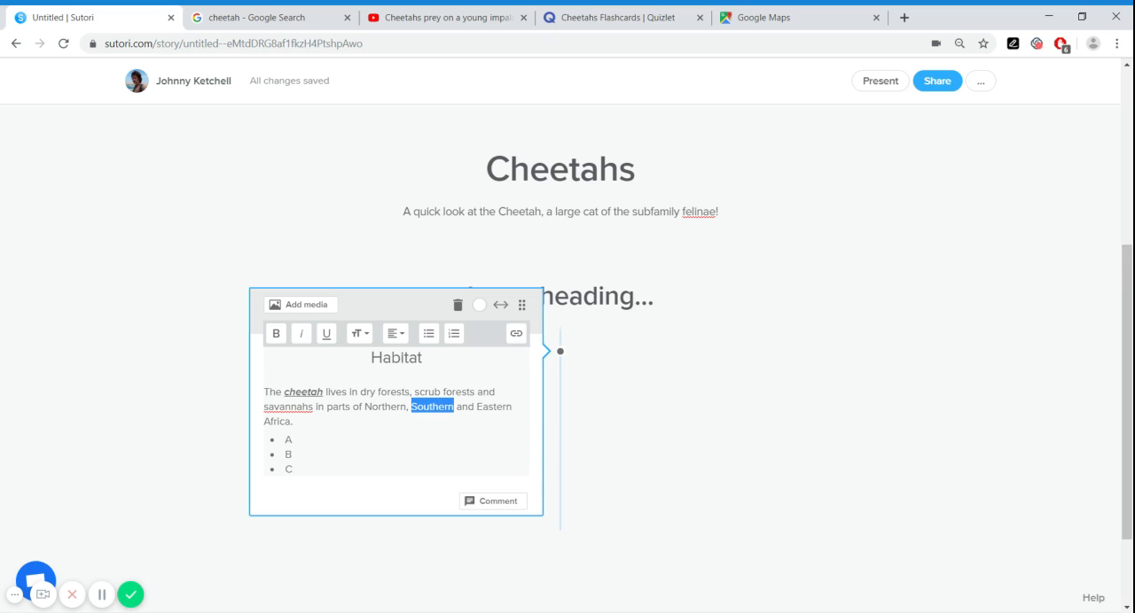
left_click(480, 306)
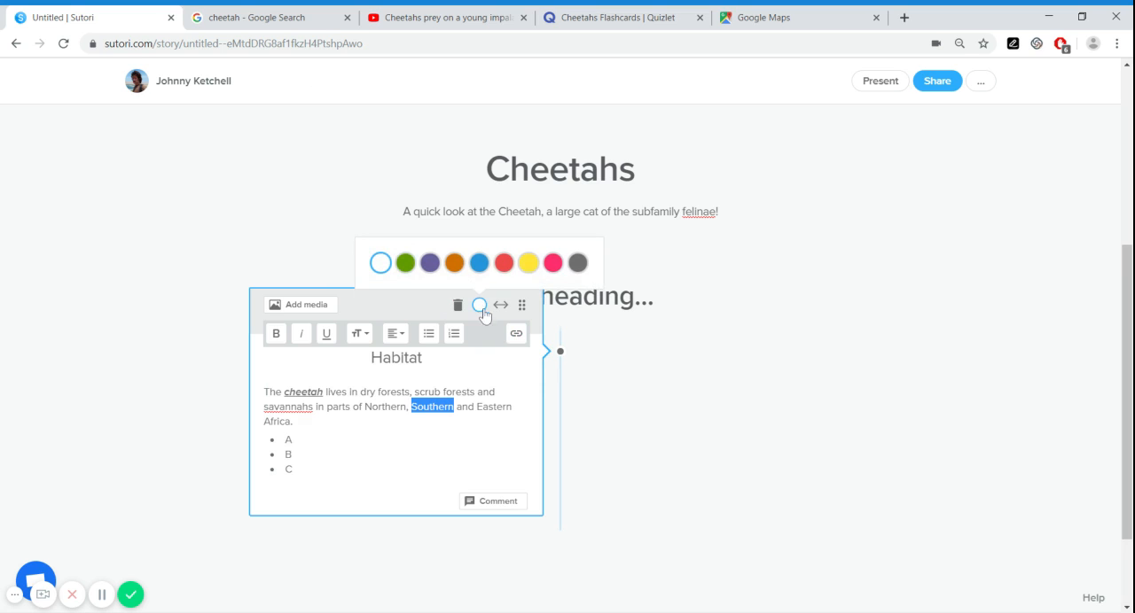
left_click(406, 264)
left_click(433, 268)
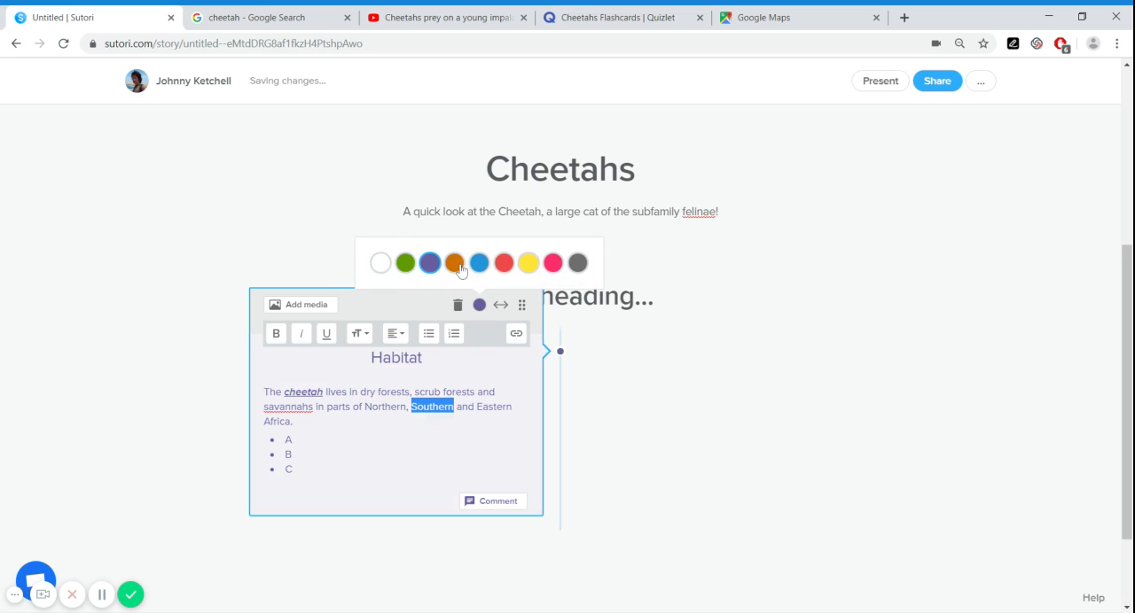
left_click(456, 266)
left_click(479, 266)
left_click(507, 268)
left_click(528, 265)
left_click(552, 264)
left_click(578, 266)
left_click(583, 275)
Add an image block beside the Habitat block, uploading an audio clip, a running cheetah photo and a cheetah cub photo from the device
scroll(585, 277, "down", 2)
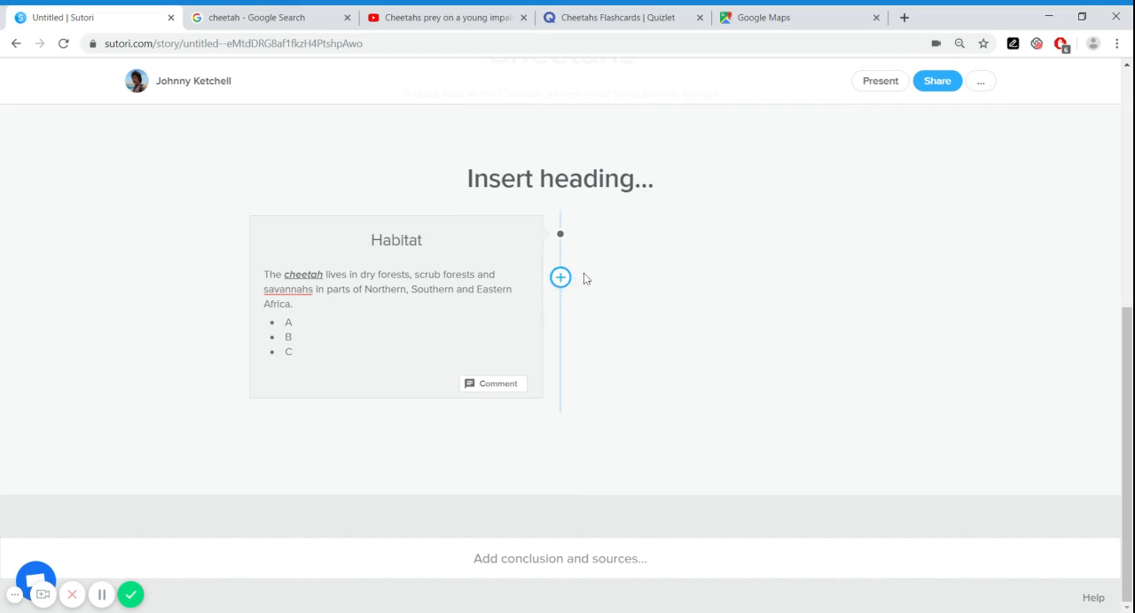
left_click(562, 276)
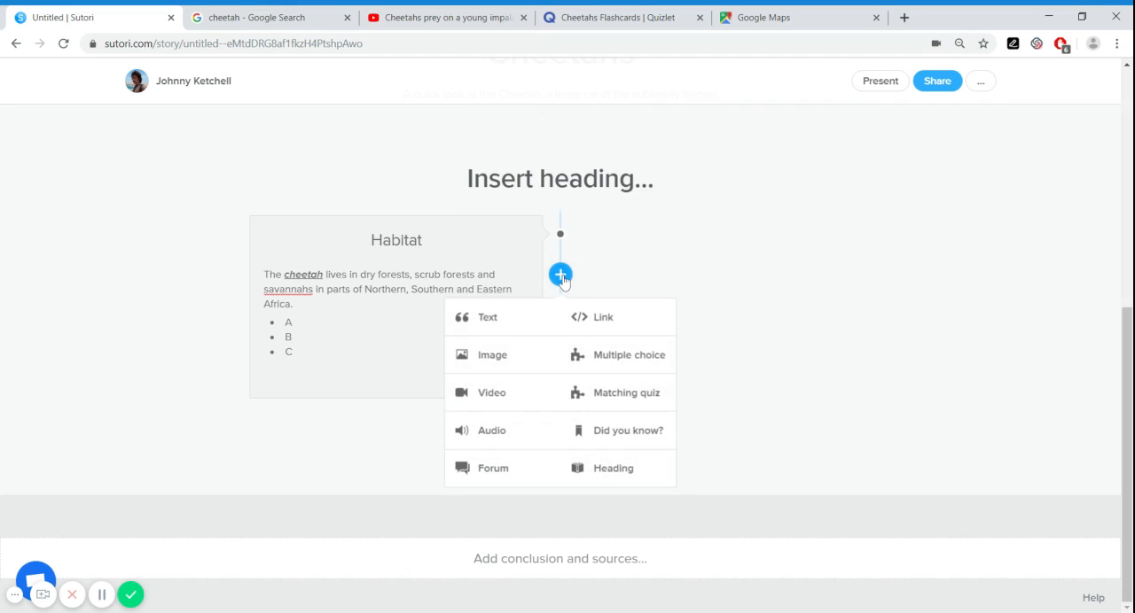
left_click(501, 358)
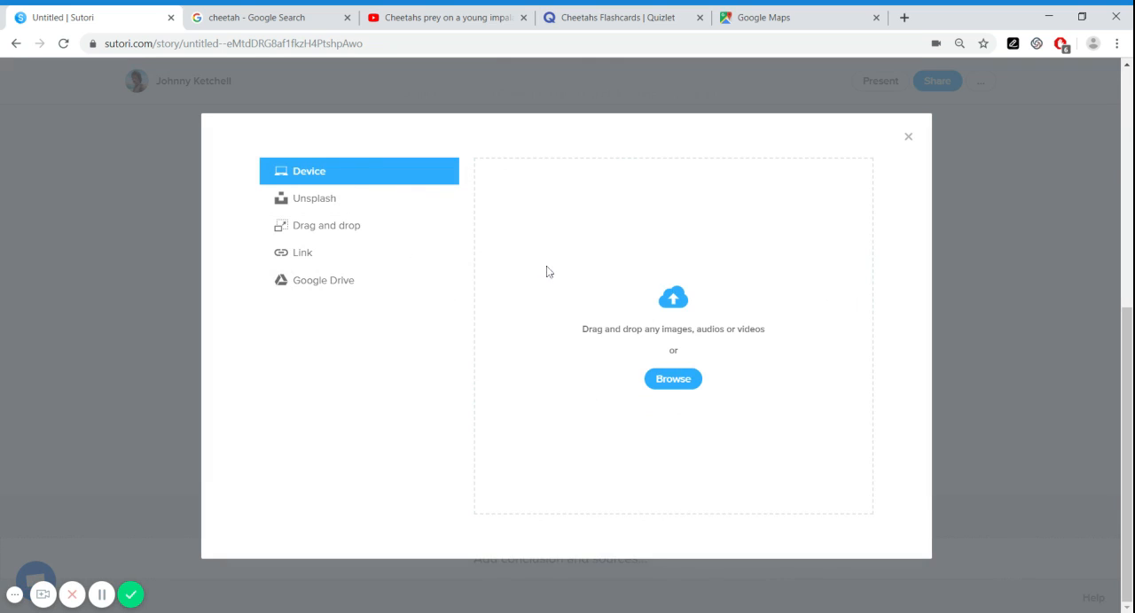
left_click(351, 211)
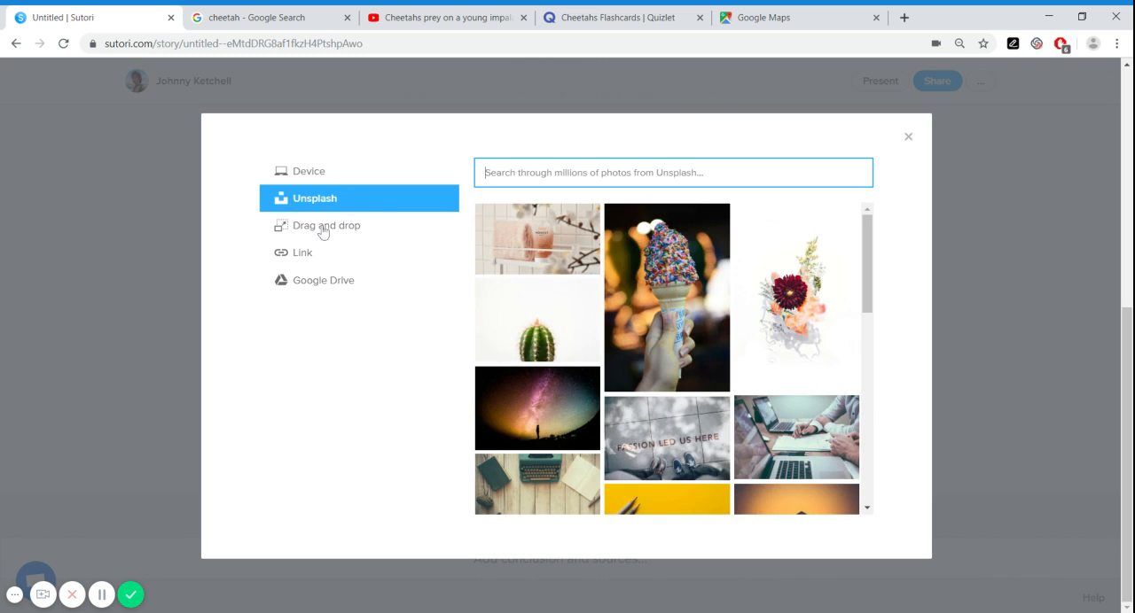
left_click(320, 233)
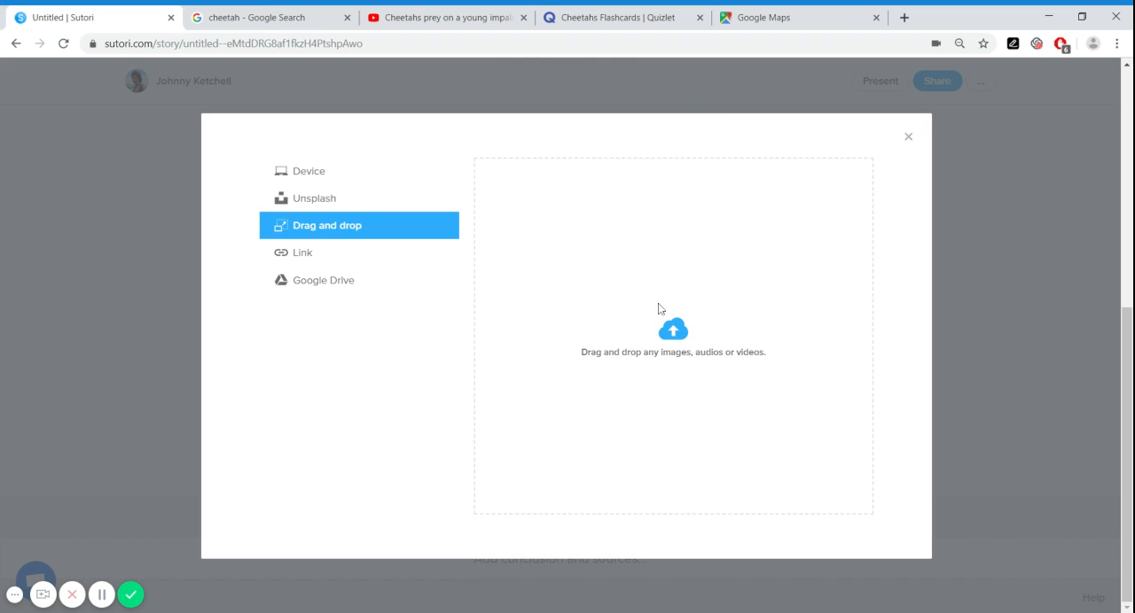
left_click(307, 254)
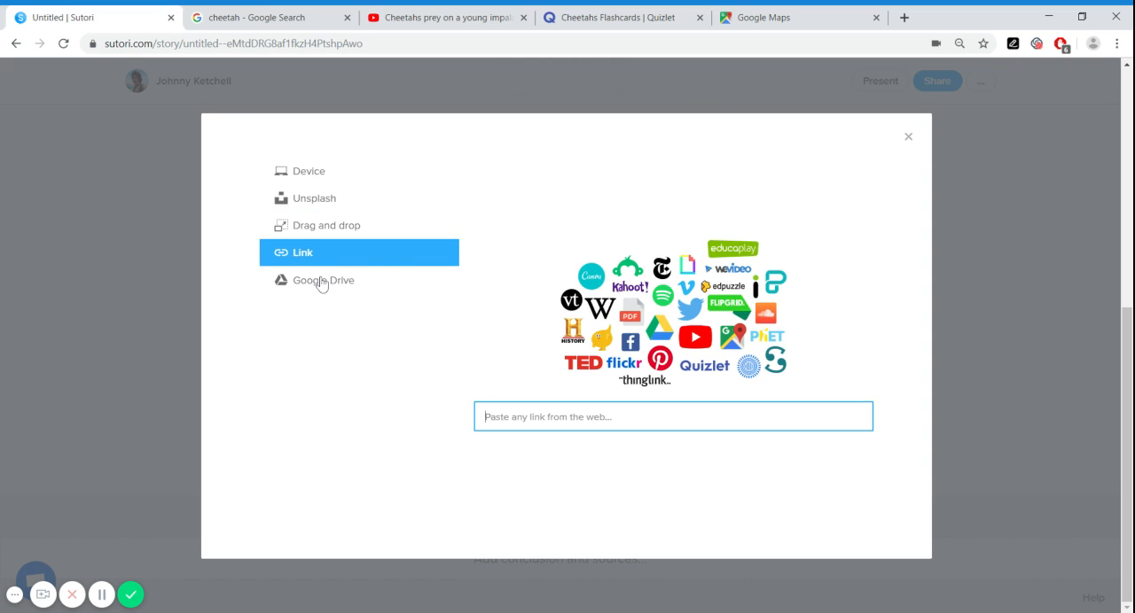
left_click(316, 179)
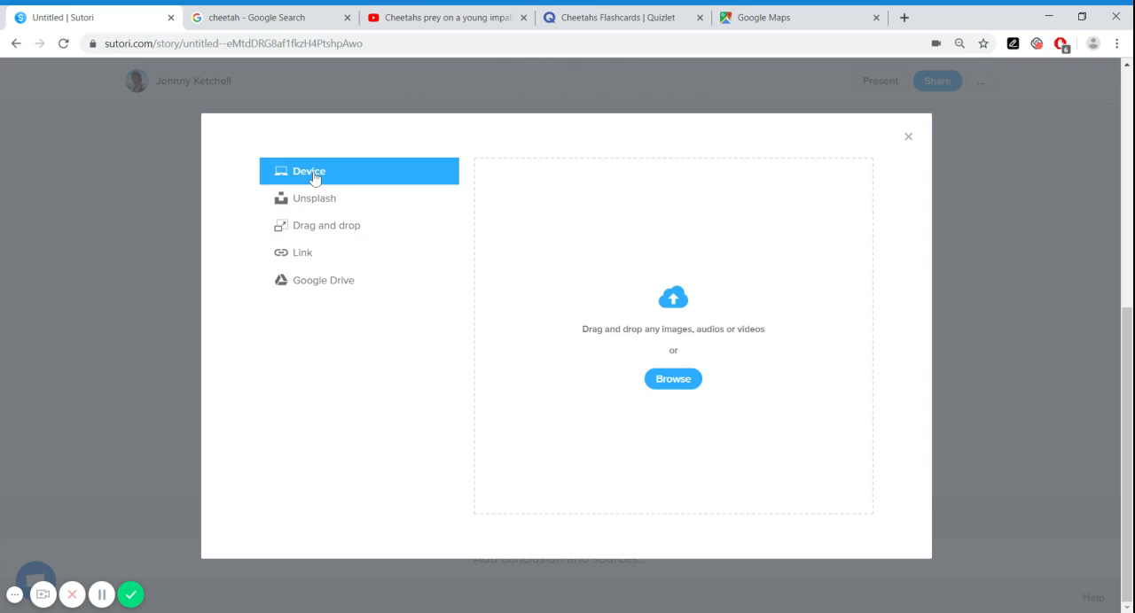
left_click(673, 387)
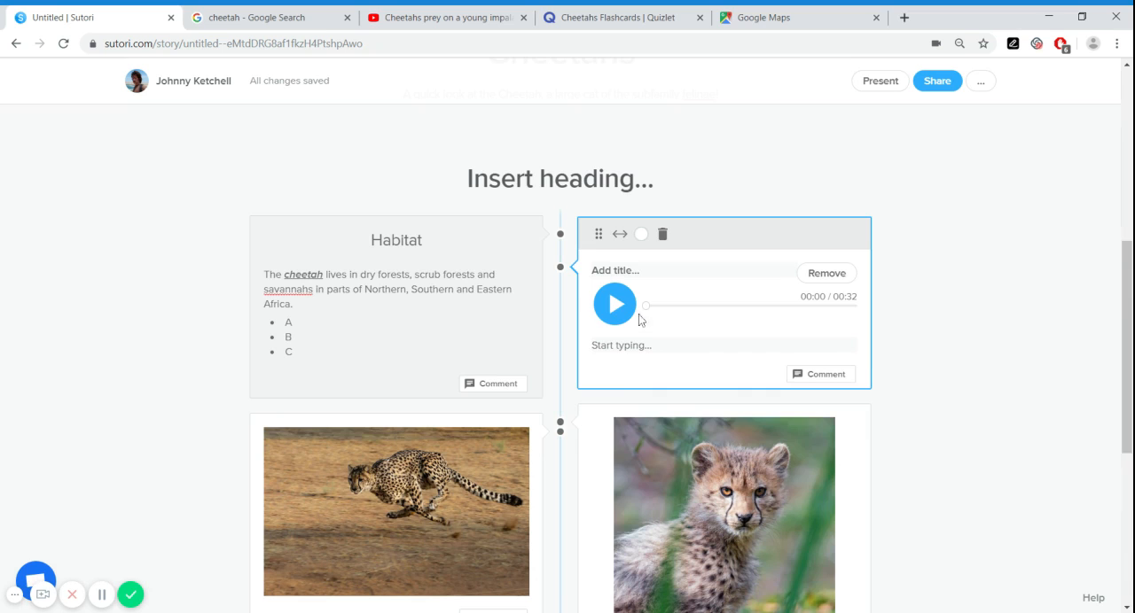
Play a few seconds of the uploaded audio clip and give it the title "Chirrup"
scroll(483, 396, "down", 2)
scroll(621, 413, "up", 2)
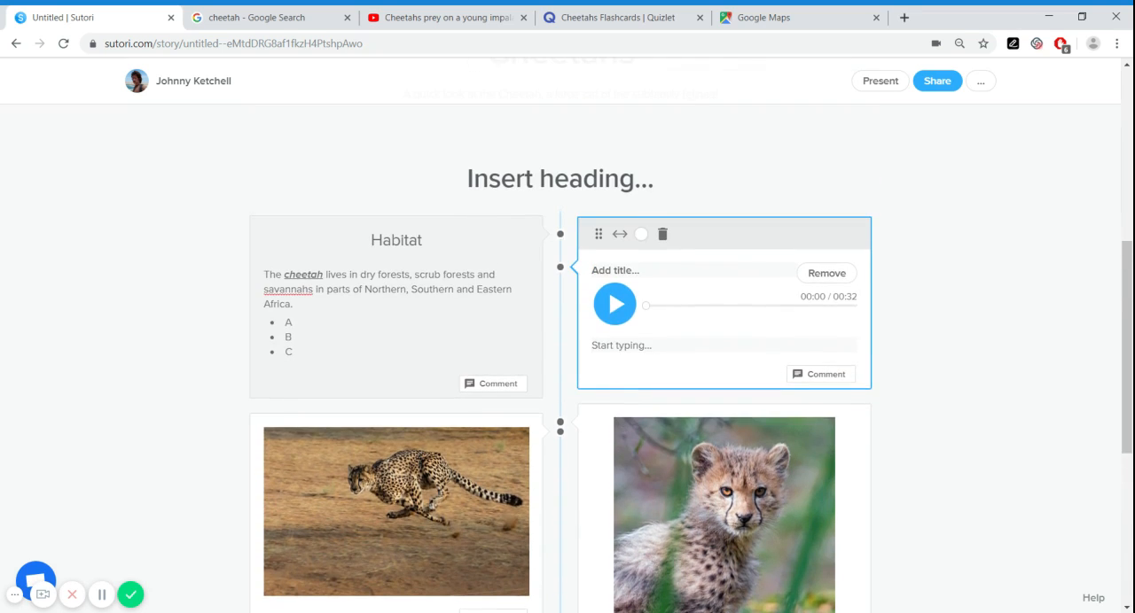
left_click(618, 314)
left_click(614, 306)
left_click(612, 270)
type("Chirrup")
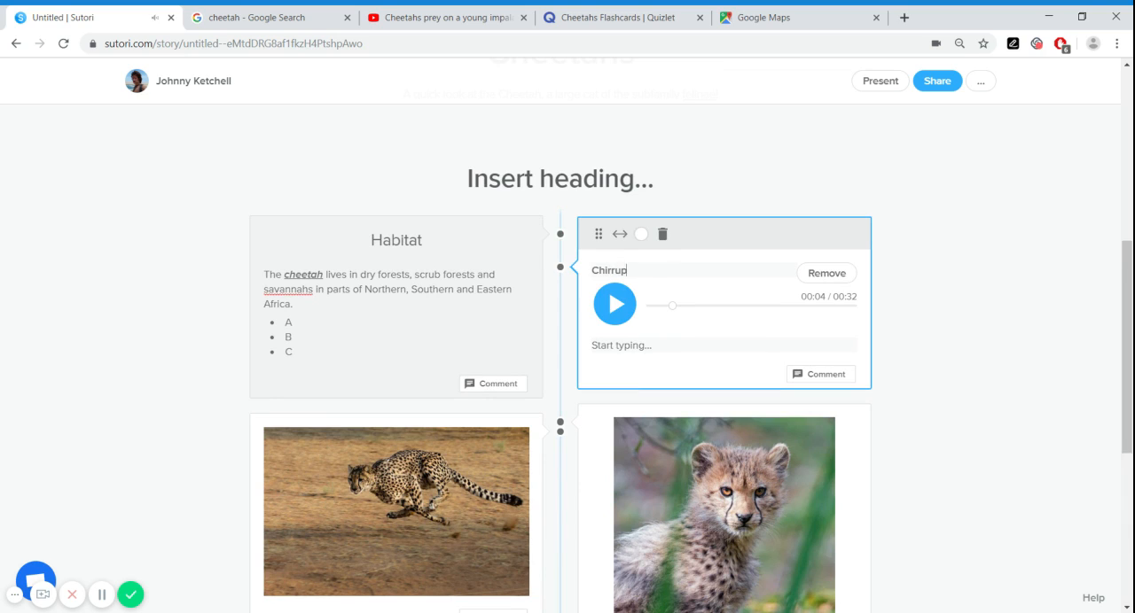
left_click(623, 346)
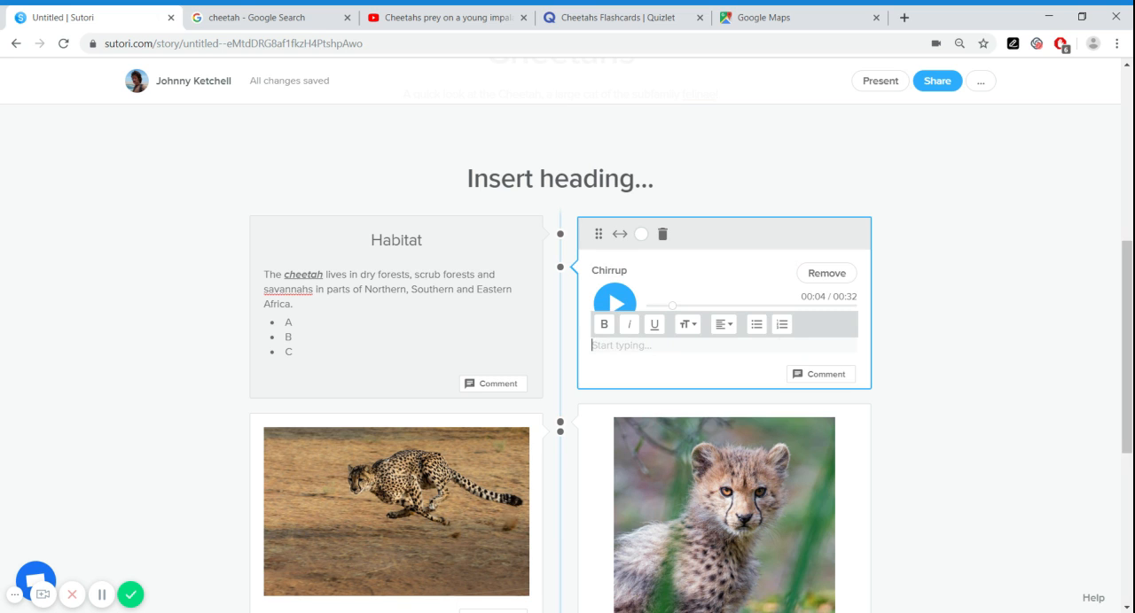
Add an image block below the running cheetah photo and choose a web link as its media source
scroll(612, 357, "down", 2)
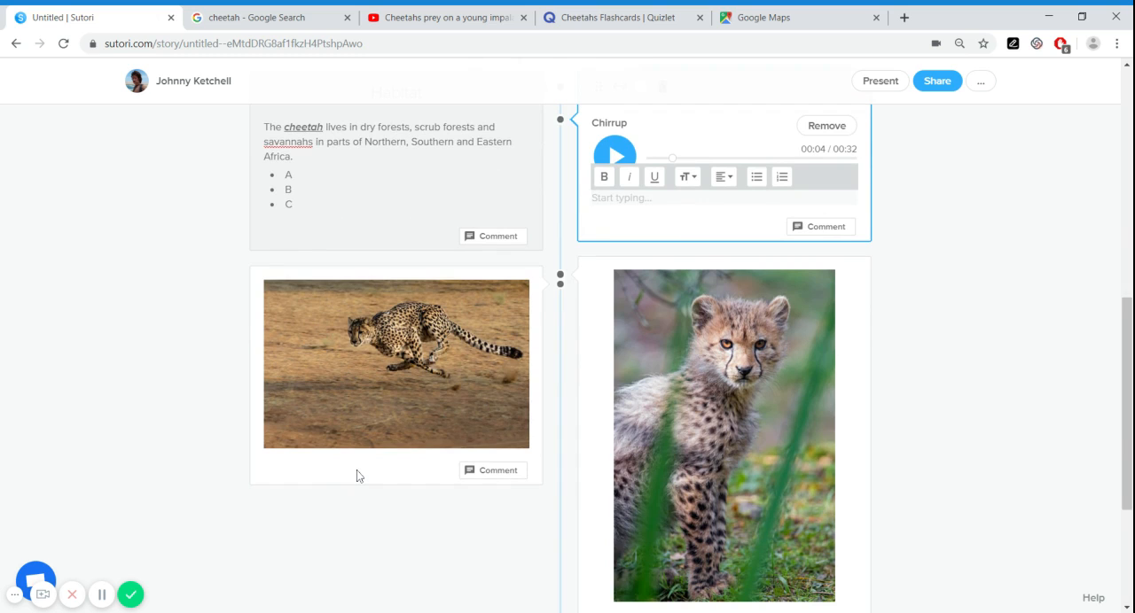
left_click(413, 519)
scroll(511, 438, "down", 1)
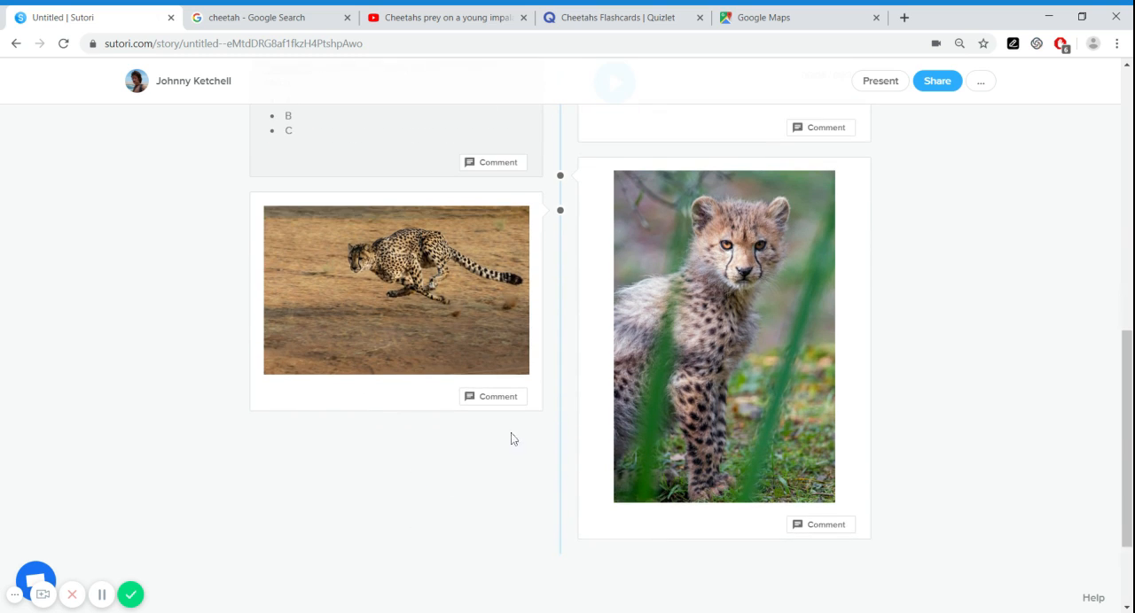
mouse_move(556, 451)
left_click(561, 440)
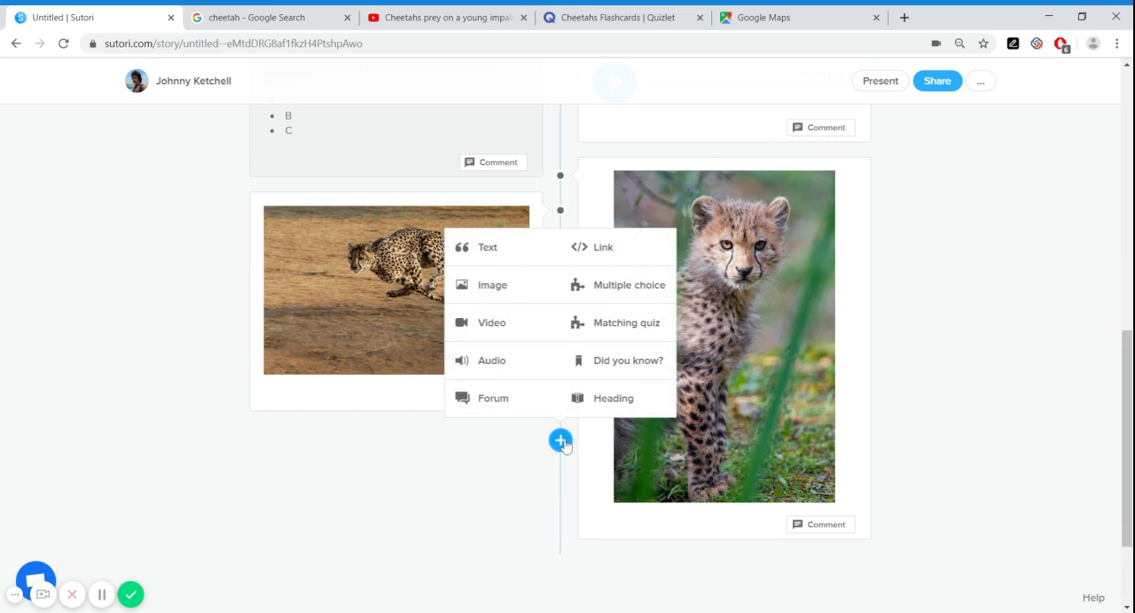
left_click(499, 286)
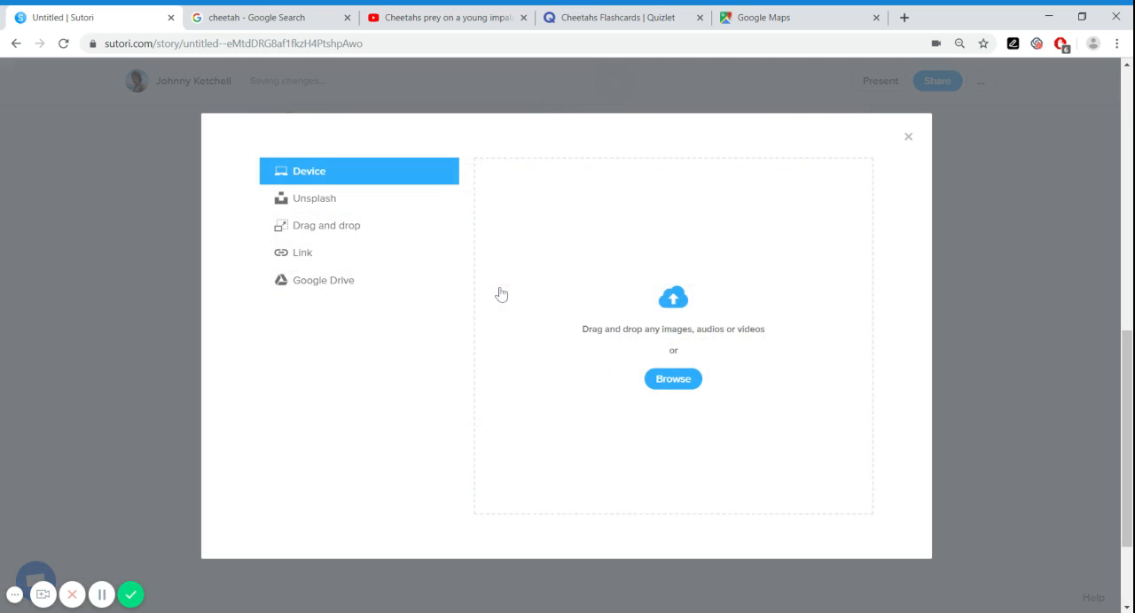
left_click(299, 258)
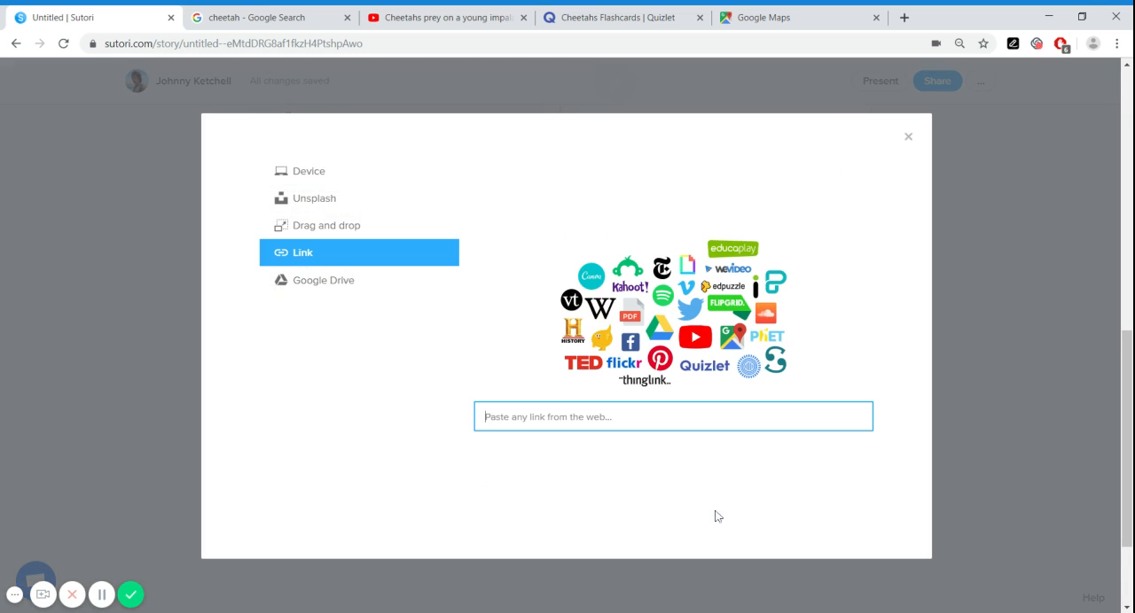
Copy the previewed seated cheetah image's link from the Google Images results and paste it as the new Sutori block's media link
left_click(250, 19)
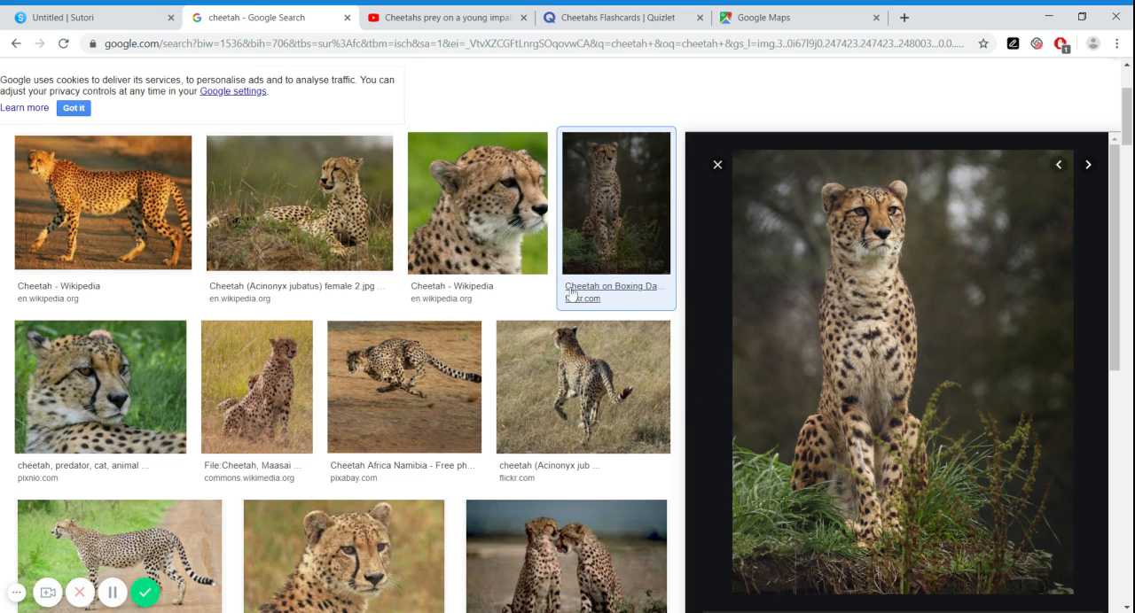
scroll(324, 157, "up", 2)
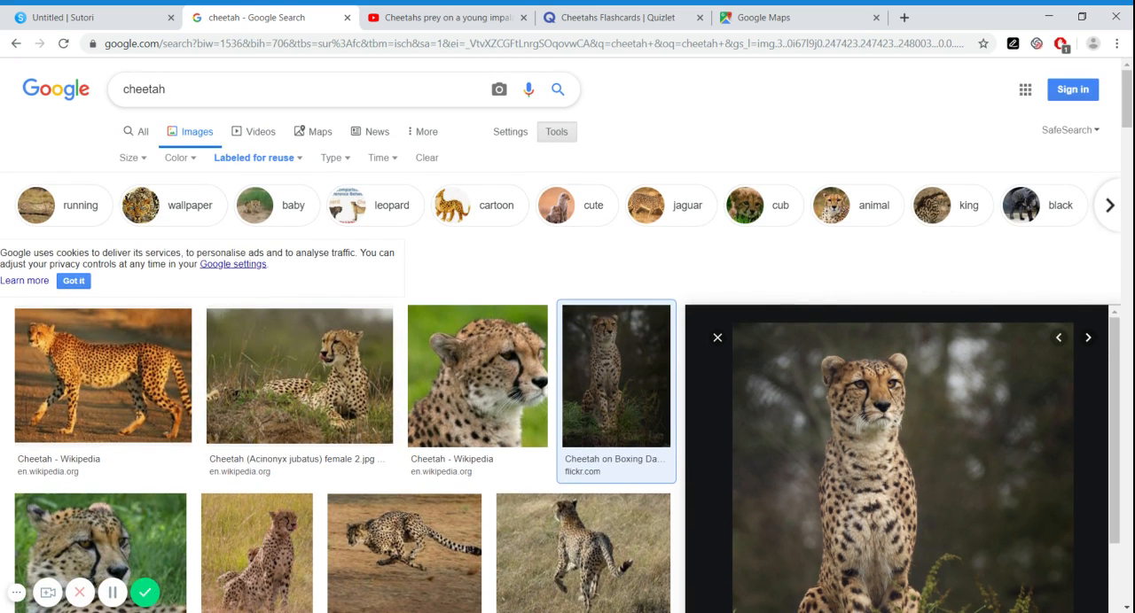
scroll(471, 274, "down", 3)
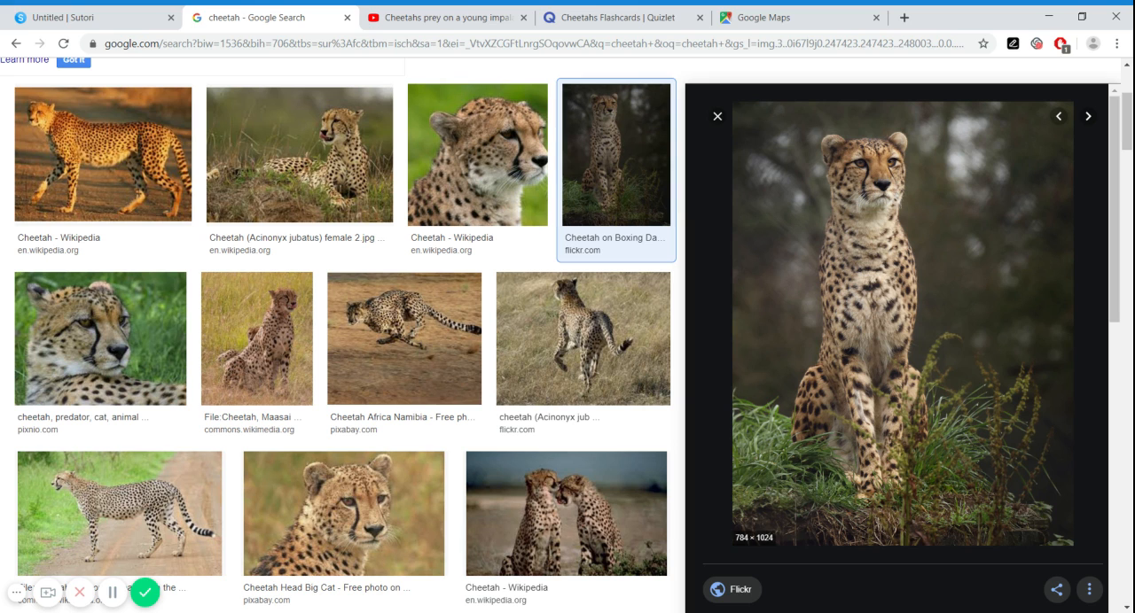
left_click(142, 17)
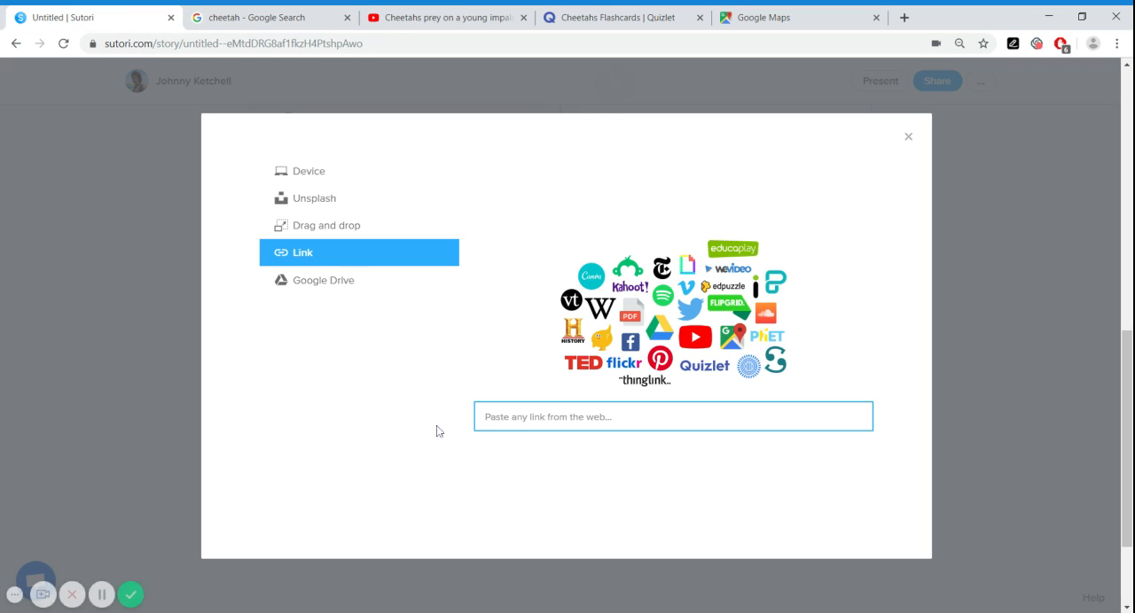
key("ctrl+v")
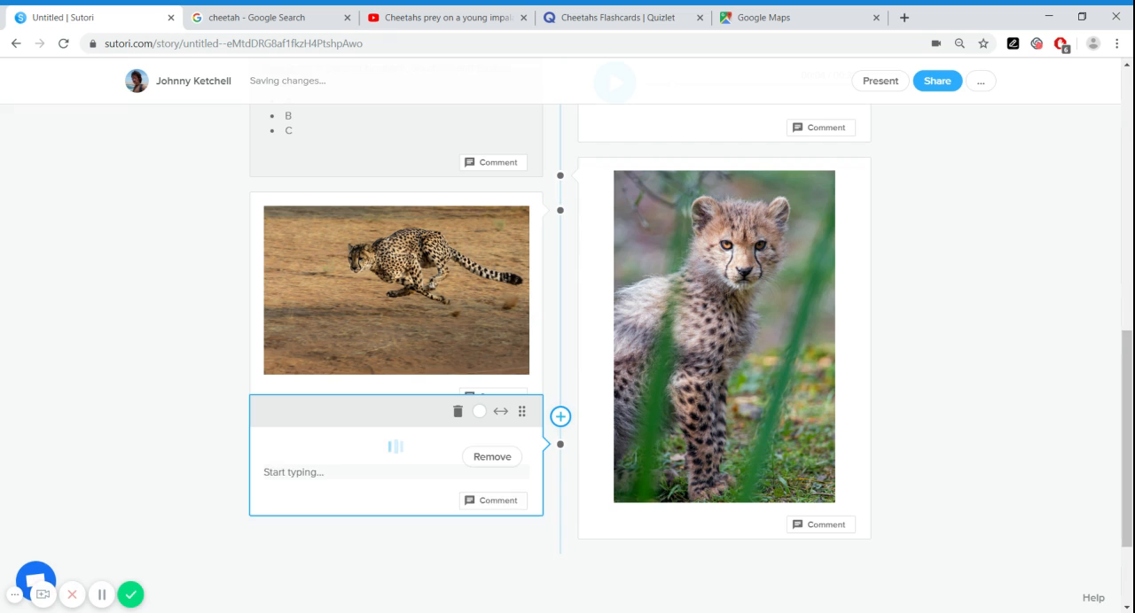
Move the running cheetah image block up the timeline so it sits before the Habitat block
scroll(147, 315, "down", 3)
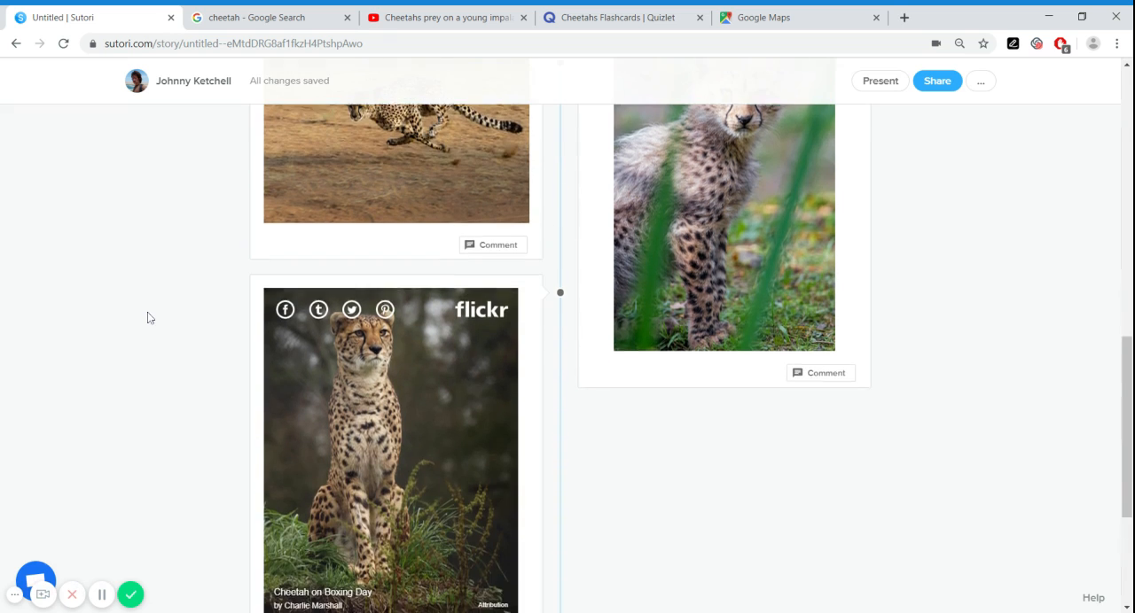
scroll(612, 363, "up", 1)
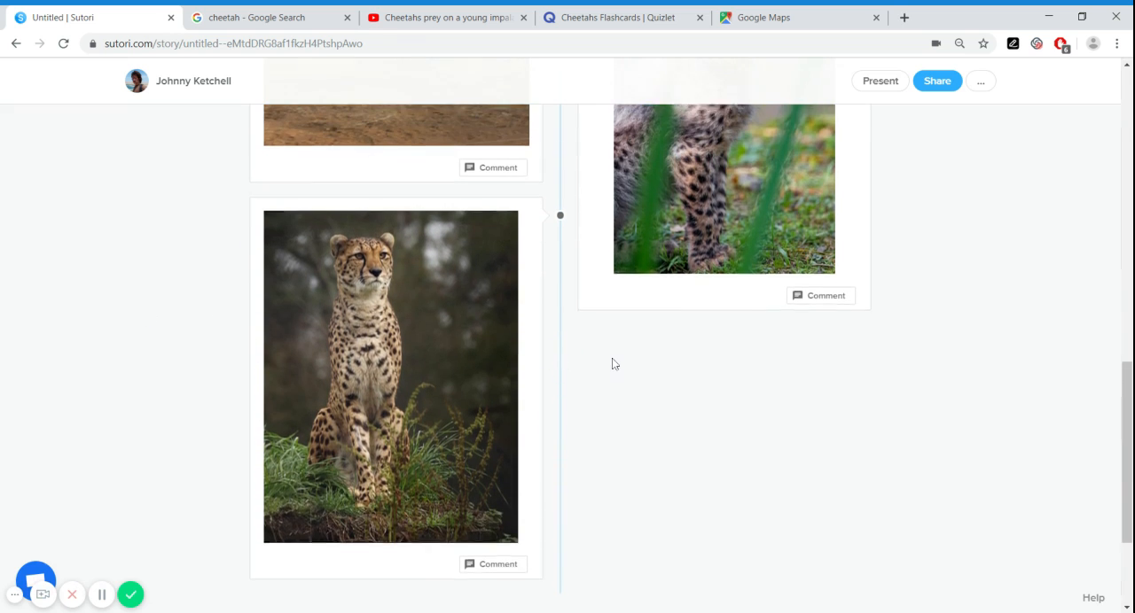
scroll(614, 359, "up", 2)
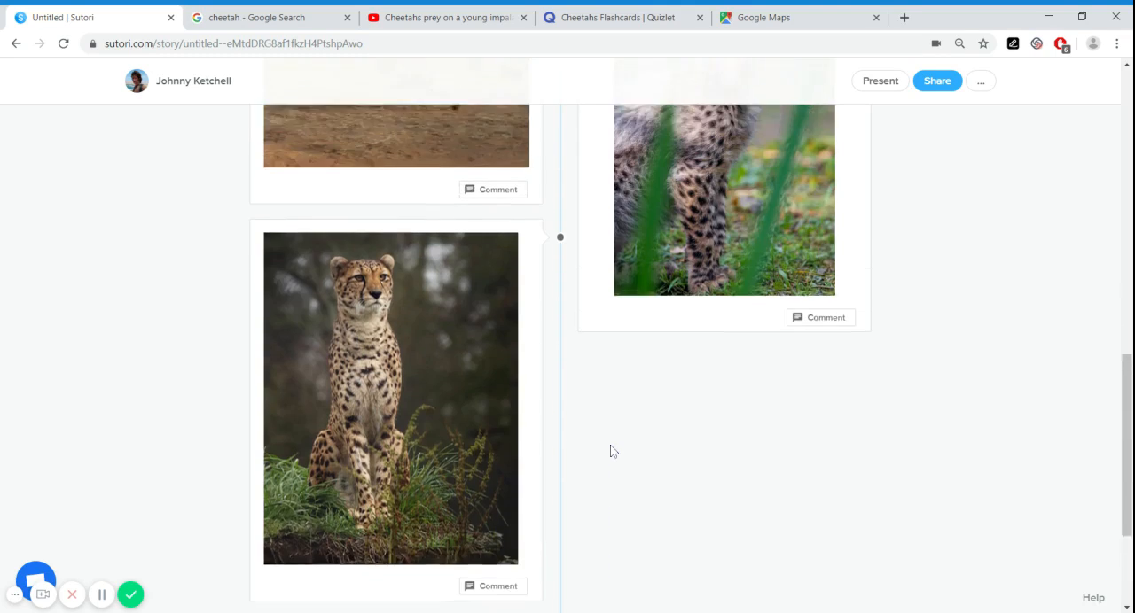
scroll(531, 389, "up", 2)
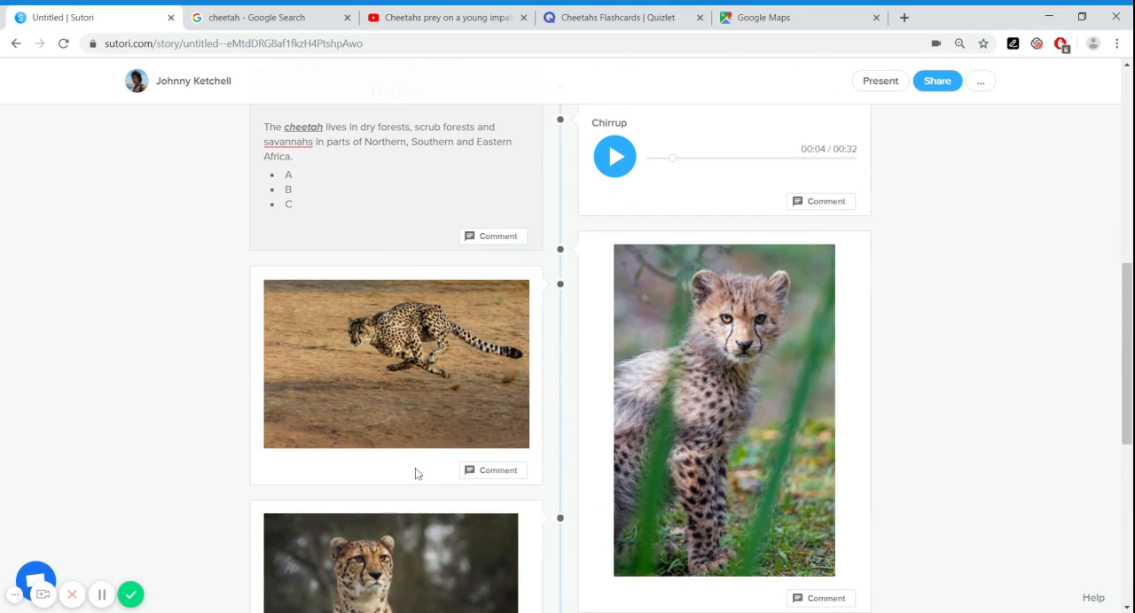
left_click(411, 471)
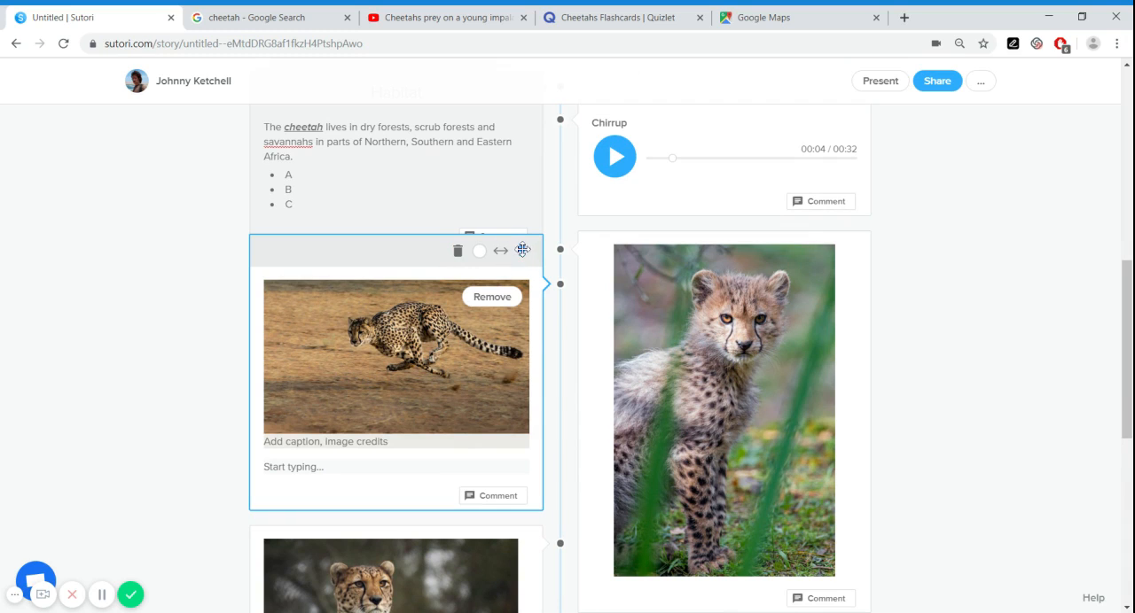
left_click_drag(523, 251, 517, 182)
scroll(569, 288, "up", 2)
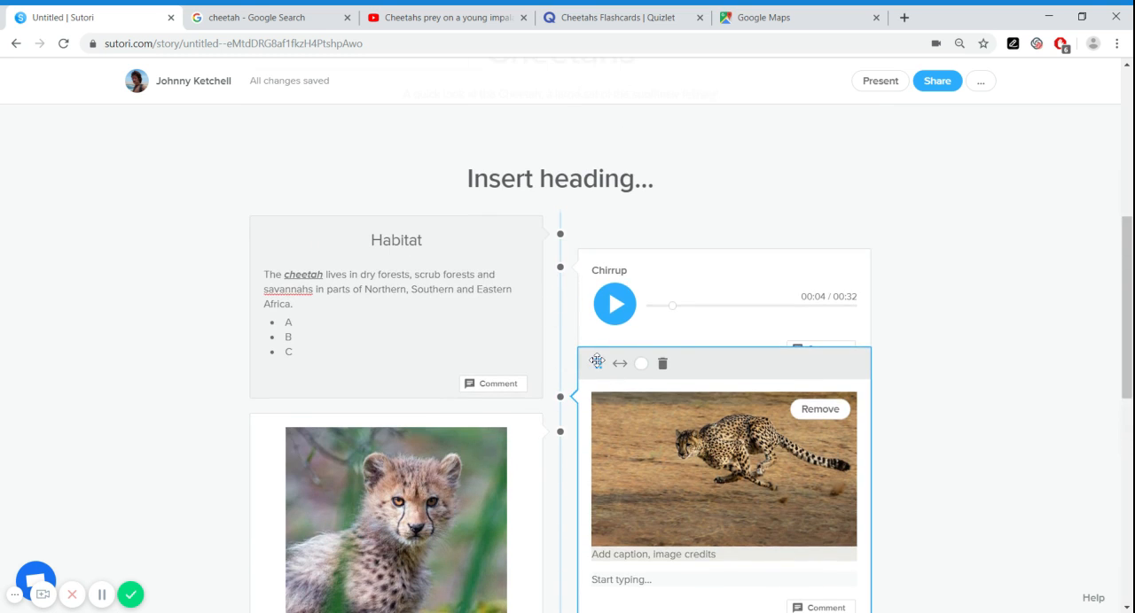
left_click_drag(599, 363, 523, 201)
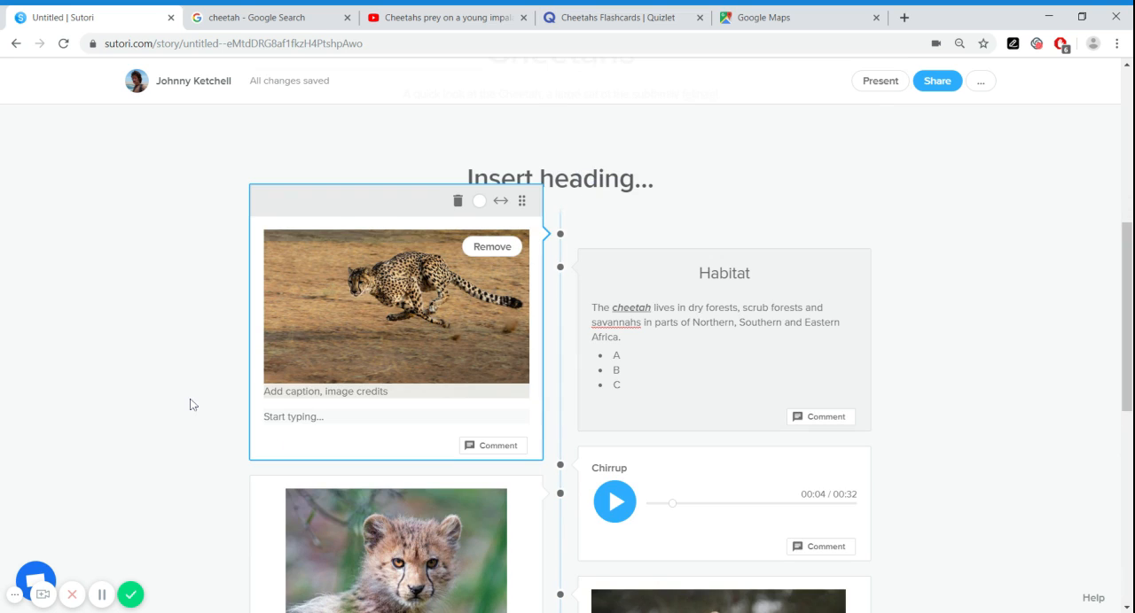
Expand the running cheetah image block to the full width of the story
scroll(190, 404, "up", 1)
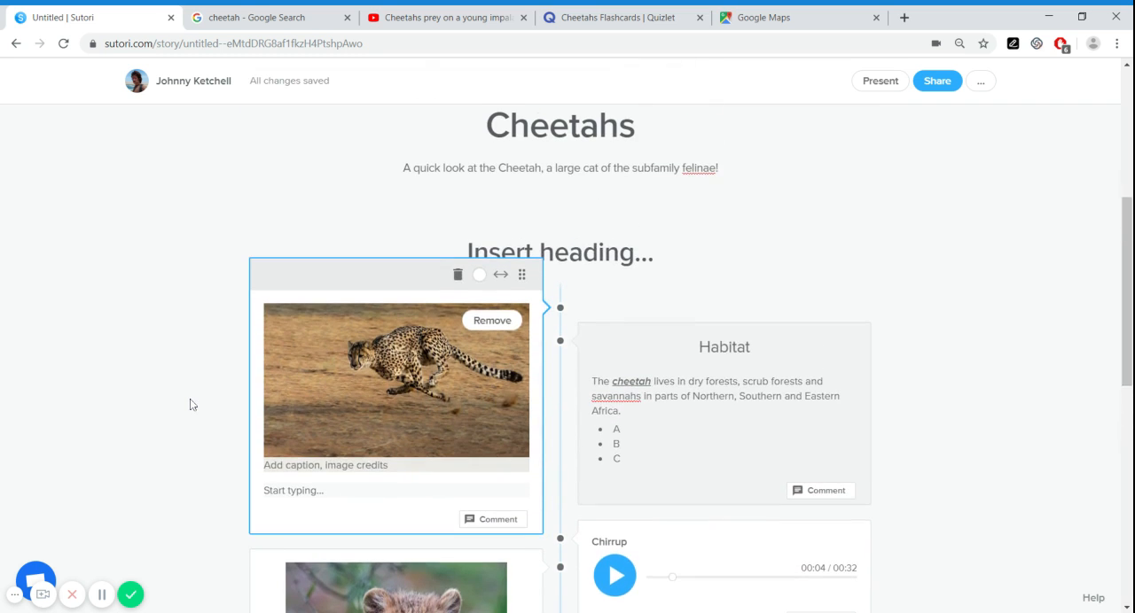
left_click(501, 276)
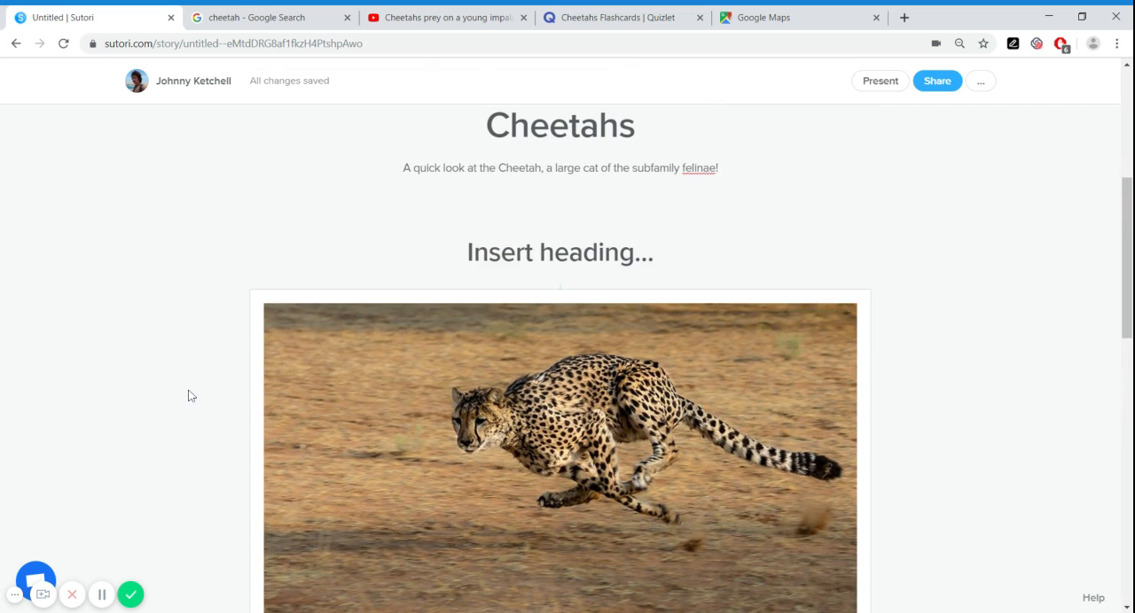
scroll(191, 396, "down", 2)
scroll(195, 394, "up", 1)
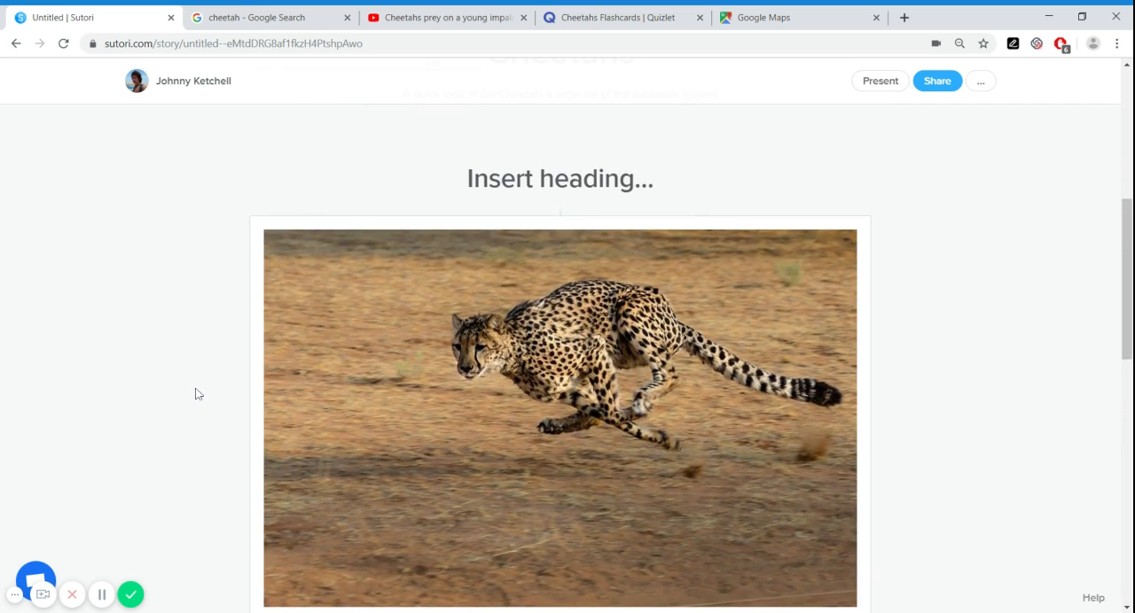
Try orange and red as the running cheetah block's background colour, and settle on pink
mouse_move(256, 349)
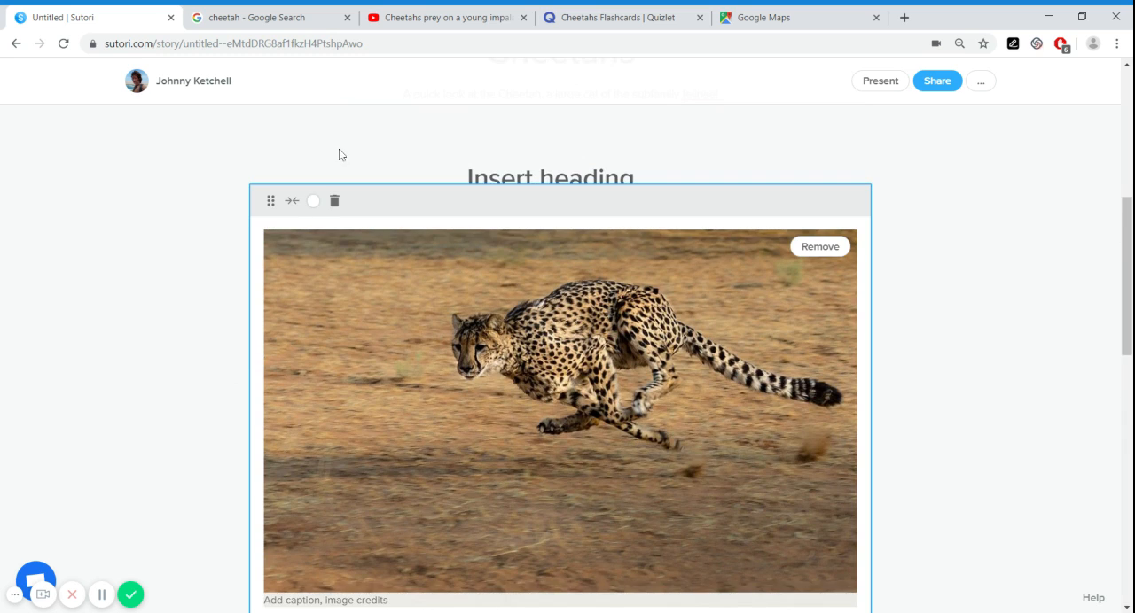
left_click(313, 201)
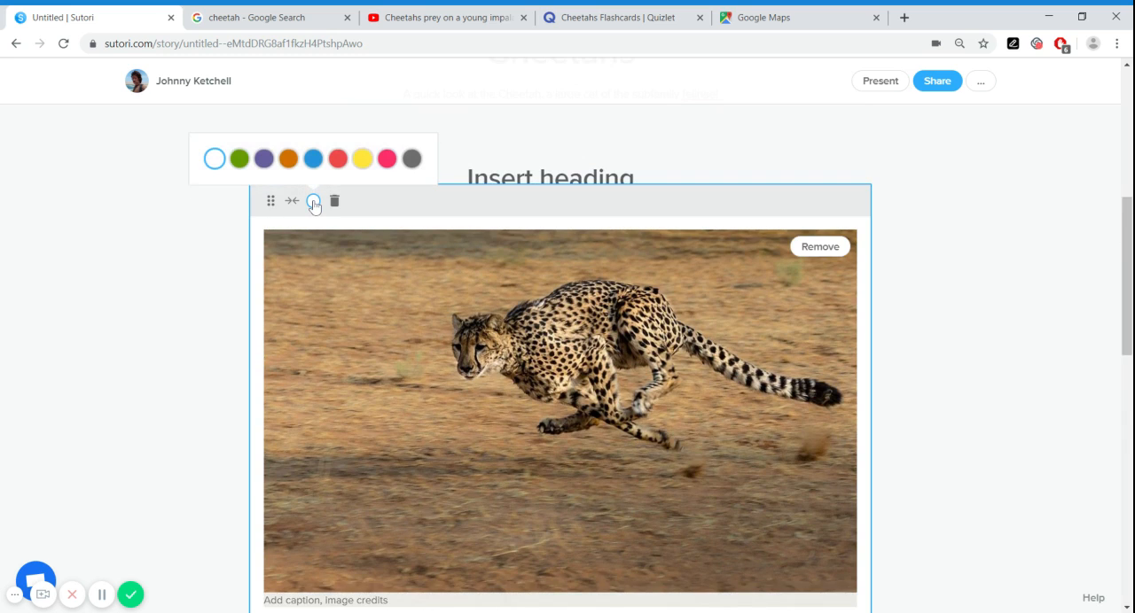
left_click(288, 160)
left_click(338, 160)
left_click(382, 160)
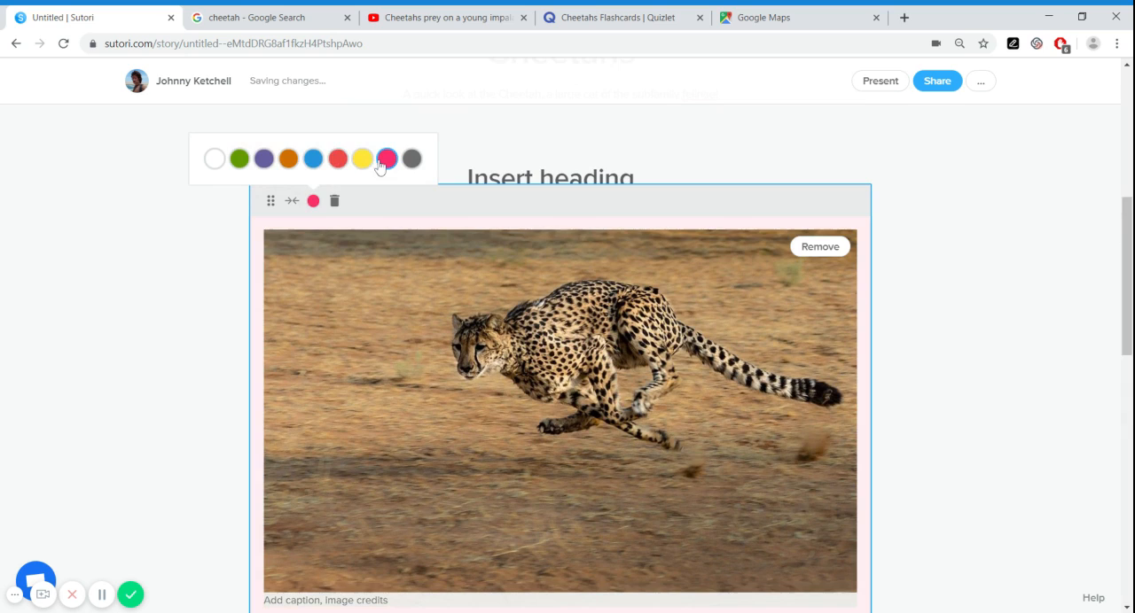
left_click(370, 204)
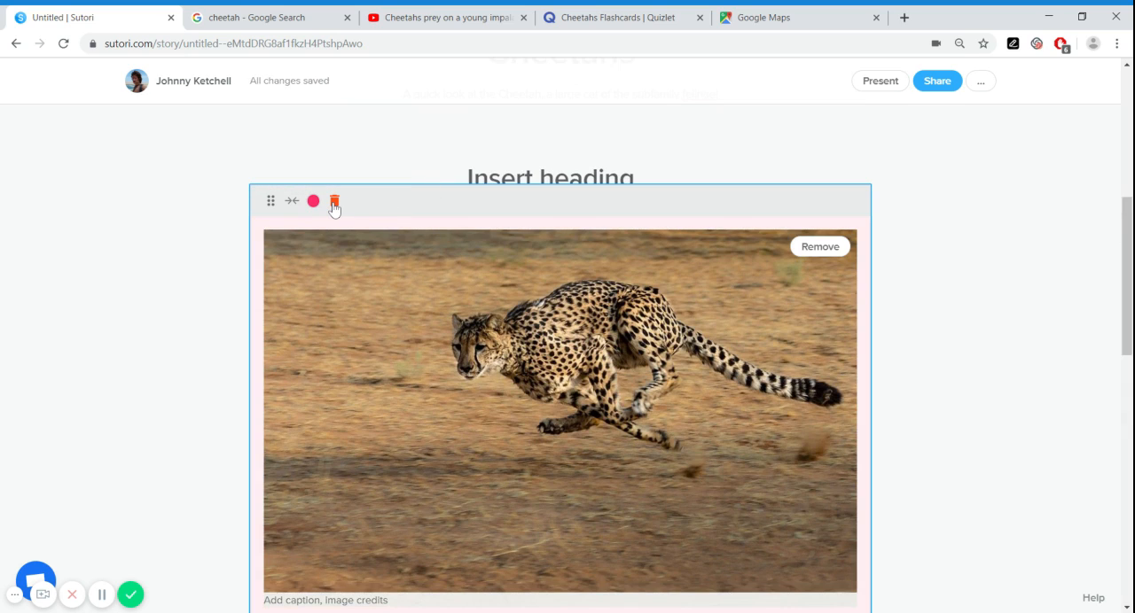
Delete the full-width running cheetah image block from the story and confirm the deletion
left_click(334, 203)
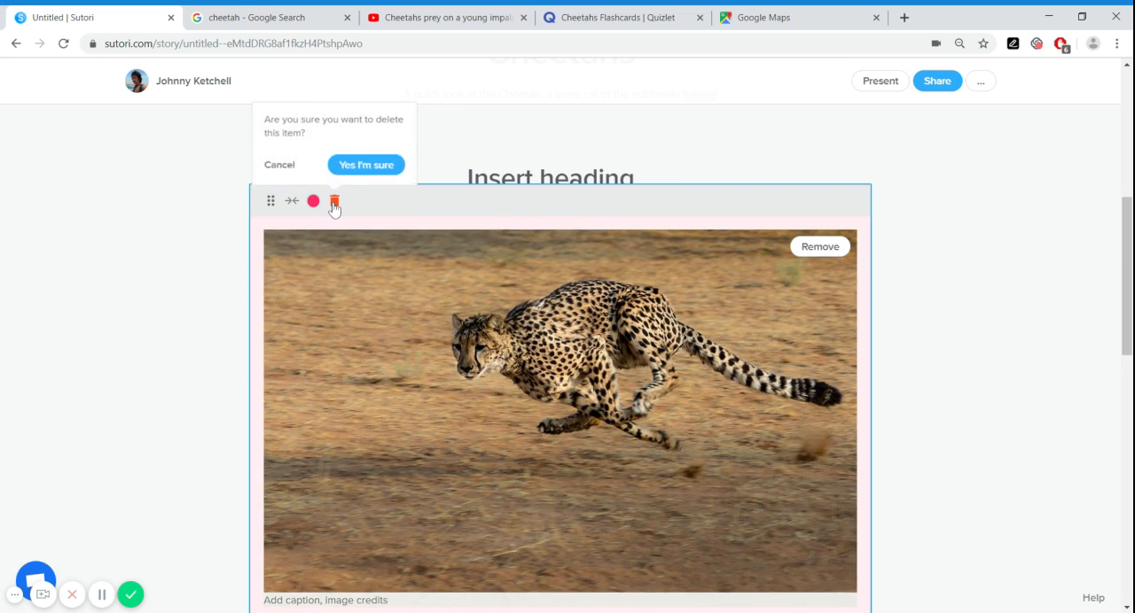
left_click(366, 166)
Add a heading reading "Prey" at the end of the timeline, below the seated cheetah and cub images
scroll(269, 345, "down", 5)
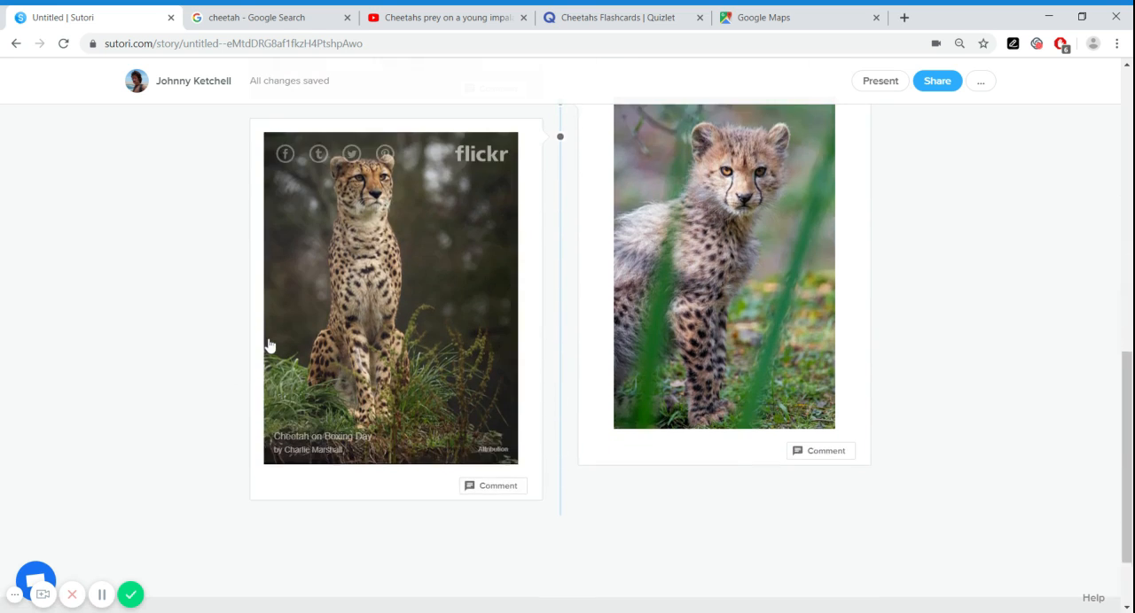
left_click(560, 391)
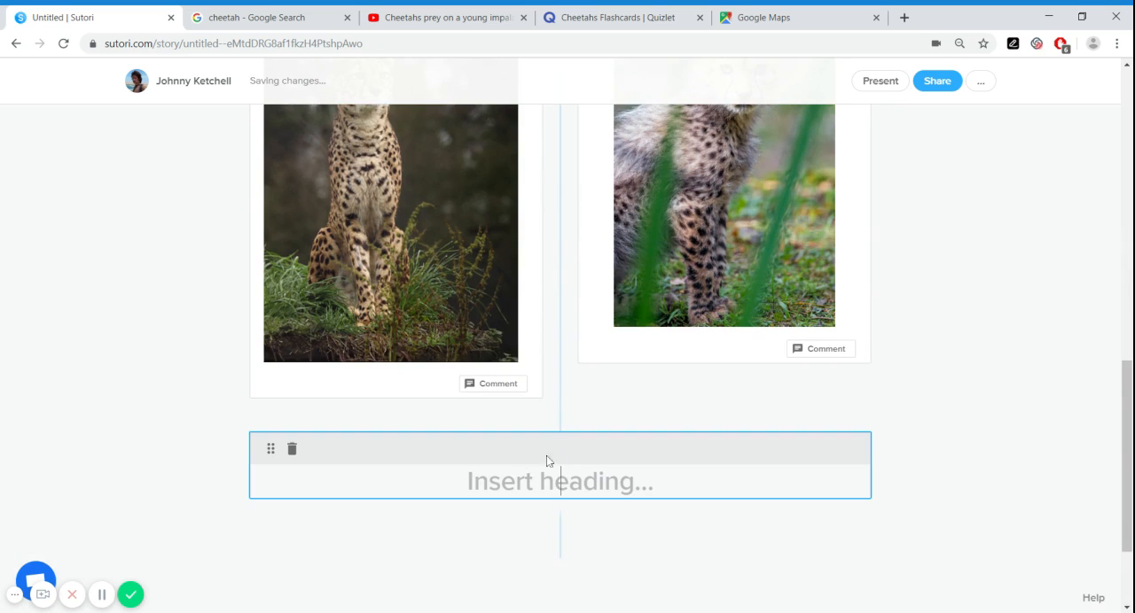
type("Prey")
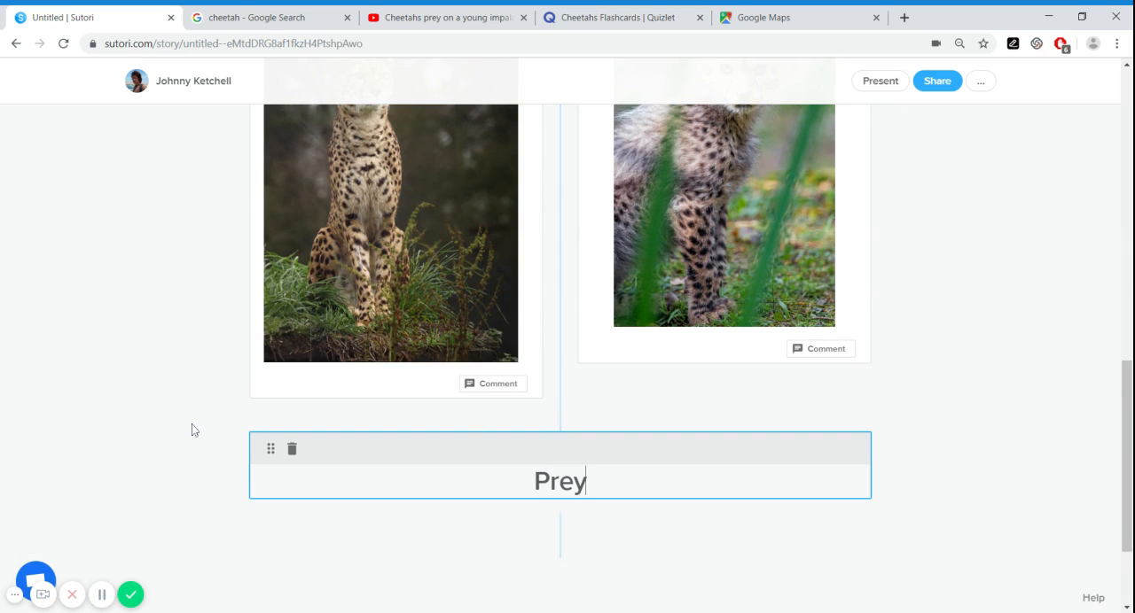
scroll(192, 423, "down", 1)
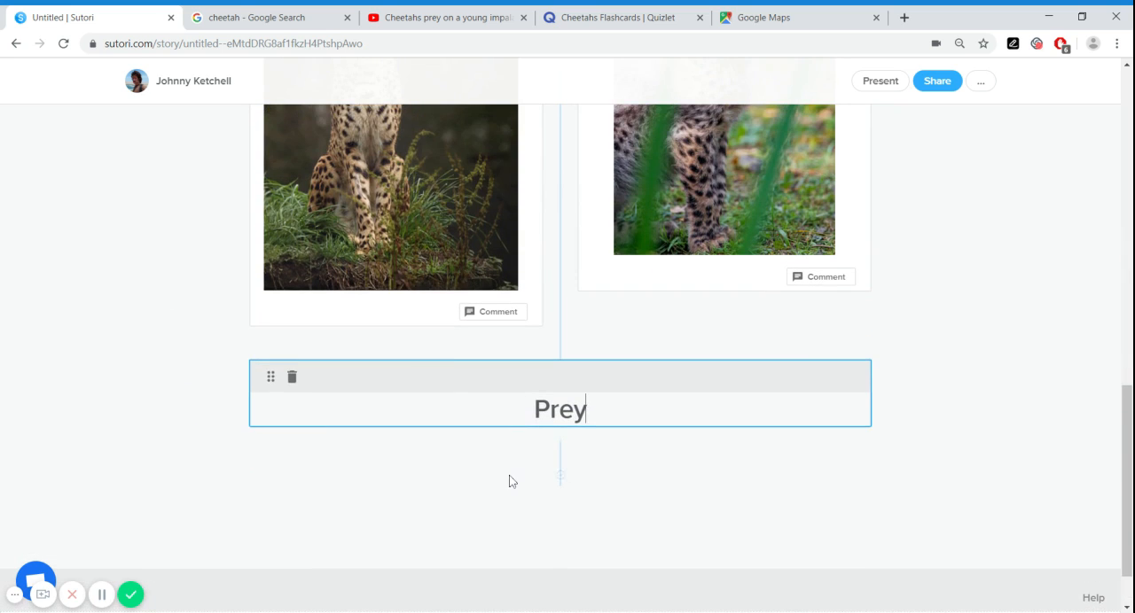
left_click(510, 481)
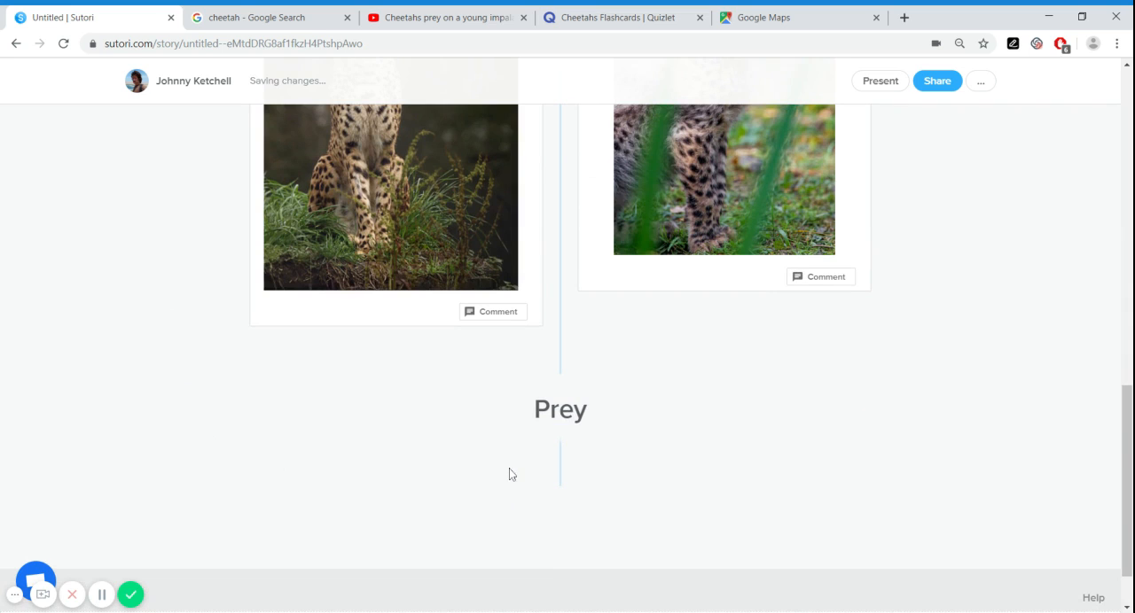
Add a video block under the Prey heading using the link of the open YouTube video "Cheetahs prey on a young impala: First kill"
left_click(560, 468)
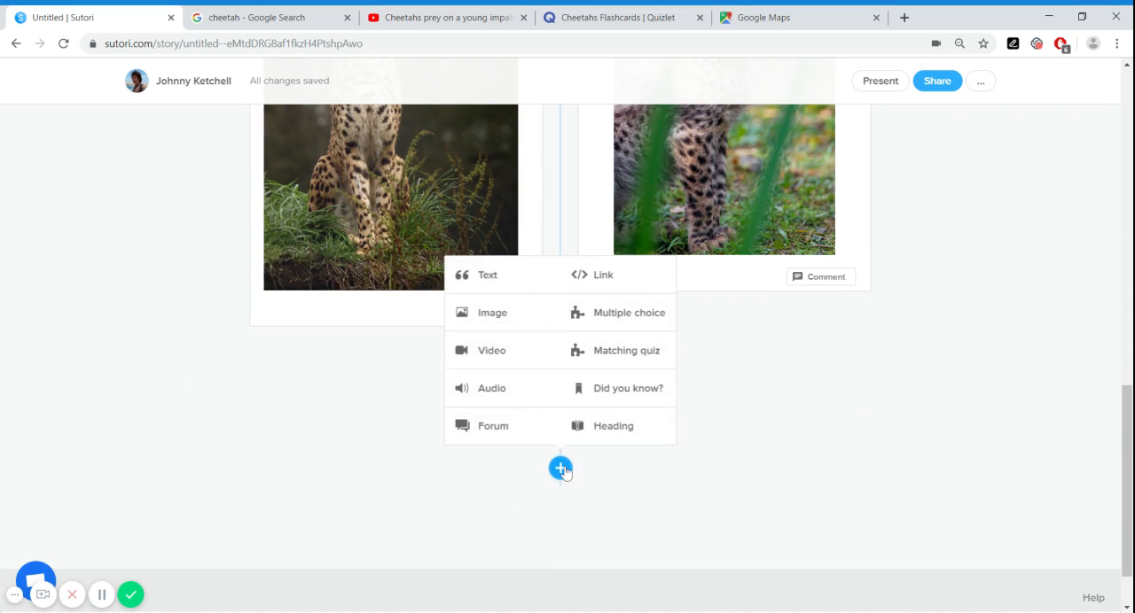
left_click(498, 355)
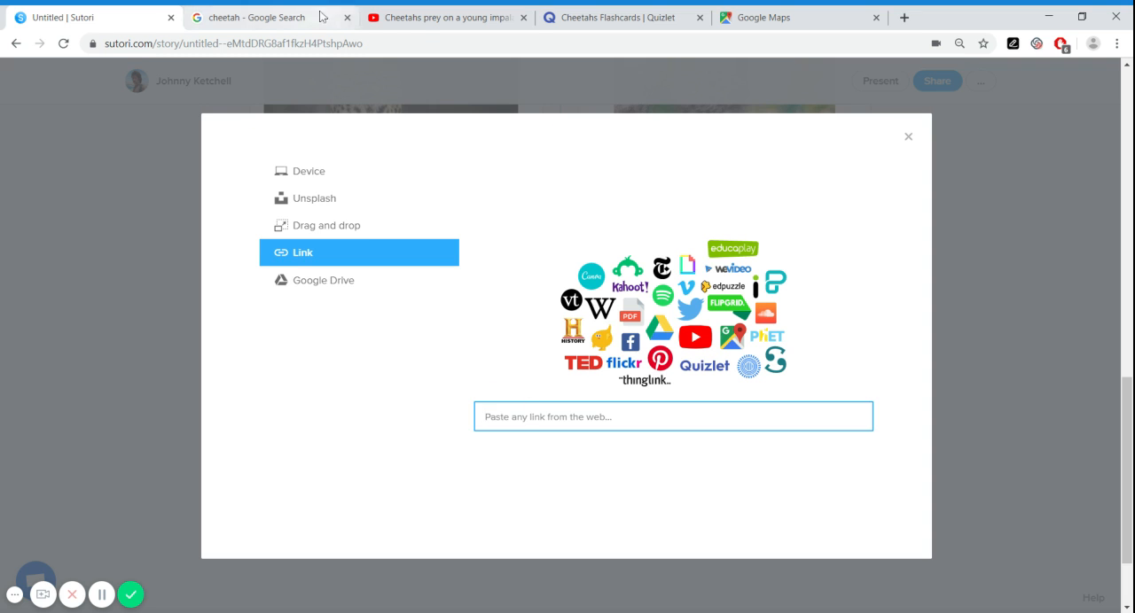
left_click(419, 27)
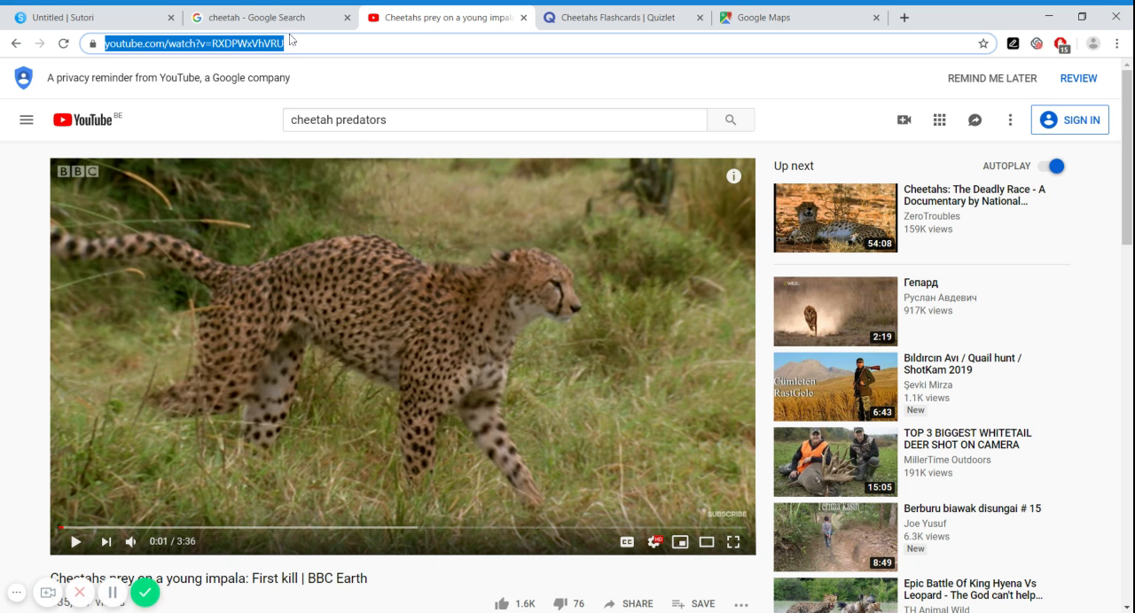
left_click(309, 78)
left_click(433, 43)
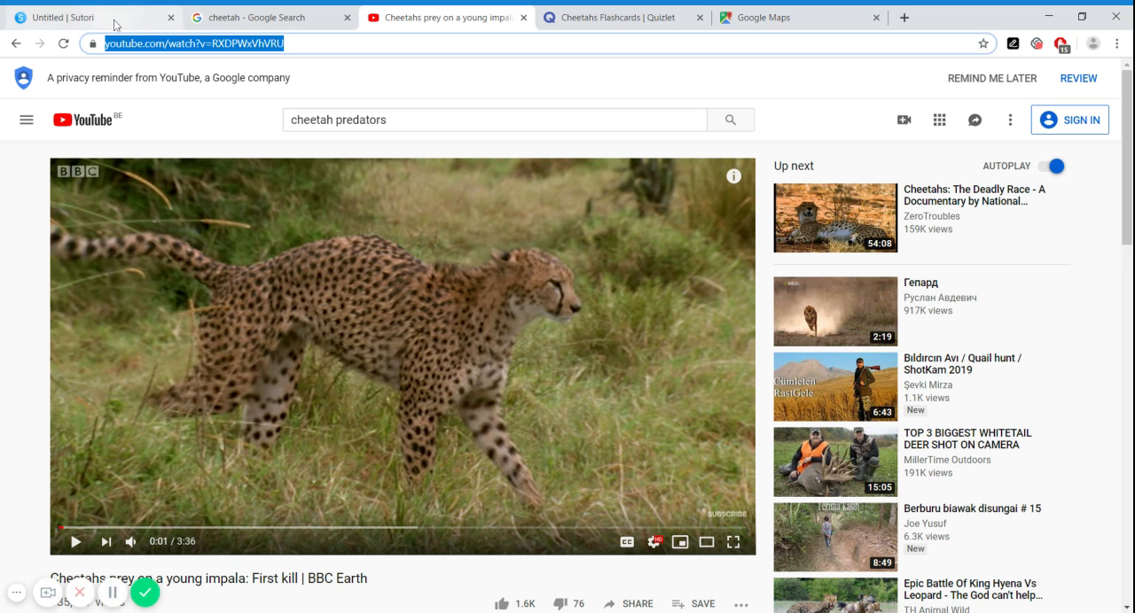
scroll(585, 562, "down", 2)
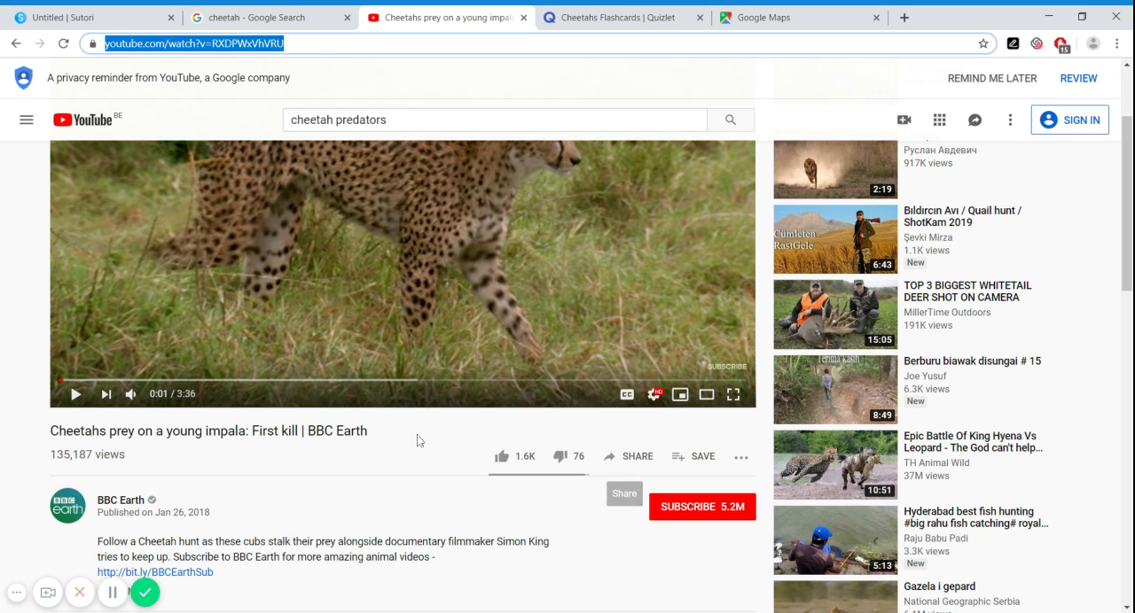
scroll(401, 450, "up", 2)
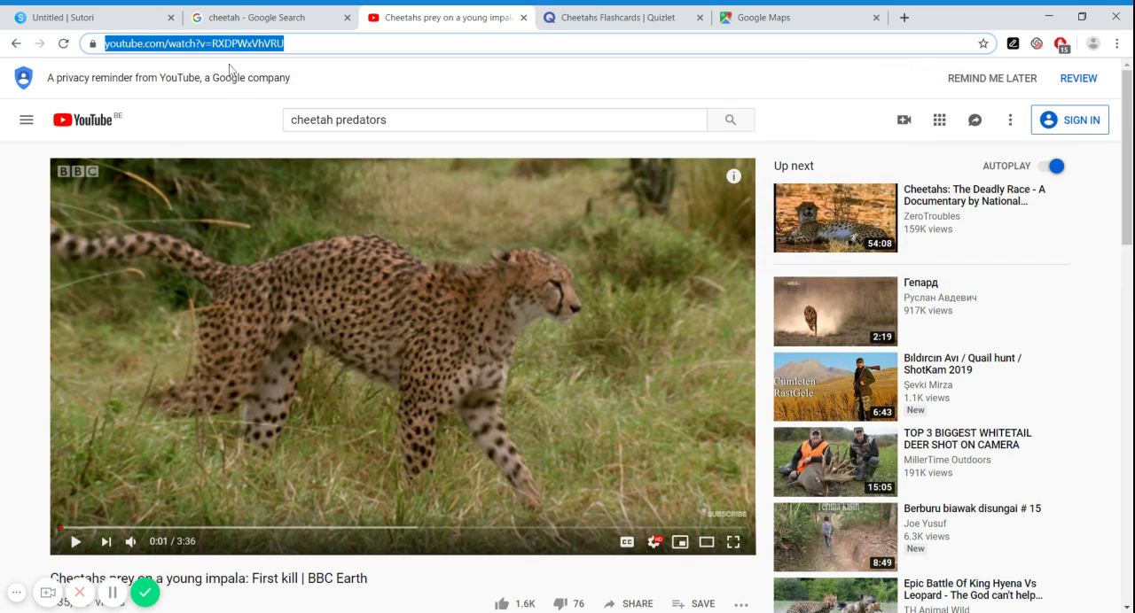
left_click(93, 16)
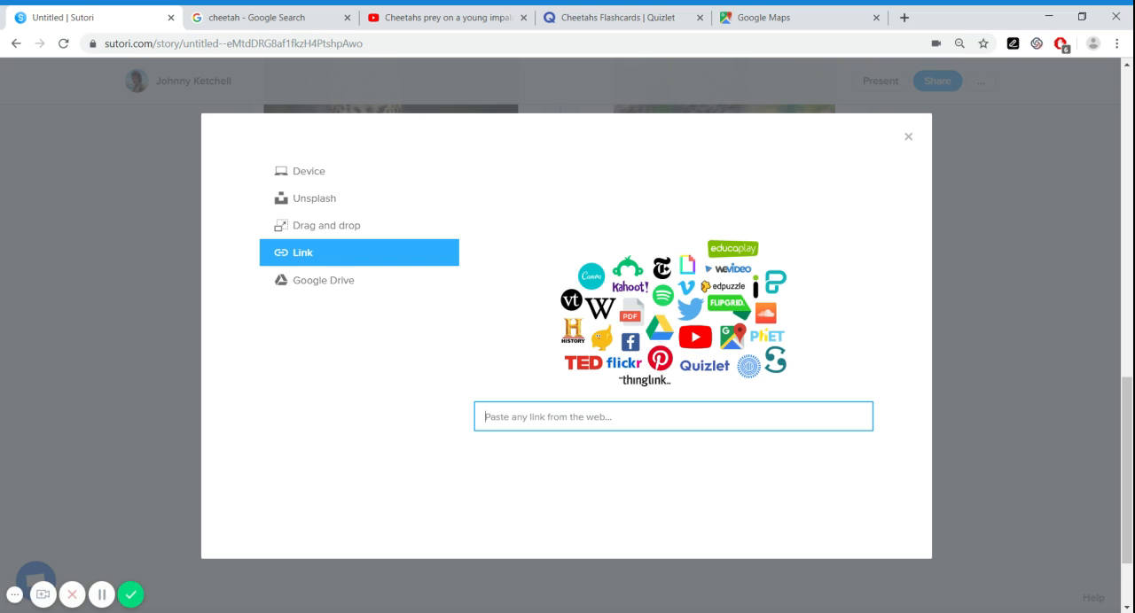
key("ctrl+v")
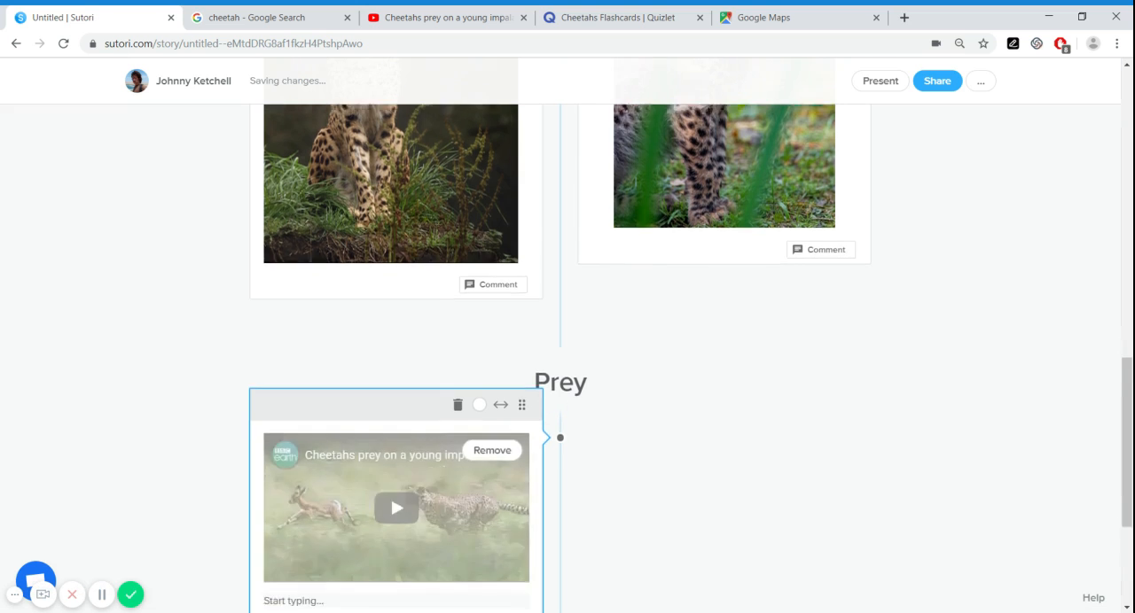
scroll(641, 420, "down", 1)
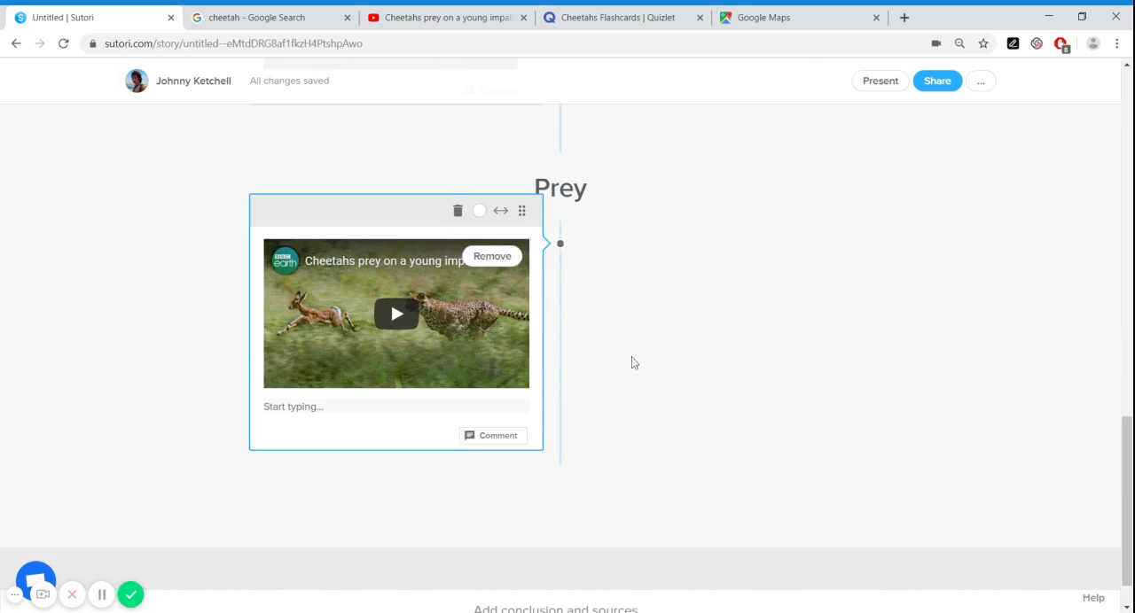
left_click(637, 358)
Add a link block beside the impala video that embeds the Cheetahs flashcard set from the open Quizlet page
left_click(560, 289)
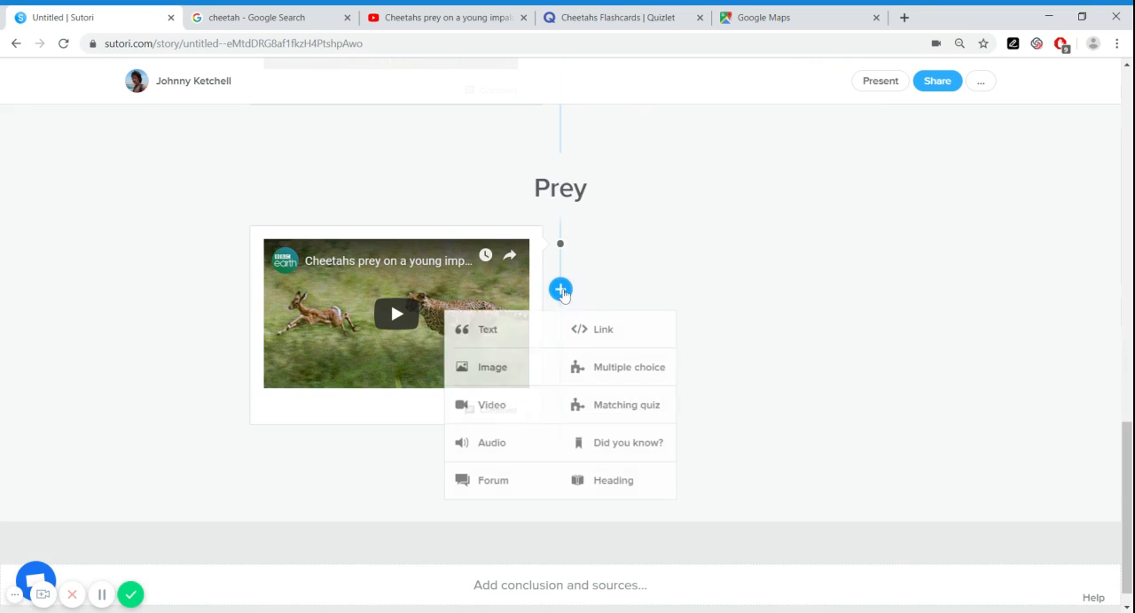
left_click(598, 335)
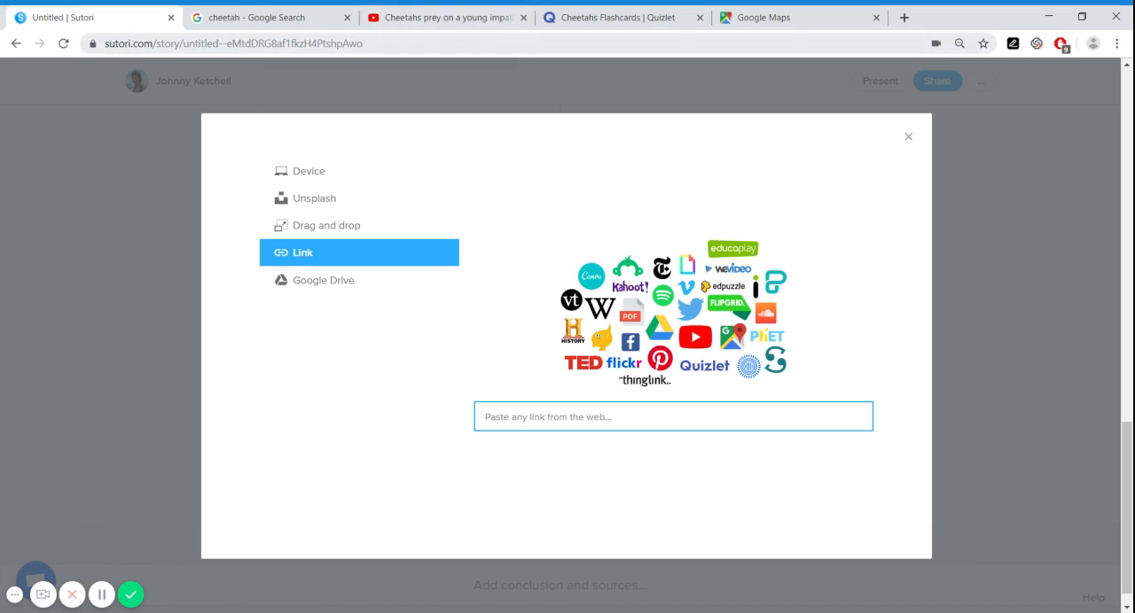
left_click(577, 29)
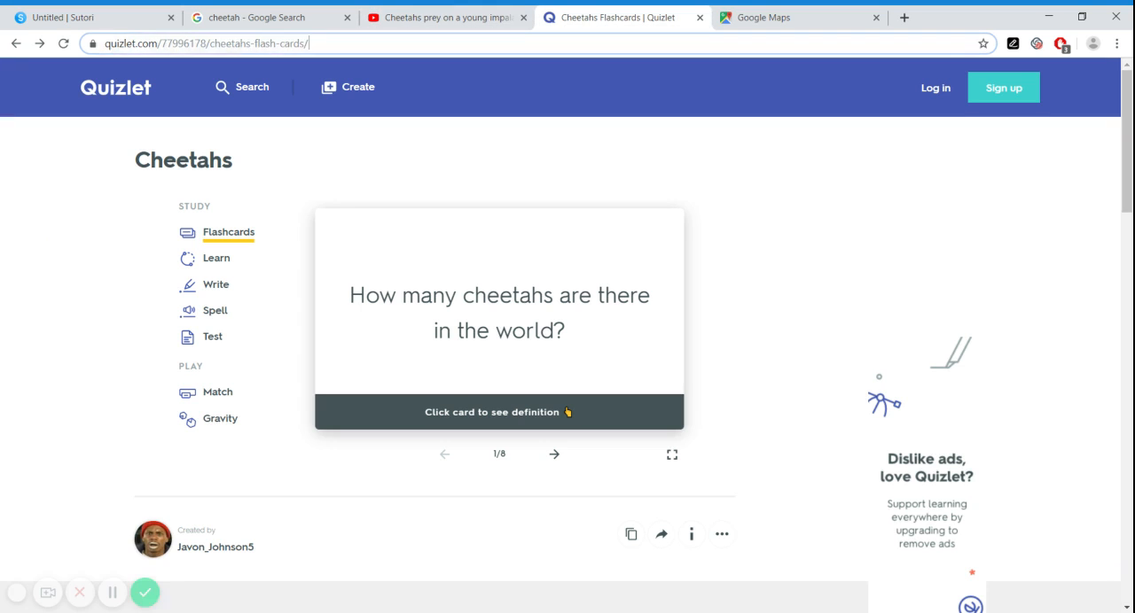
left_click(309, 43)
left_click(89, 17)
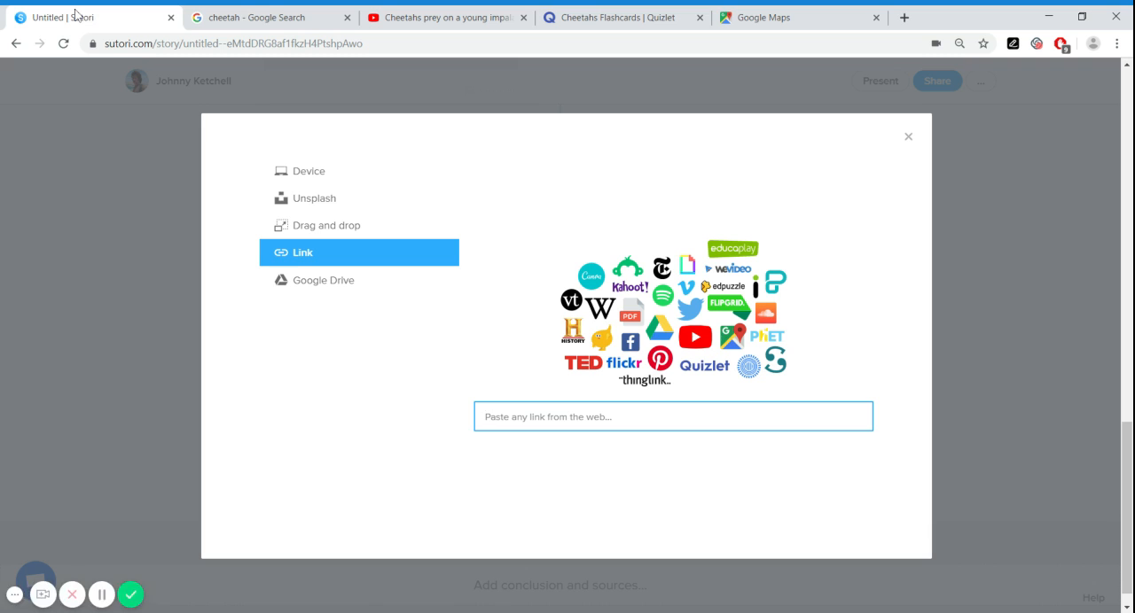
key("ctrl+v")
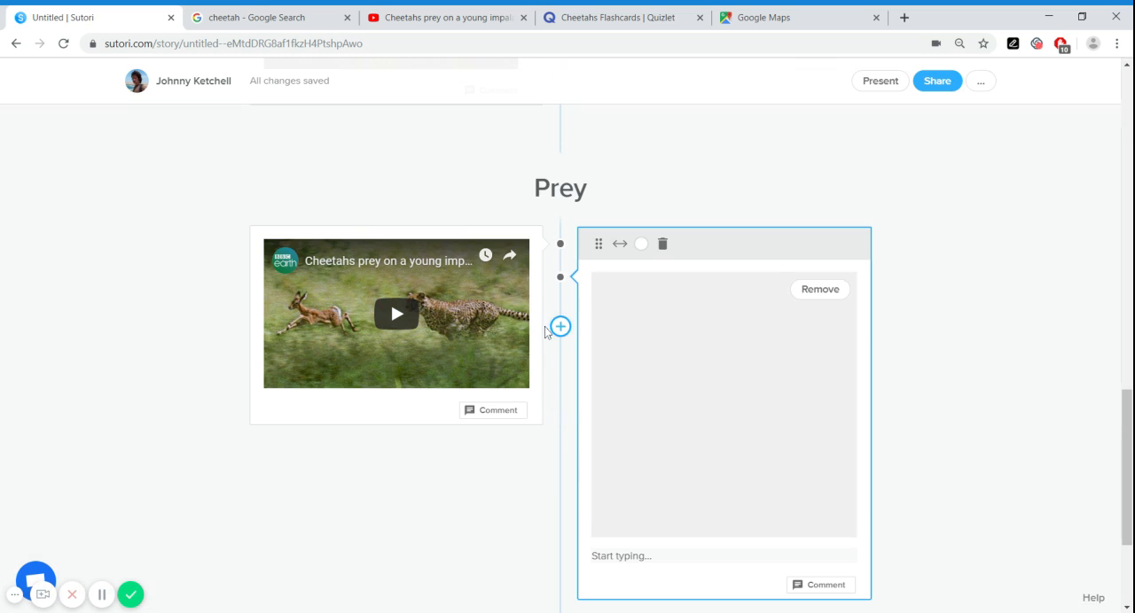
scroll(908, 370, "down", 1)
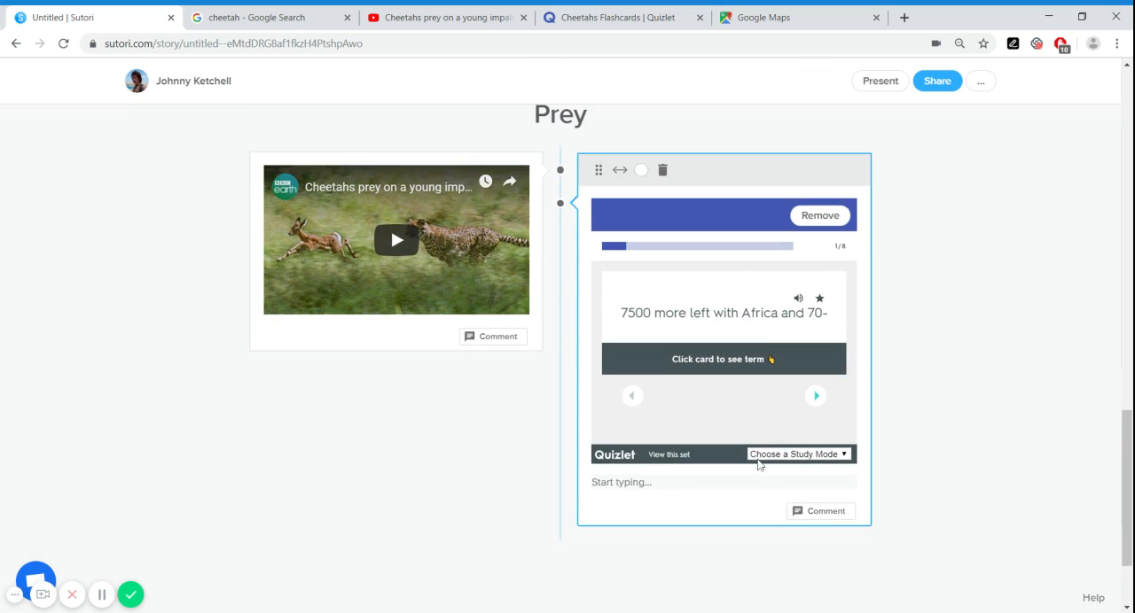
Page forward through the embedded Quizlet flashcards to the fourth card
left_click(815, 398)
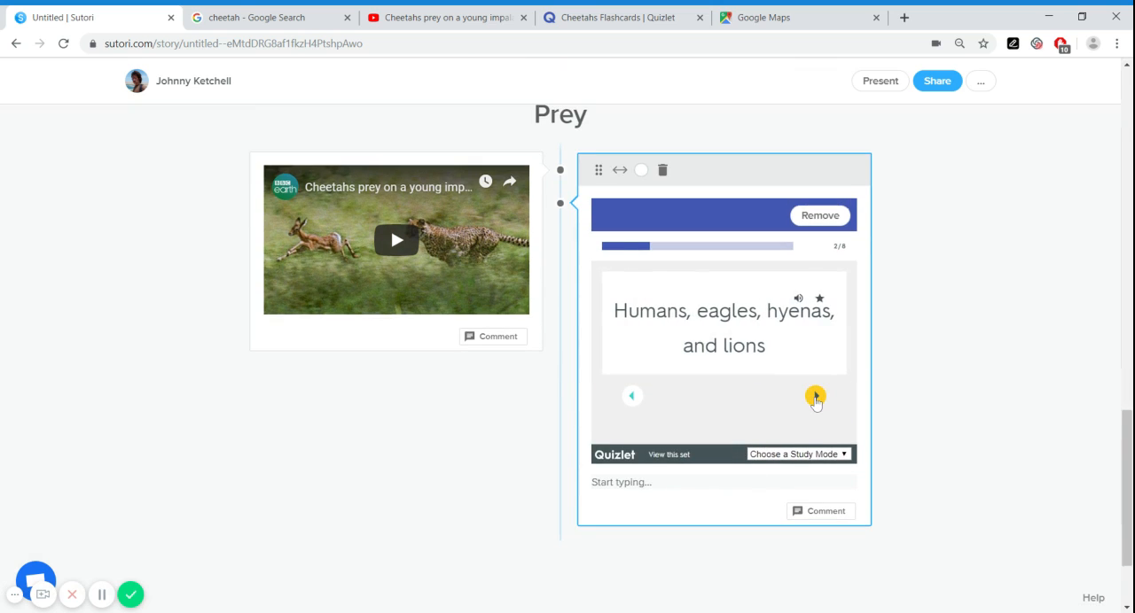
left_click(815, 398)
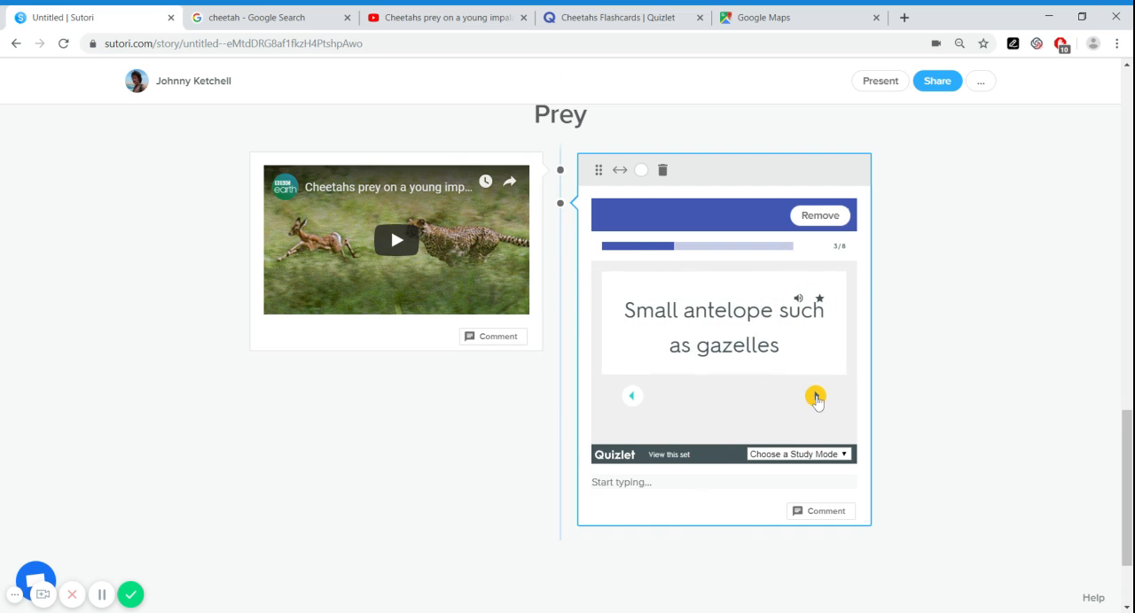
left_click(814, 398)
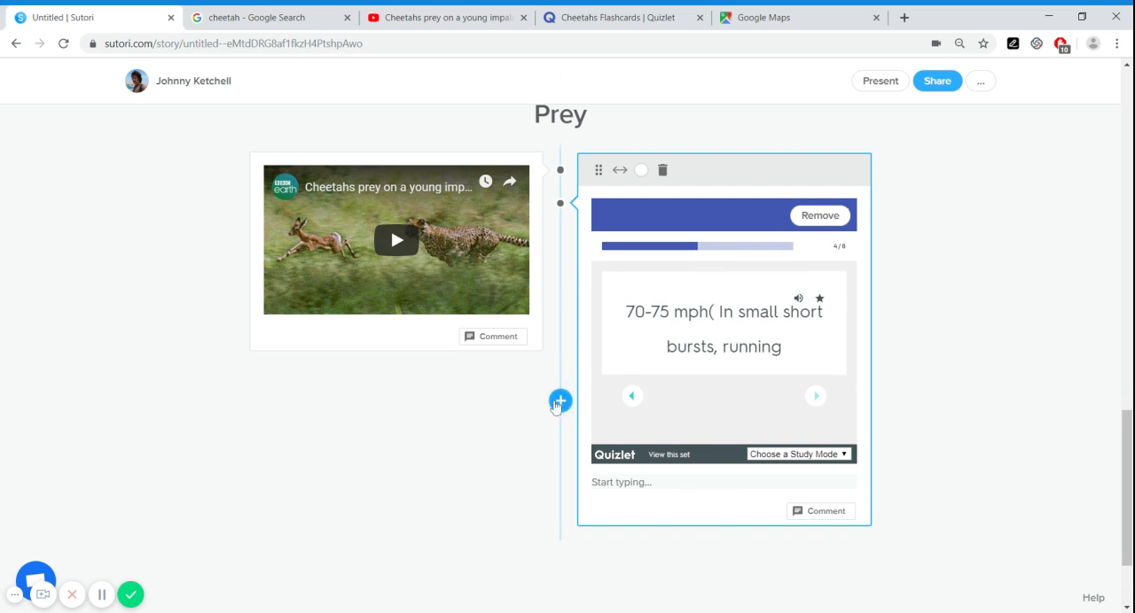
Add a link block below the impala video that embeds the Africa map from the open Google Maps page
left_click(559, 386)
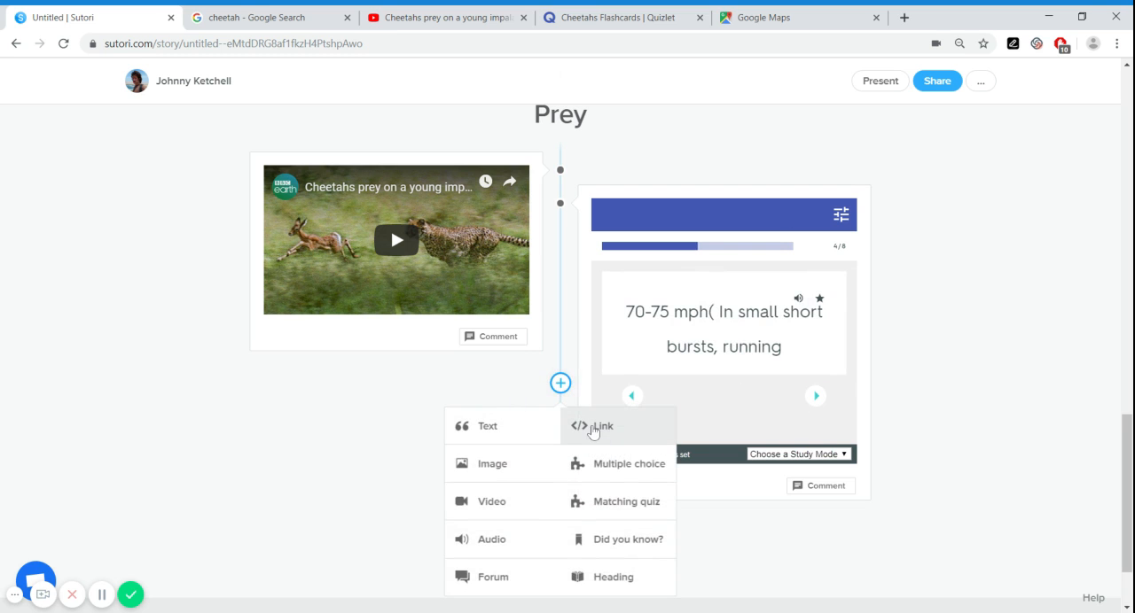
left_click(593, 428)
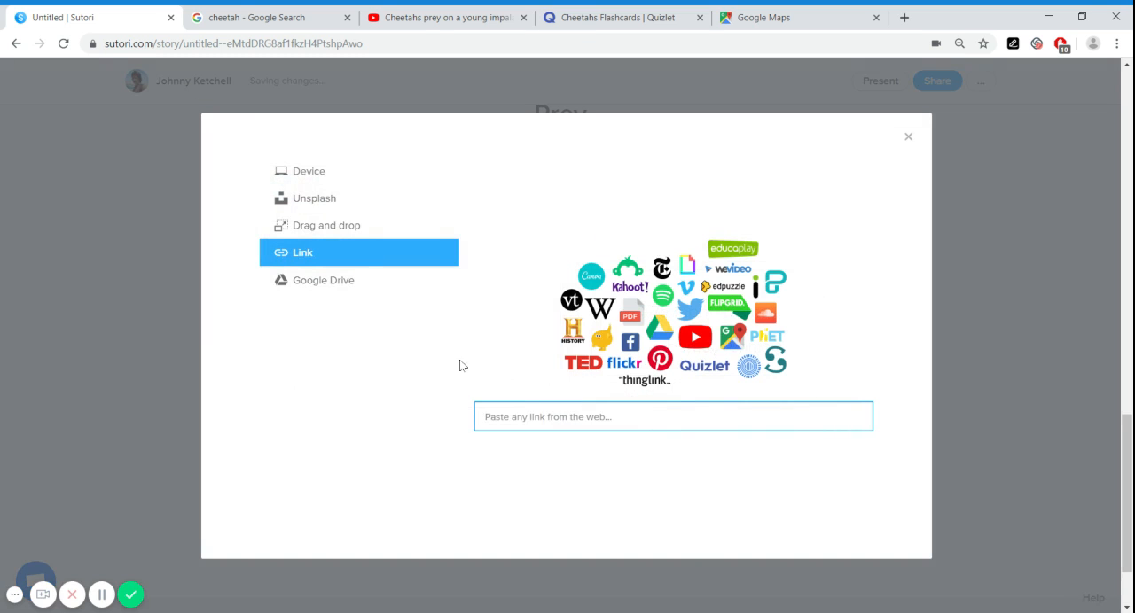
left_click(762, 18)
left_click(328, 43)
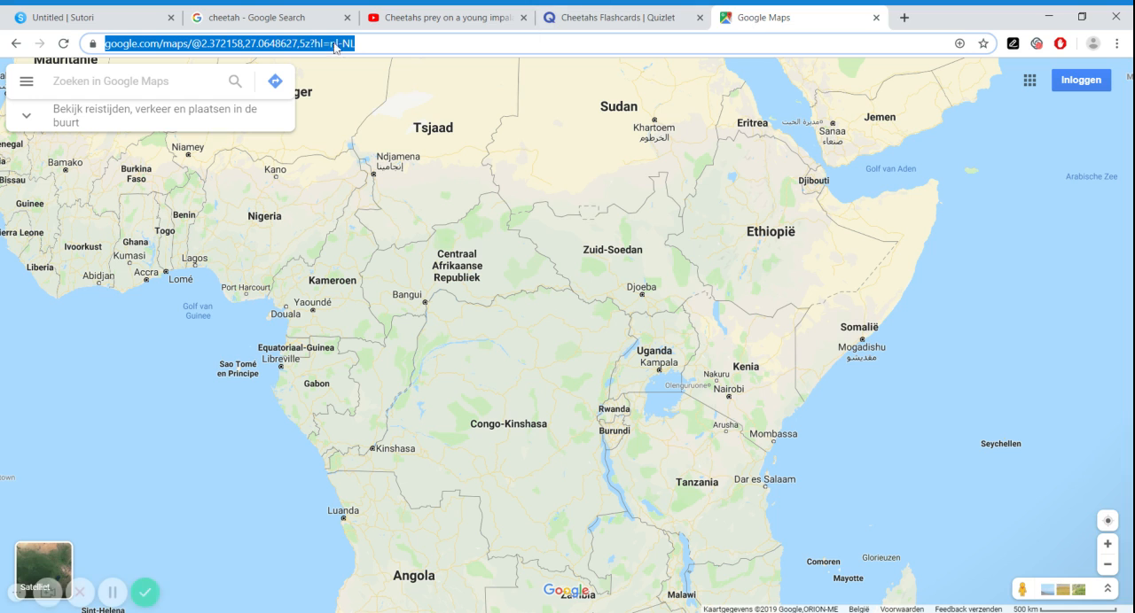
left_click(97, 17)
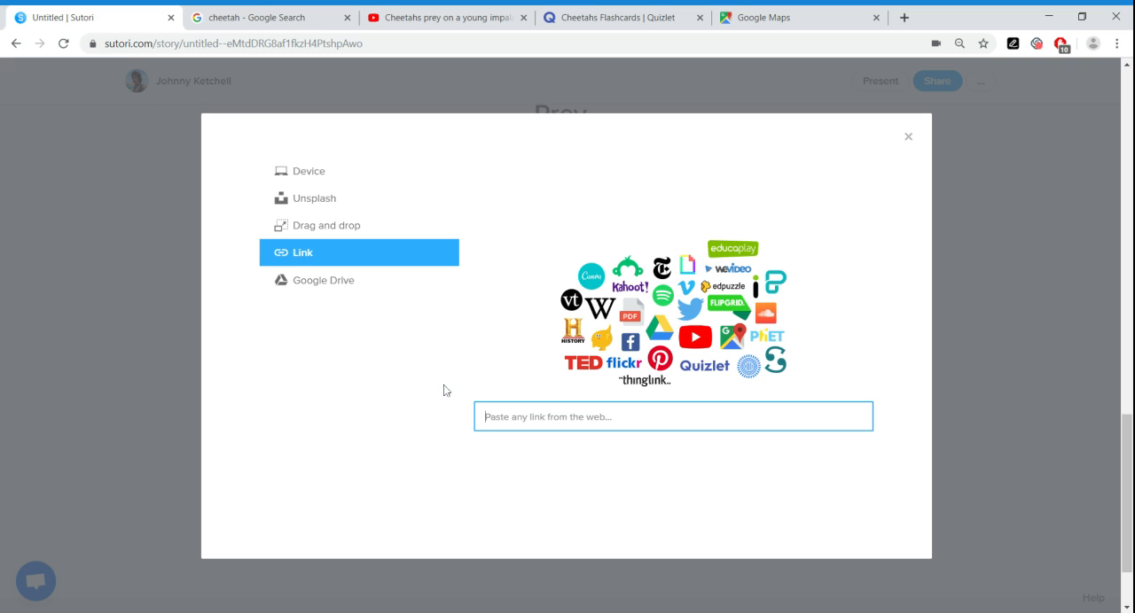
key("ctrl+v")
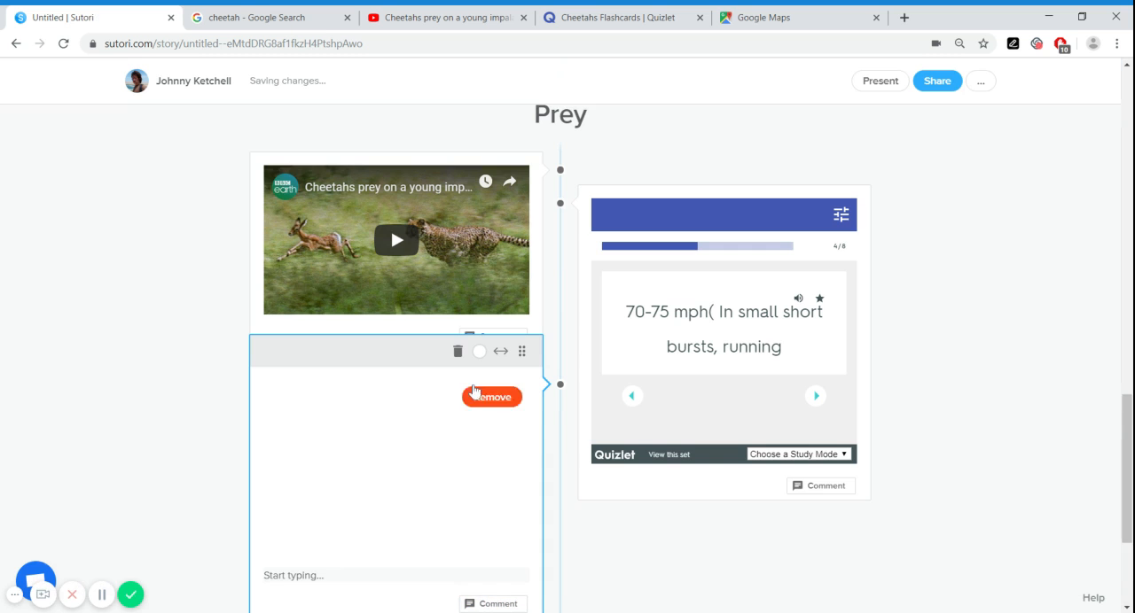
Zoom out the embedded map to view more of Africa
scroll(424, 469, "down", 1)
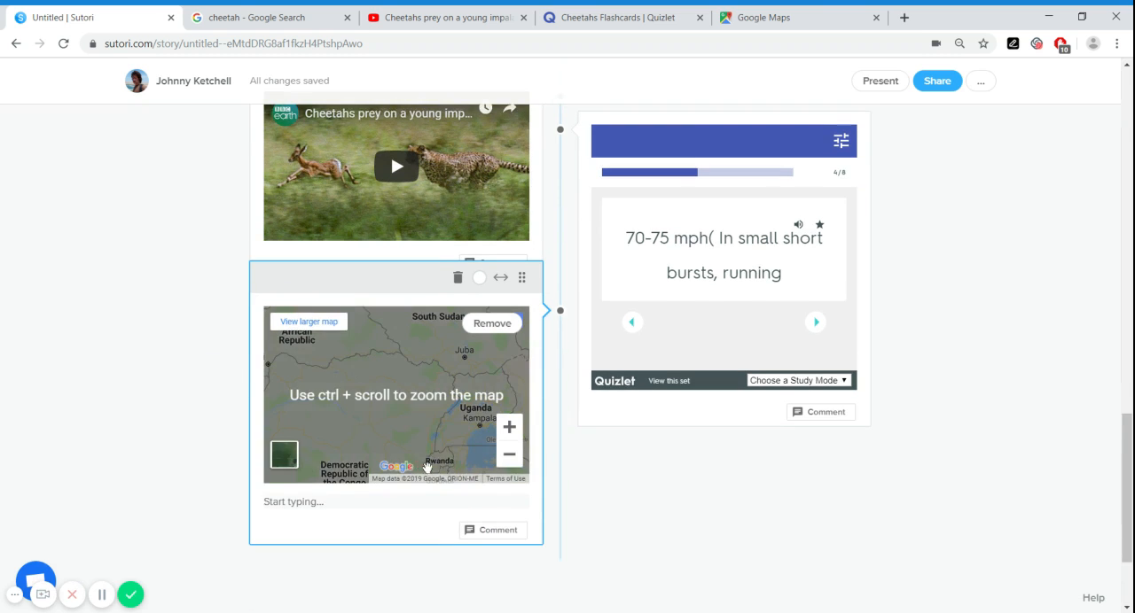
scroll(424, 469, "up", 1)
left_click(508, 532)
left_click(507, 534)
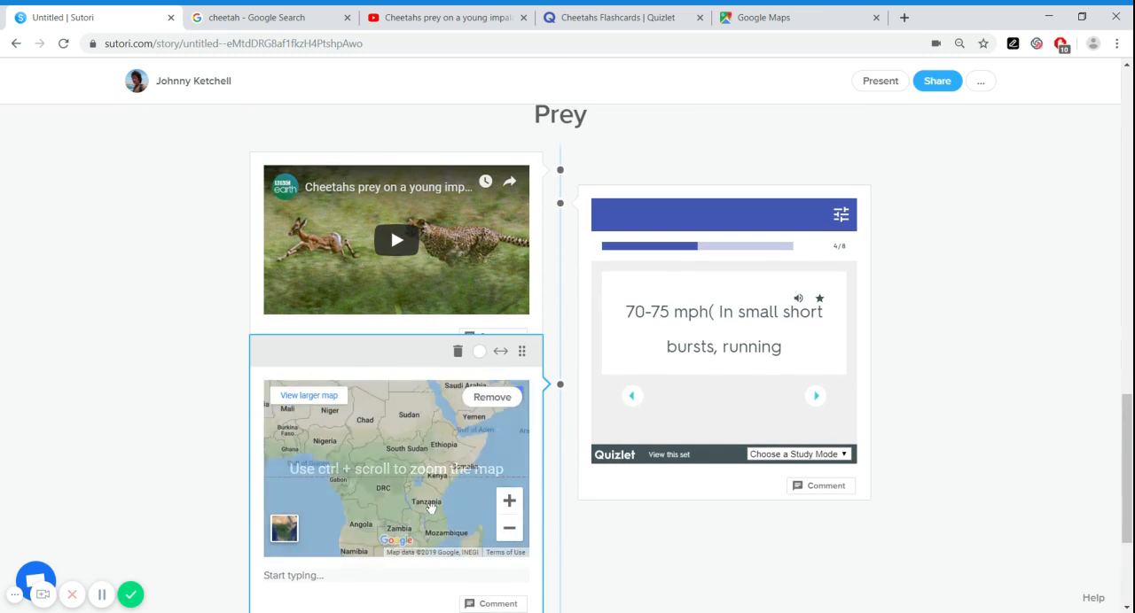
Add a Did you know? block below the Quizlet flashcards, beside the embedded map
scroll(625, 340, "down", 2)
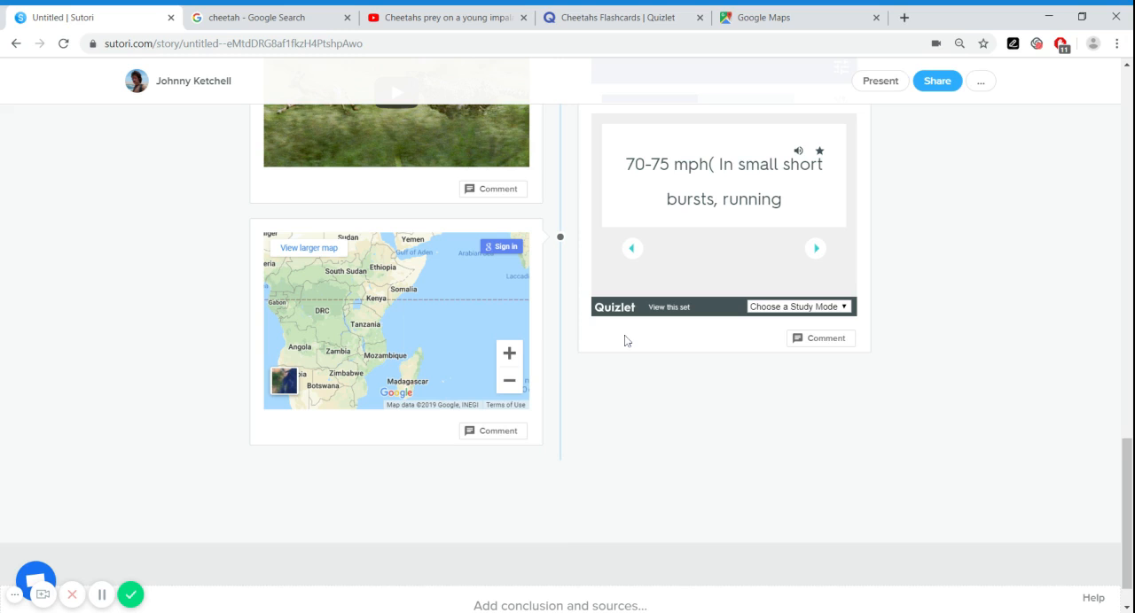
mouse_move(562, 357)
left_click(561, 378)
scroll(609, 499, "down", 1)
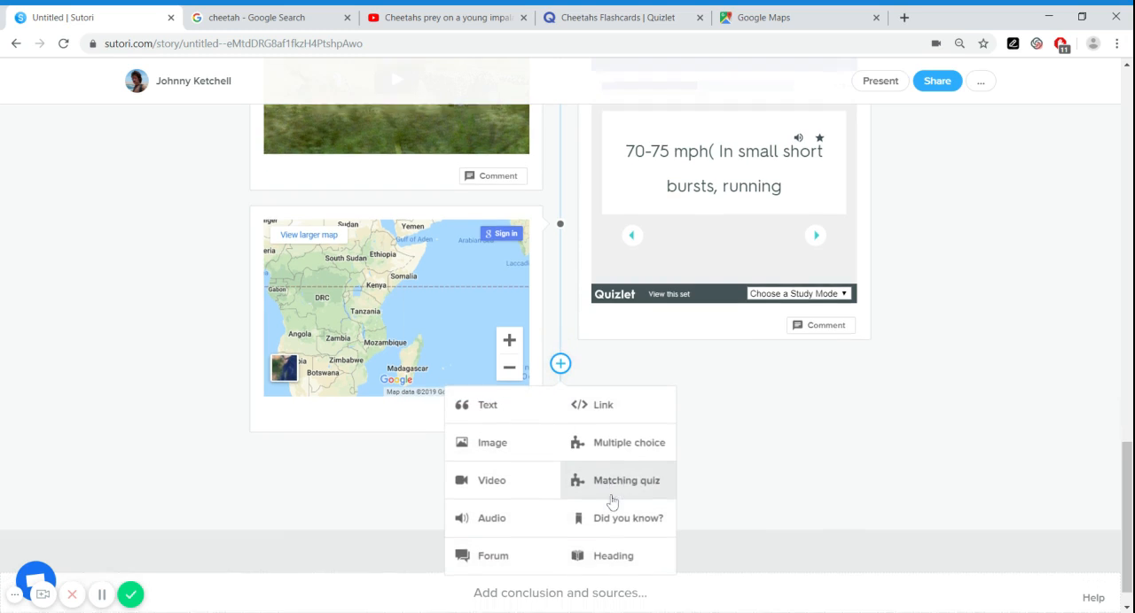
left_click(615, 484)
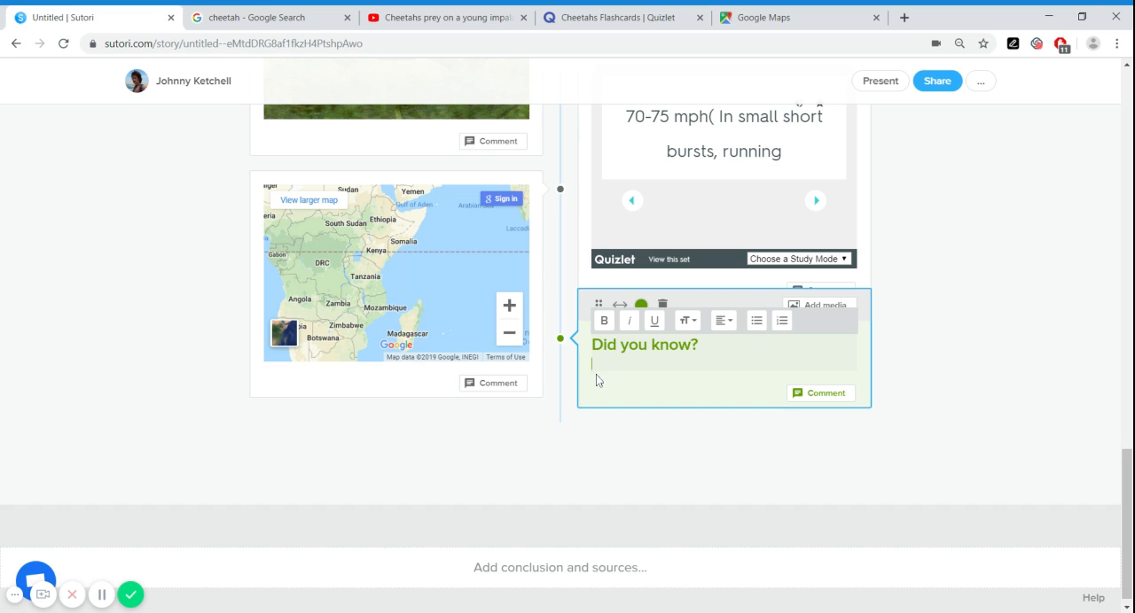
Add a Forum block below the embedded map and leave its editing mode
left_click(560, 390)
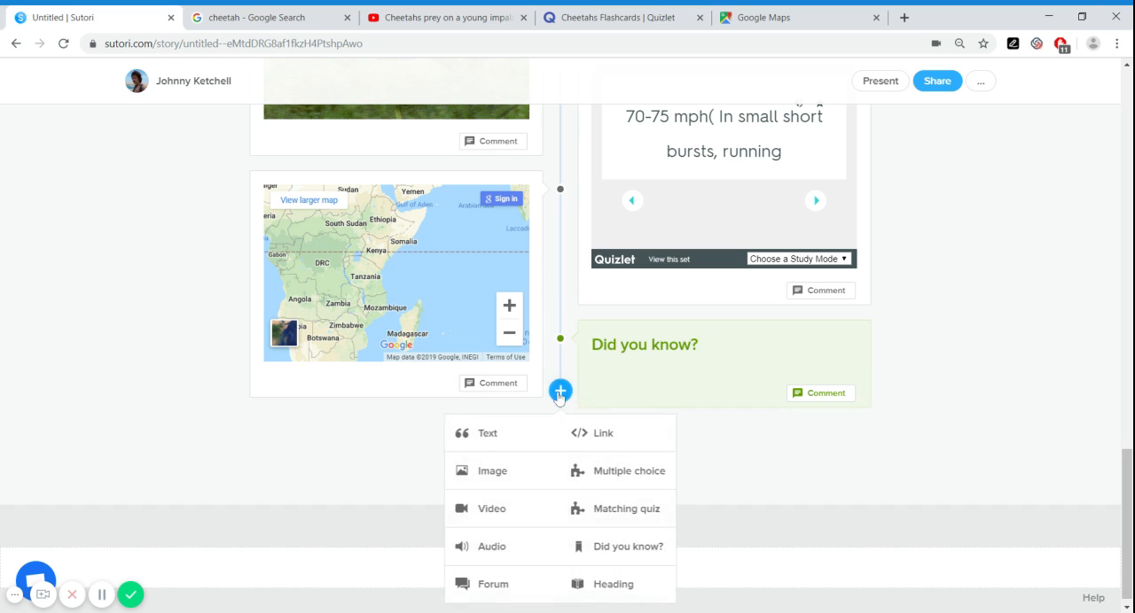
left_click(503, 583)
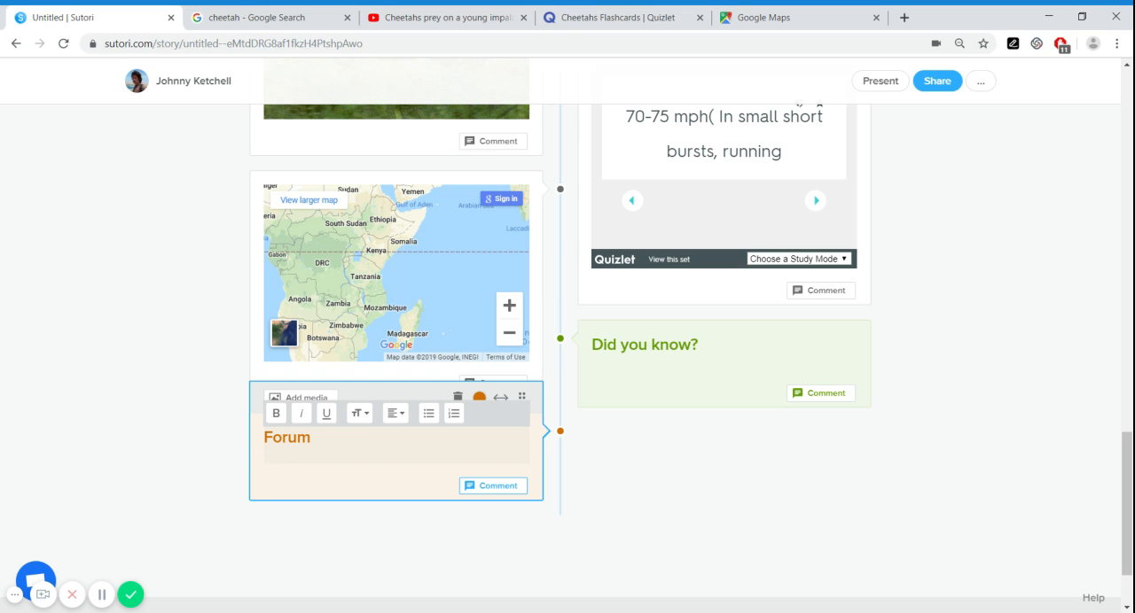
left_click(568, 482)
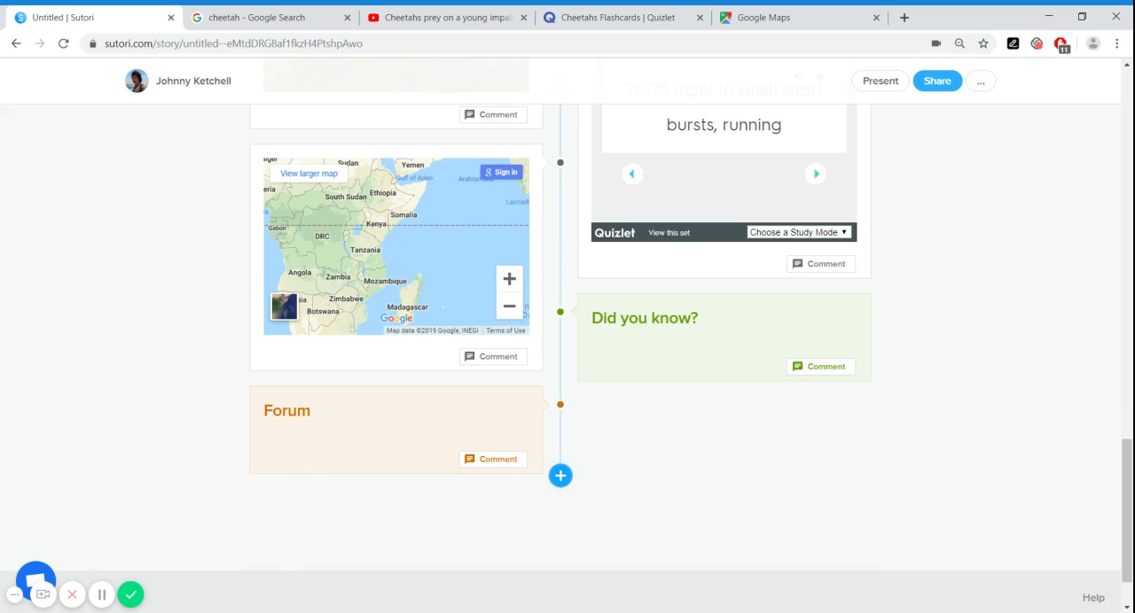
Add a heading reading "Quizzes" at the end of the timeline, below the Forum block
left_click(560, 476)
left_click(598, 434)
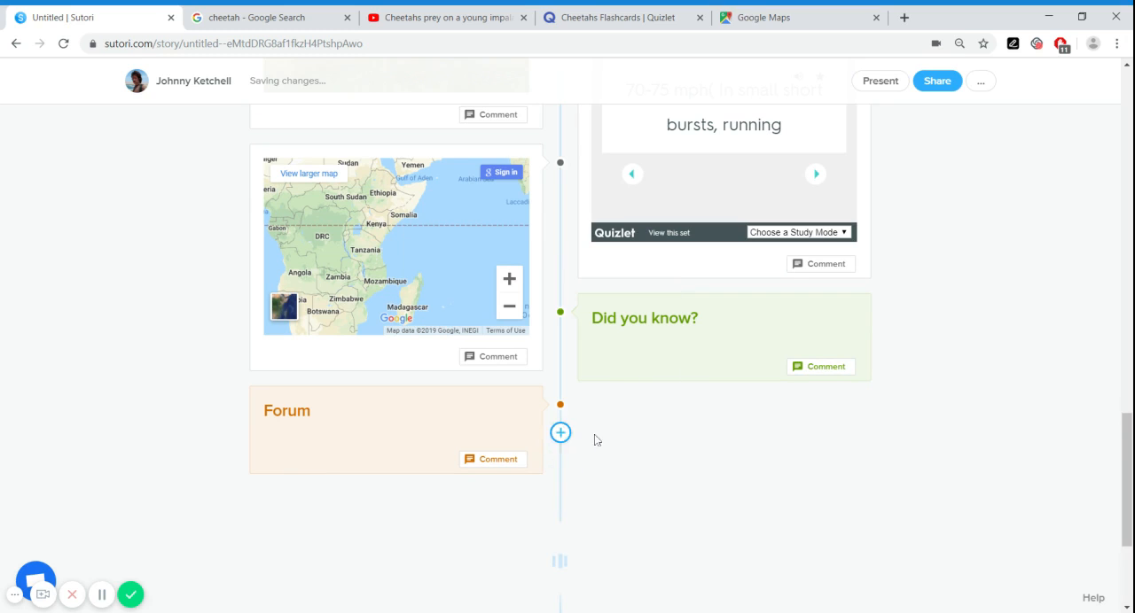
type("Quizzes")
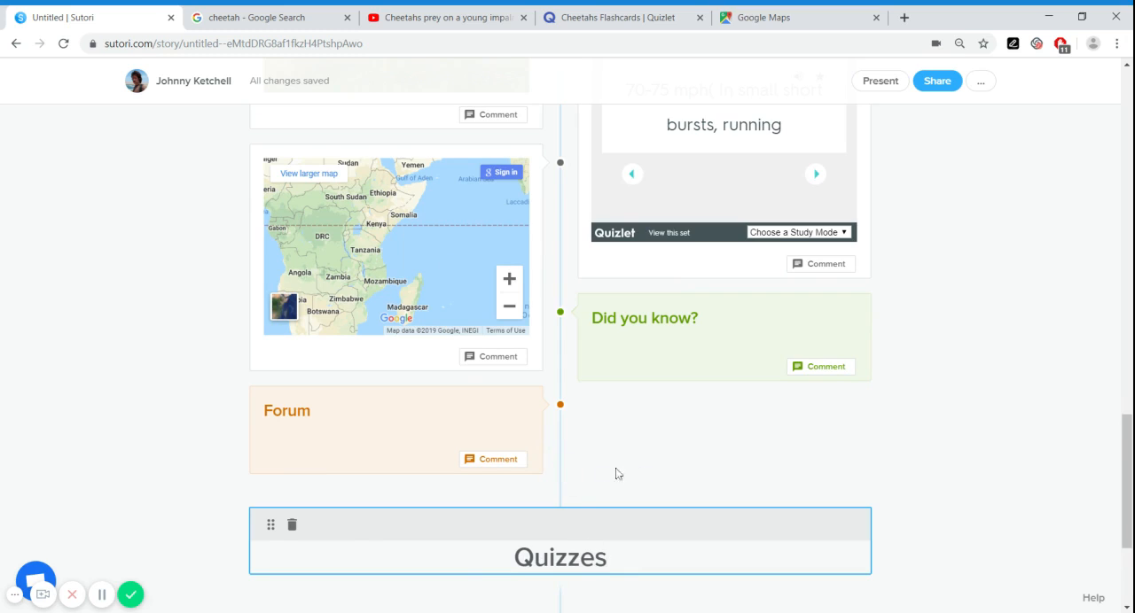
scroll(615, 470, "down", 2)
left_click(590, 471)
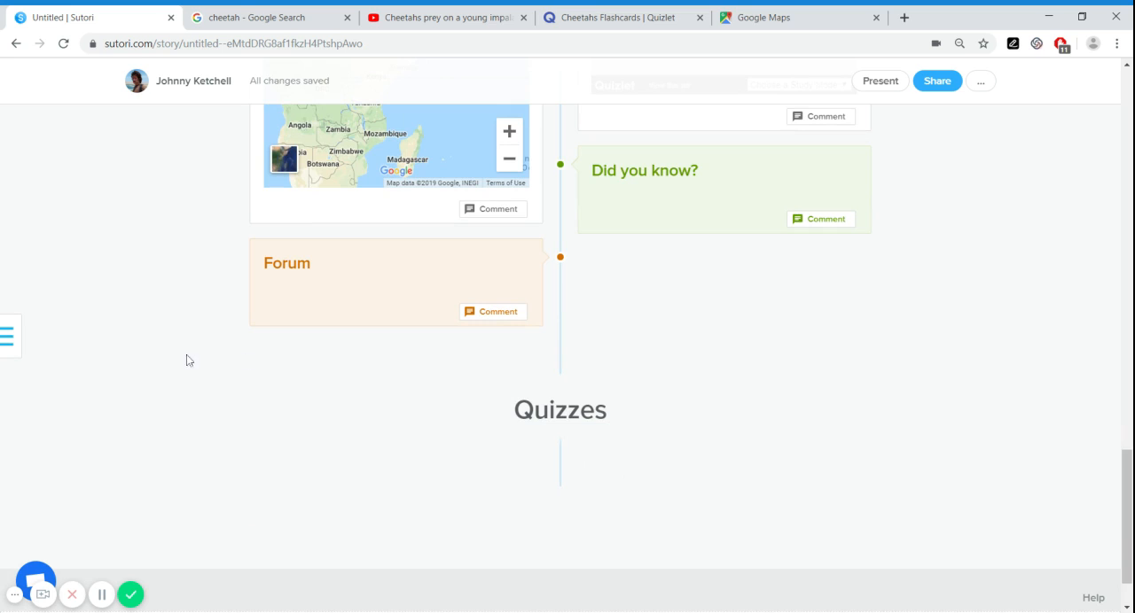
Add a multiple choice block under the Quizzes heading and title it "True or False?"
mouse_move(14, 335)
scroll(364, 433, "down", 1)
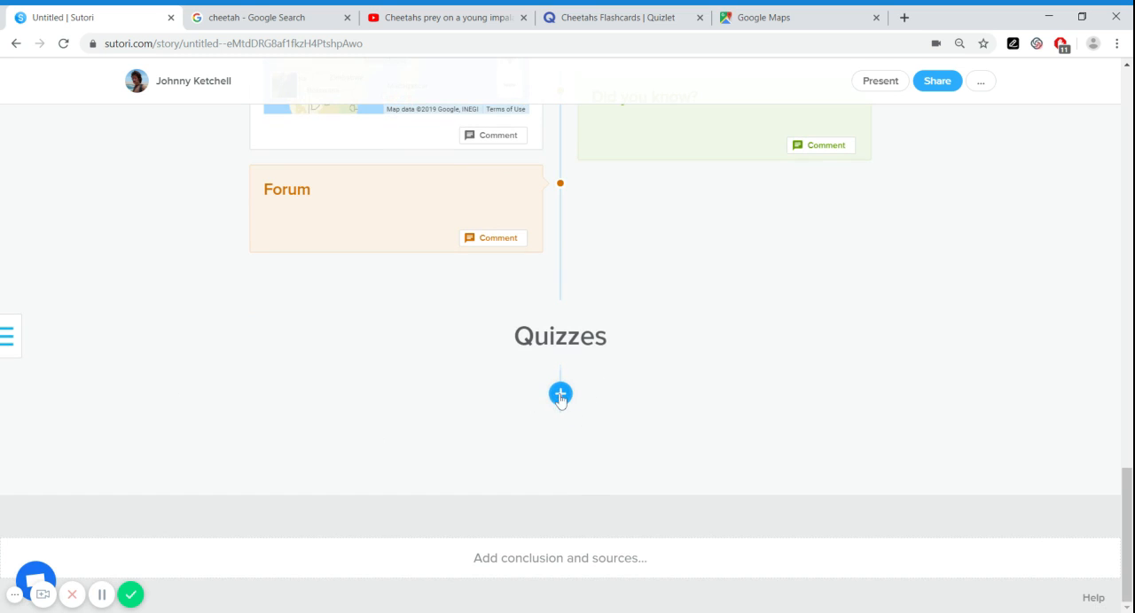
left_click(556, 399)
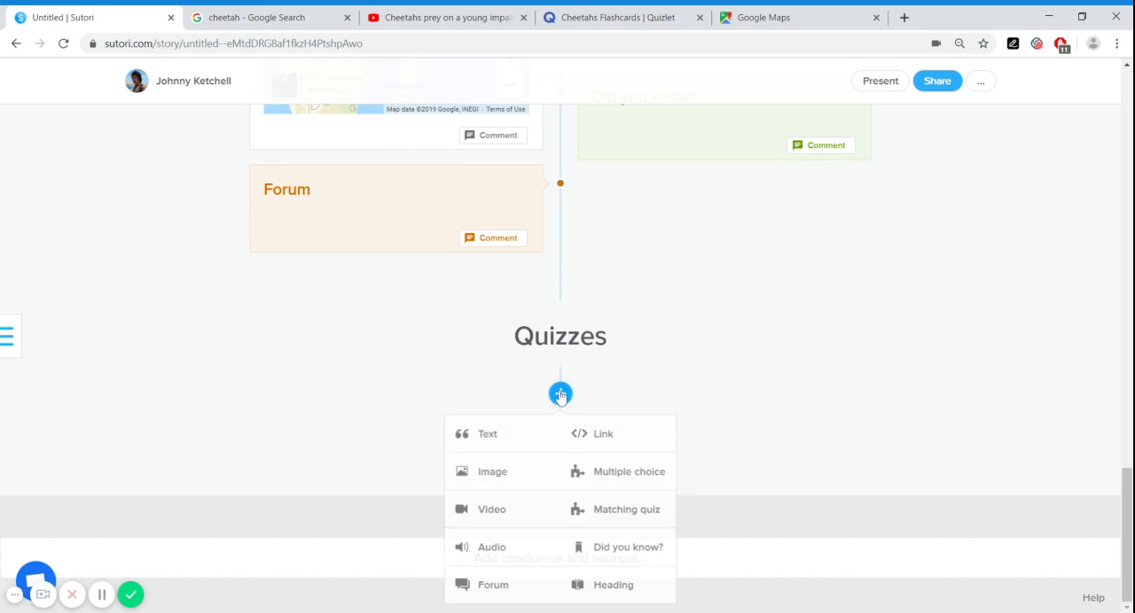
left_click(601, 475)
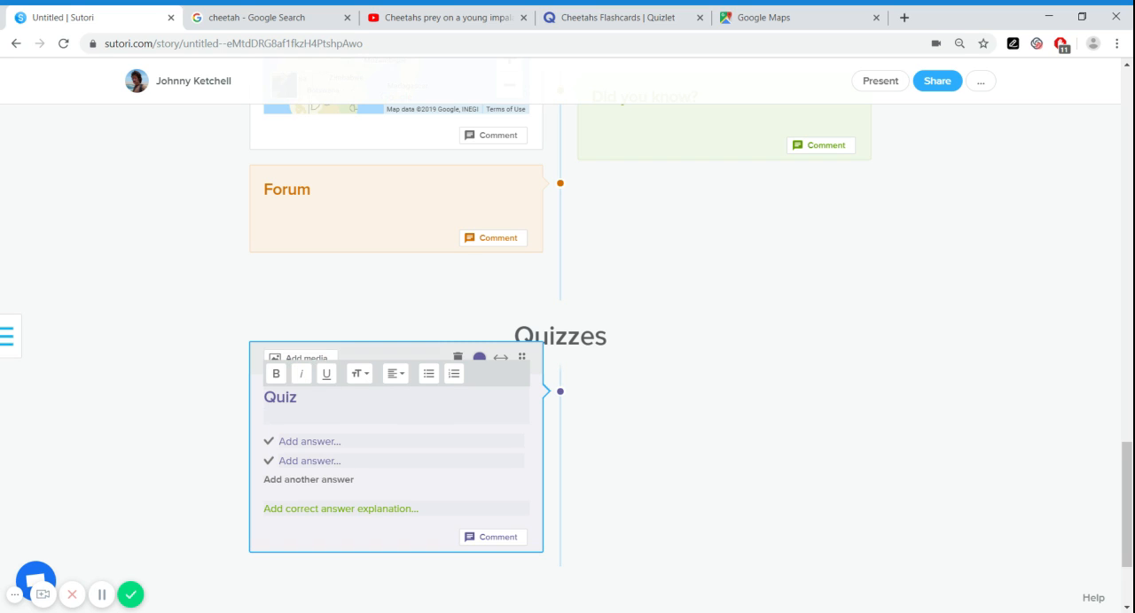
key("ctrl+a")
type("True or False")
key("Return")
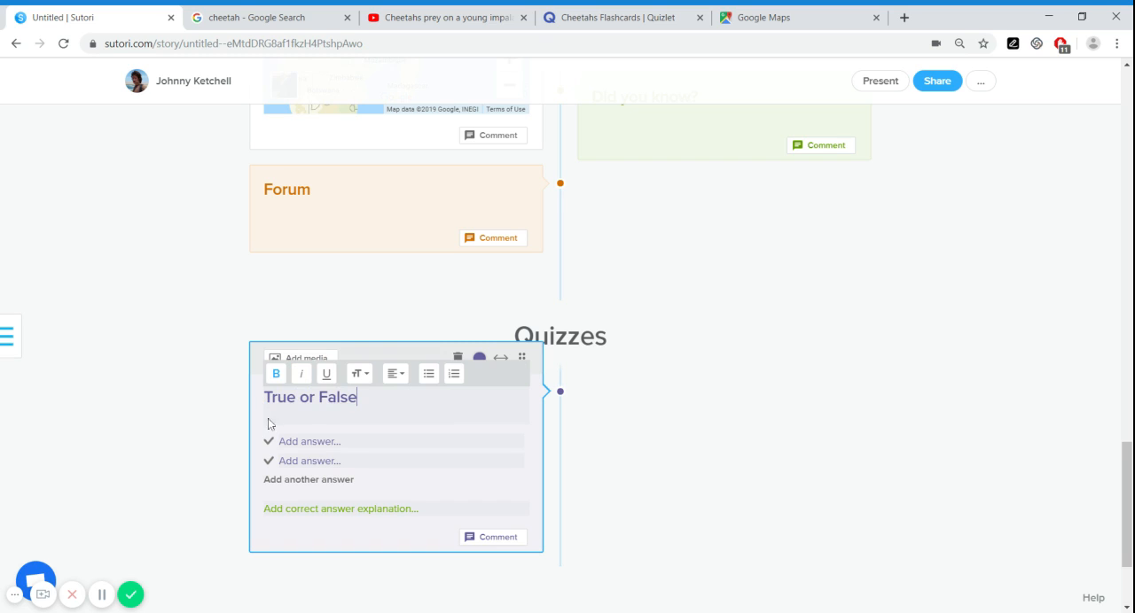
type("?")
Enter the statement "A cheetah can reach a maximum speed of 70mph." beneath the True or False? title
key("Return")
type("A chee")
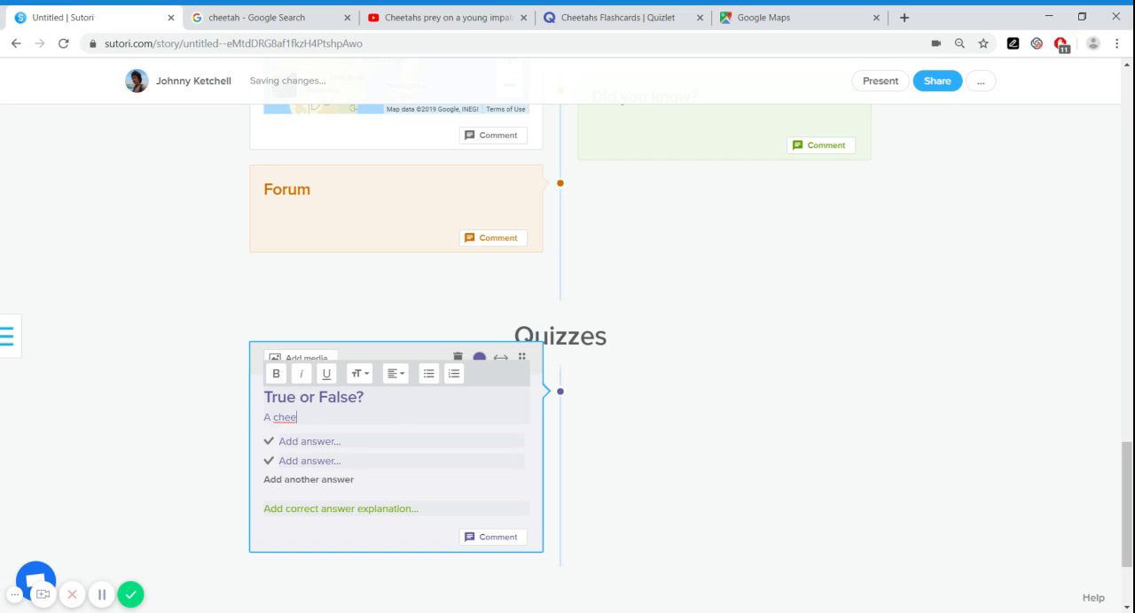
type("tah can reach a maxi")
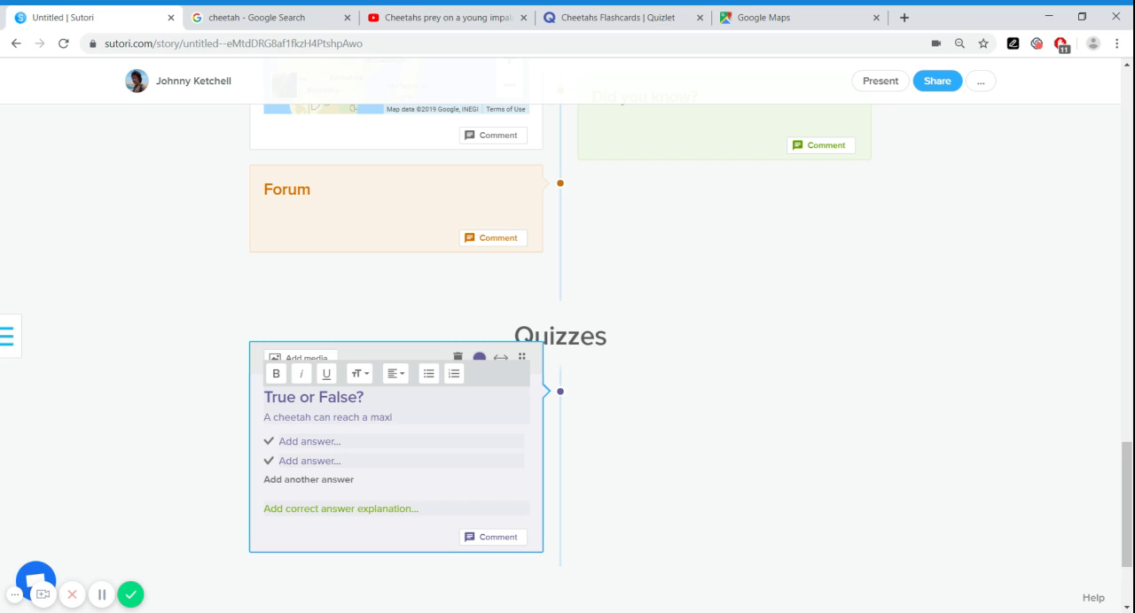
type("mum speed of 70mph.")
Fill in the quiz answers "True" and "False" and mark True as the correct one
left_click(309, 441)
scroll(360, 410, "down", 1)
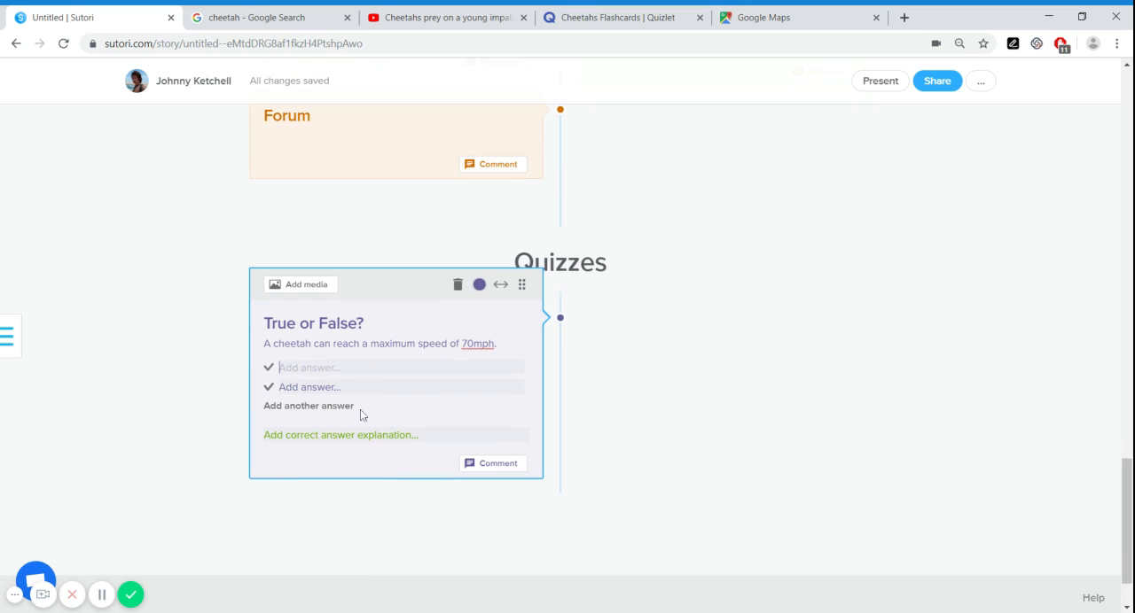
type("True")
key("Tab")
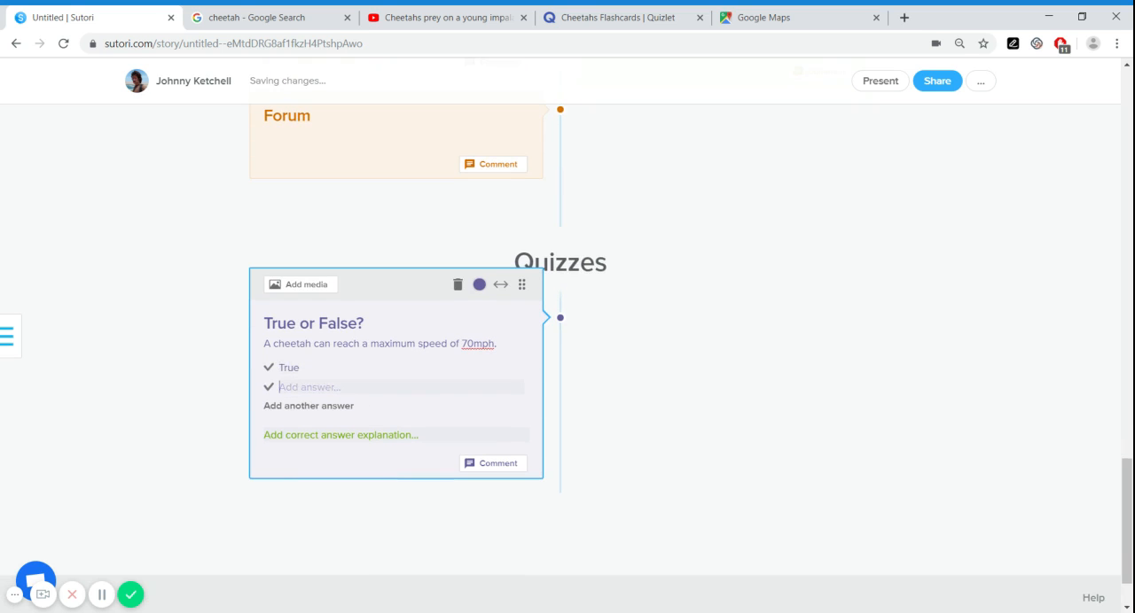
type("Fasl")
key("BackSpace")
key("BackSpace")
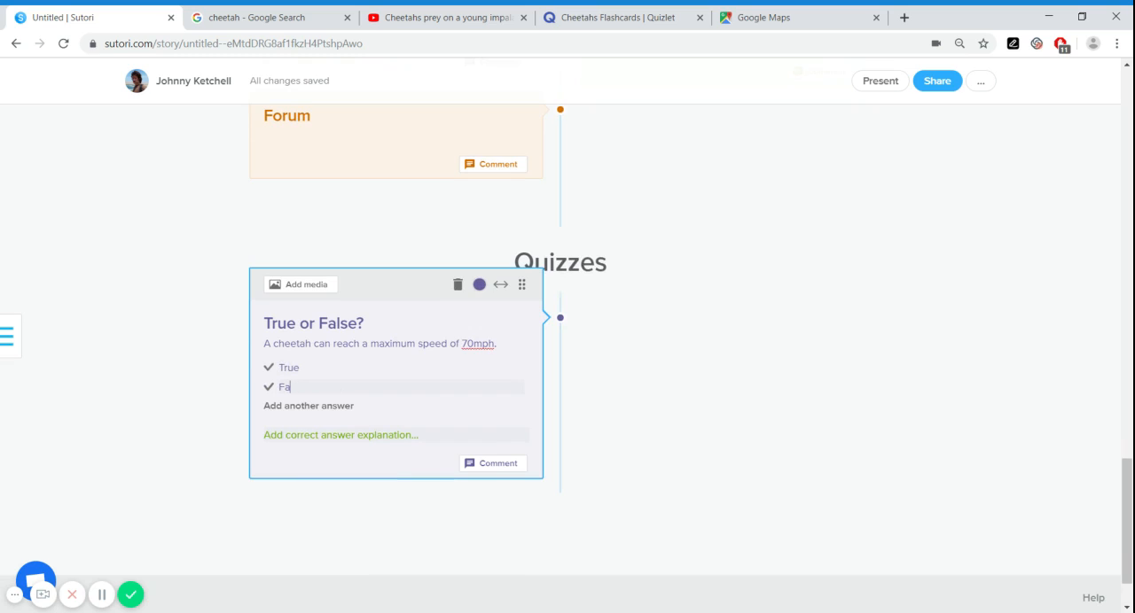
type("lse")
left_click(268, 368)
Add the correct answer explanation "Correct! They can reach this speed in short bursts." and finish editing the quiz
left_click(395, 433)
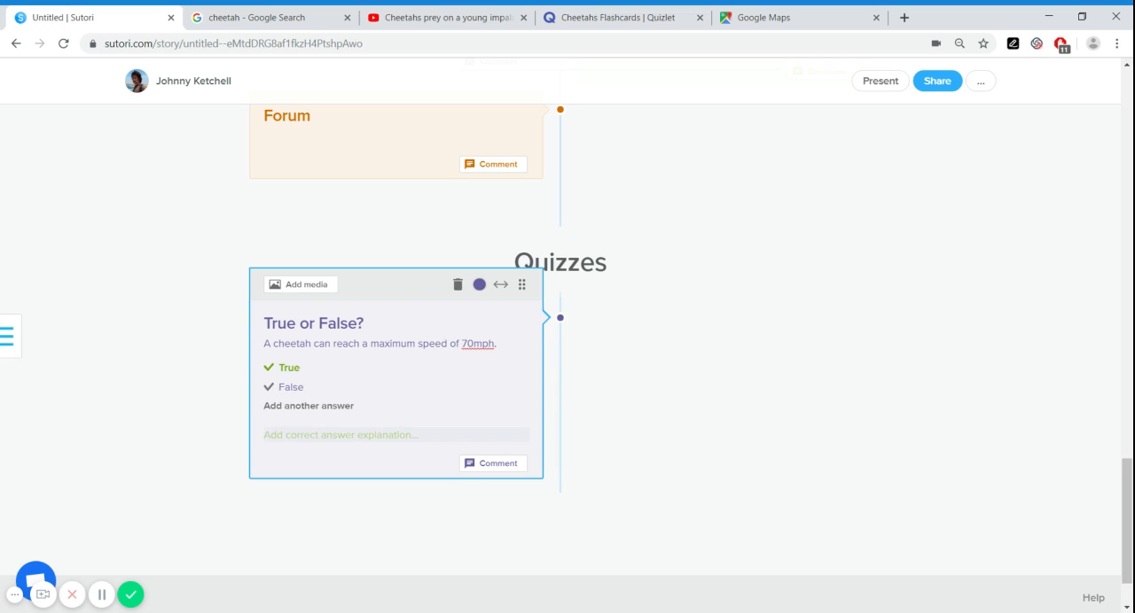
type("Correct! They can reach")
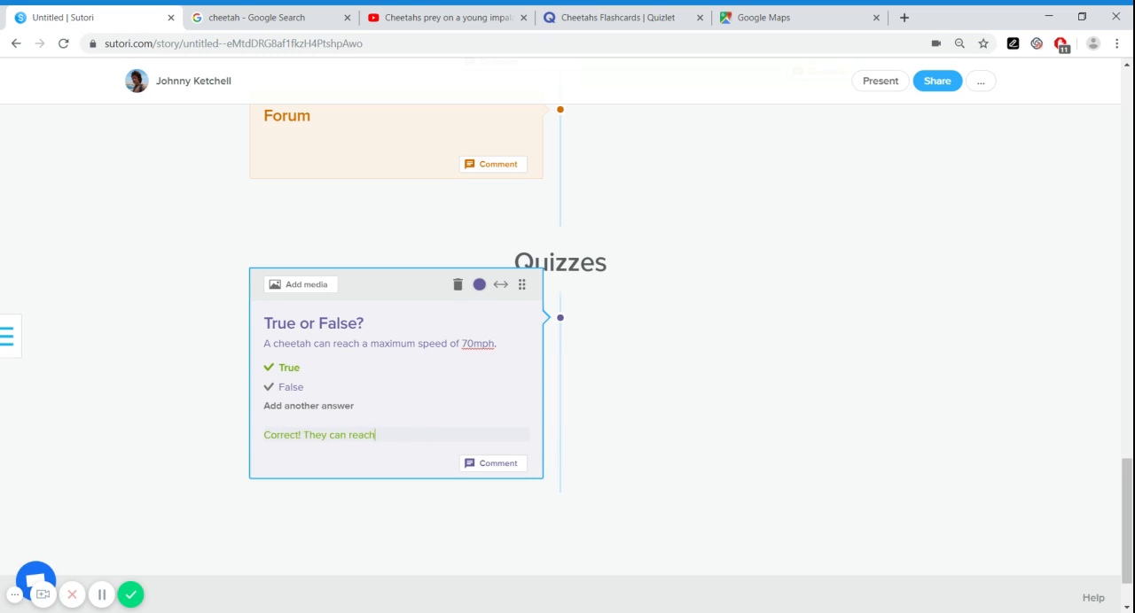
type(" this speed in short bursts.")
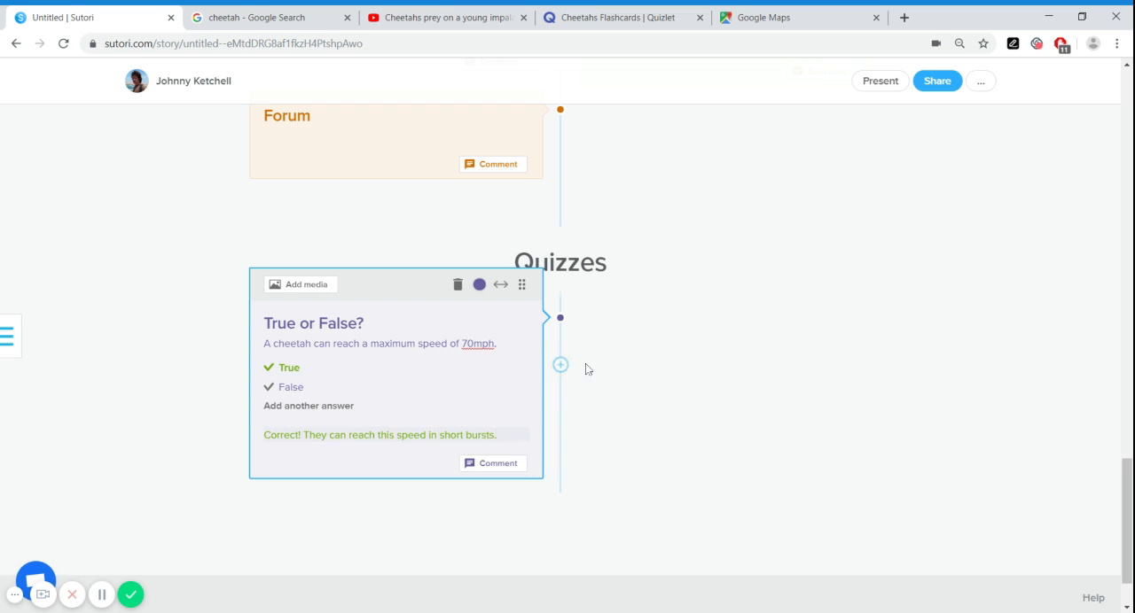
left_click(615, 367)
Add a matching quiz block below the True or False? quiz with the instruction "Match the big cat to its habitat."
mouse_move(562, 345)
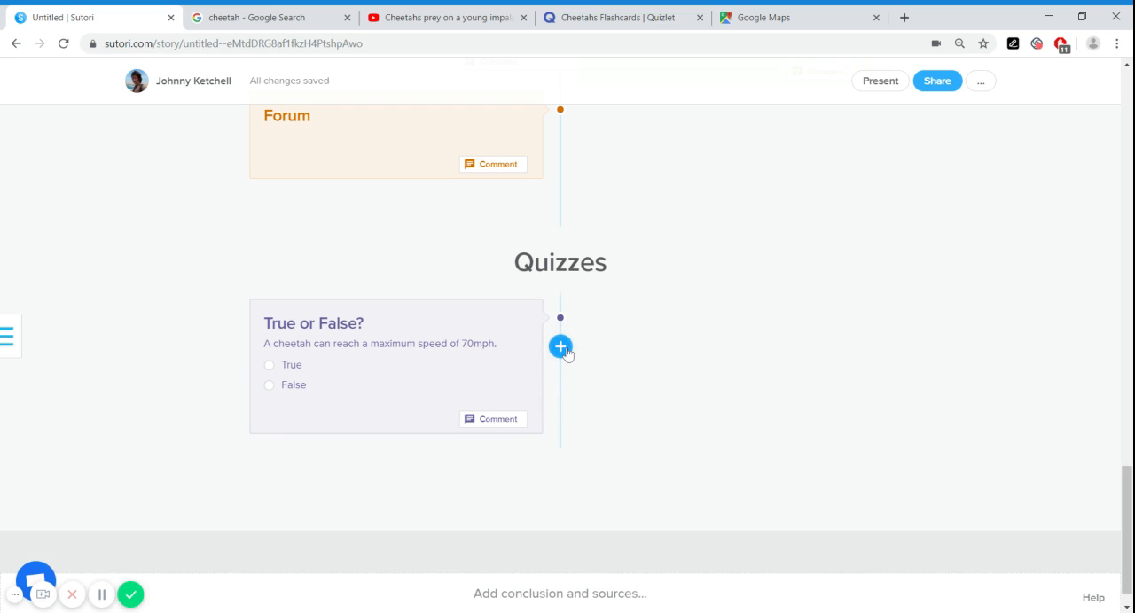
left_click(566, 351)
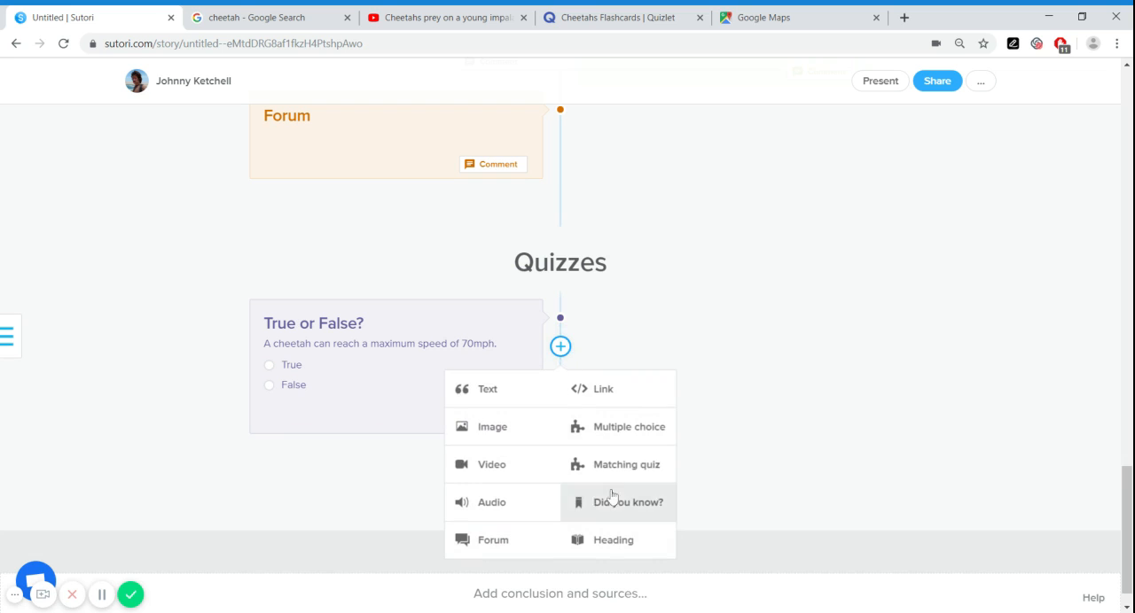
left_click(602, 470)
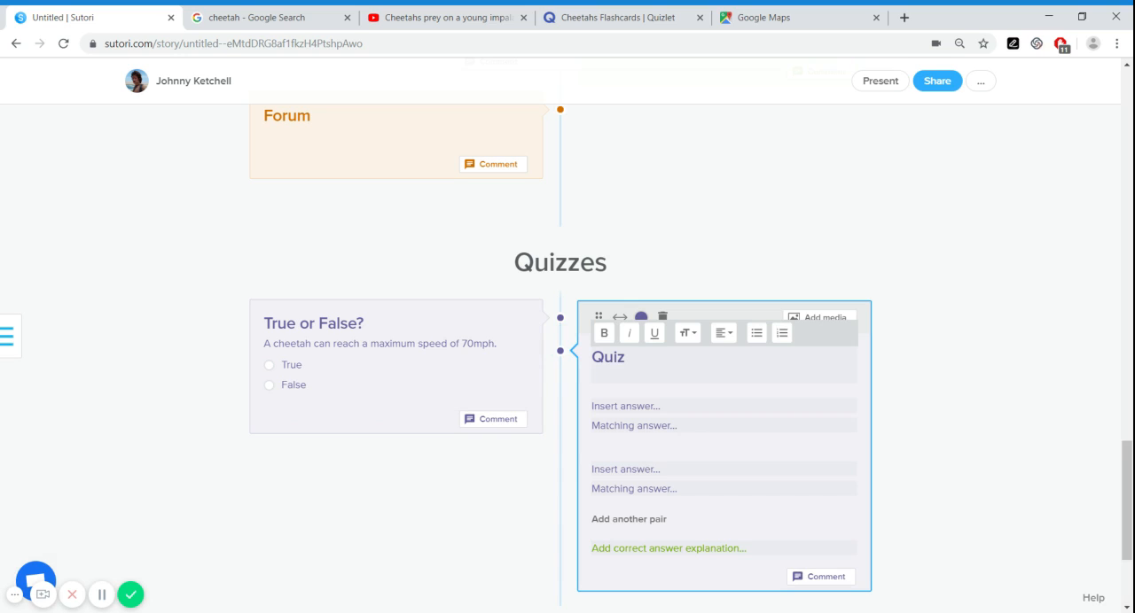
type("Match the big cat to its habit")
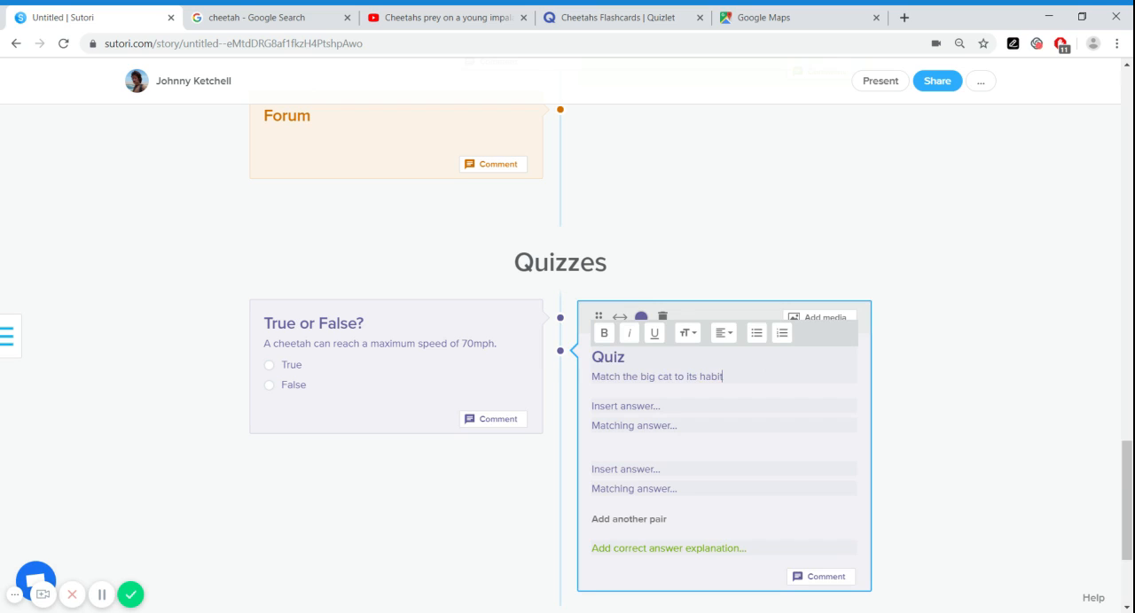
type("at.")
Fill in the first matching pair with "Cheetah" and "Africa"
left_click(627, 407)
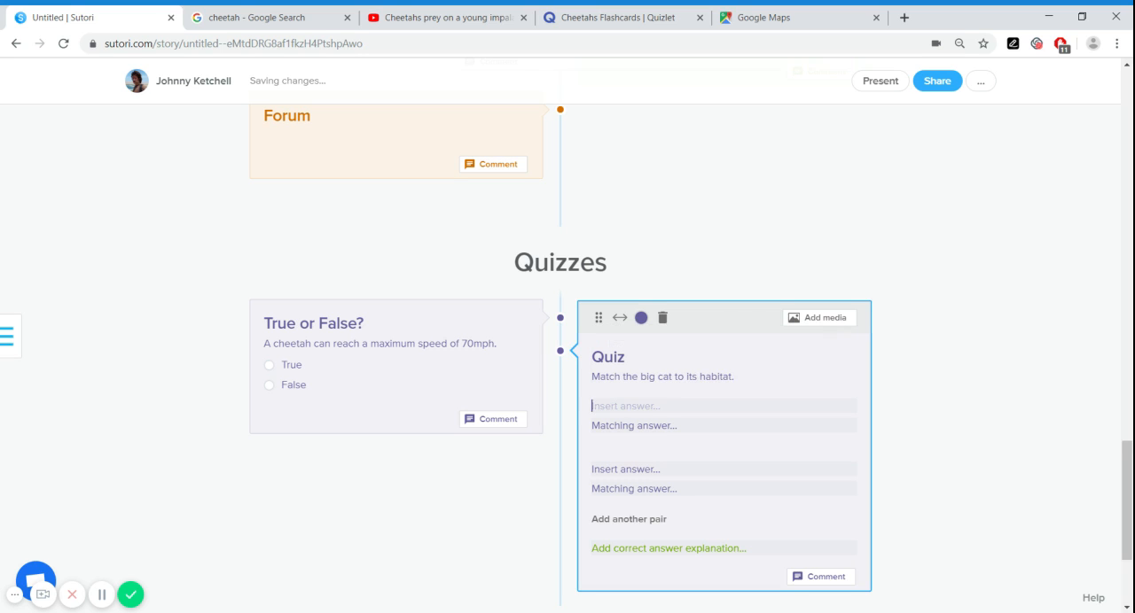
type("Ch")
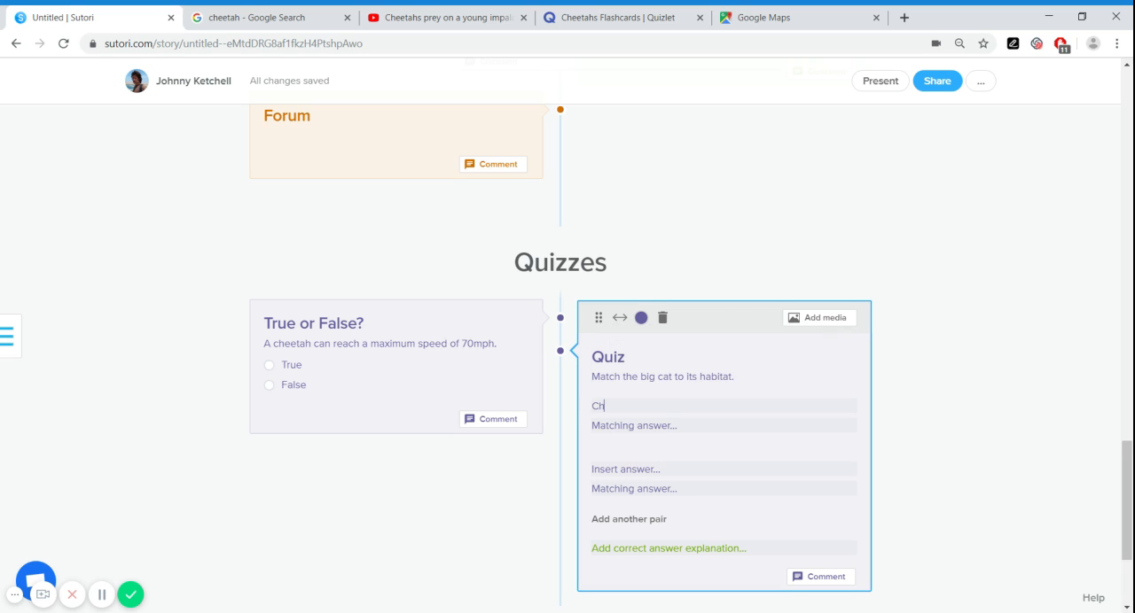
type("eetah")
key("Tab")
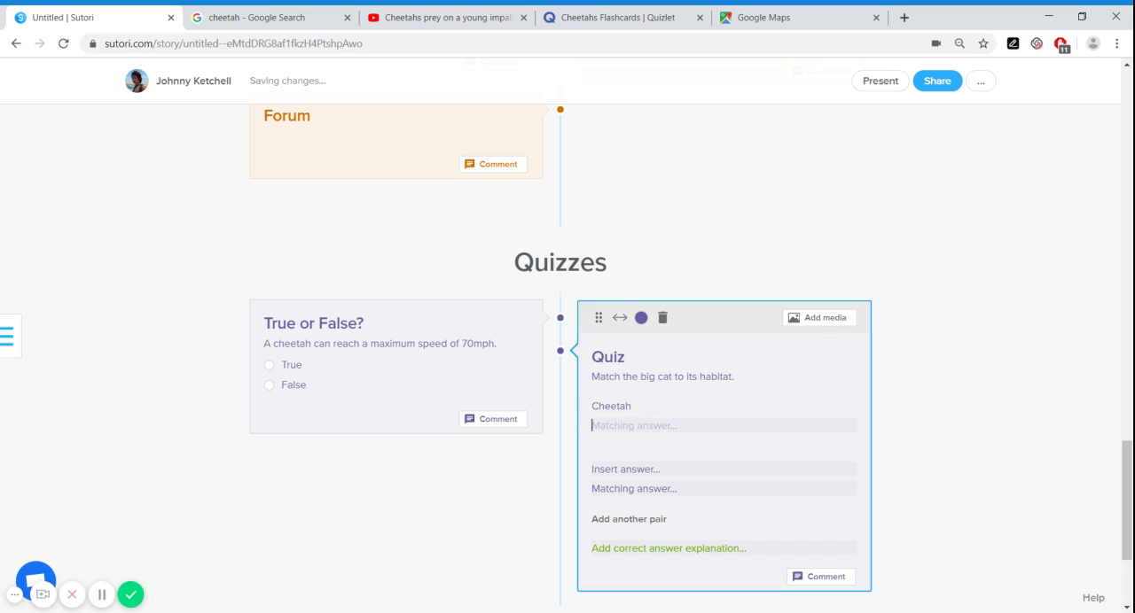
type("A")
key("BackSpace")
type("Africa")
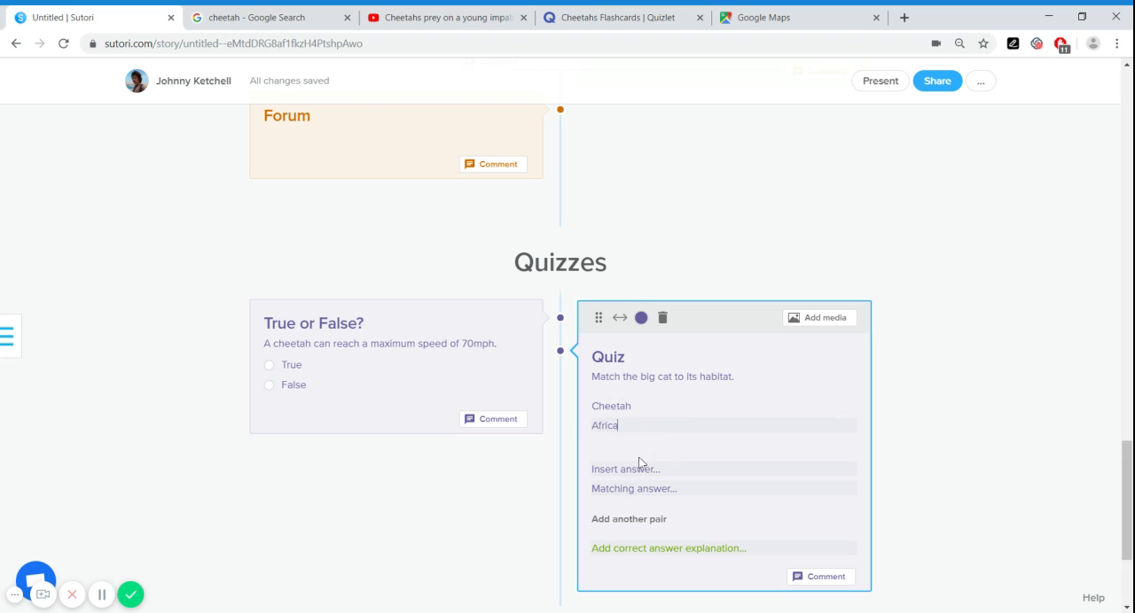
Fill in the second matching pair with "Jaguar" and "Americas"
key("Tab")
type("Jaguar")
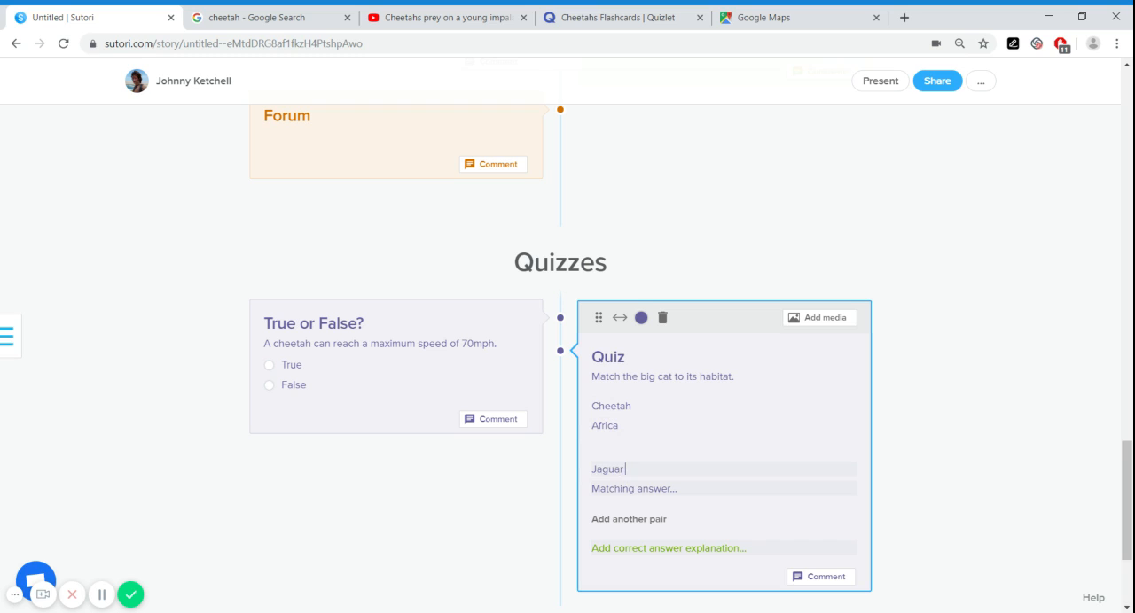
key("Tab")
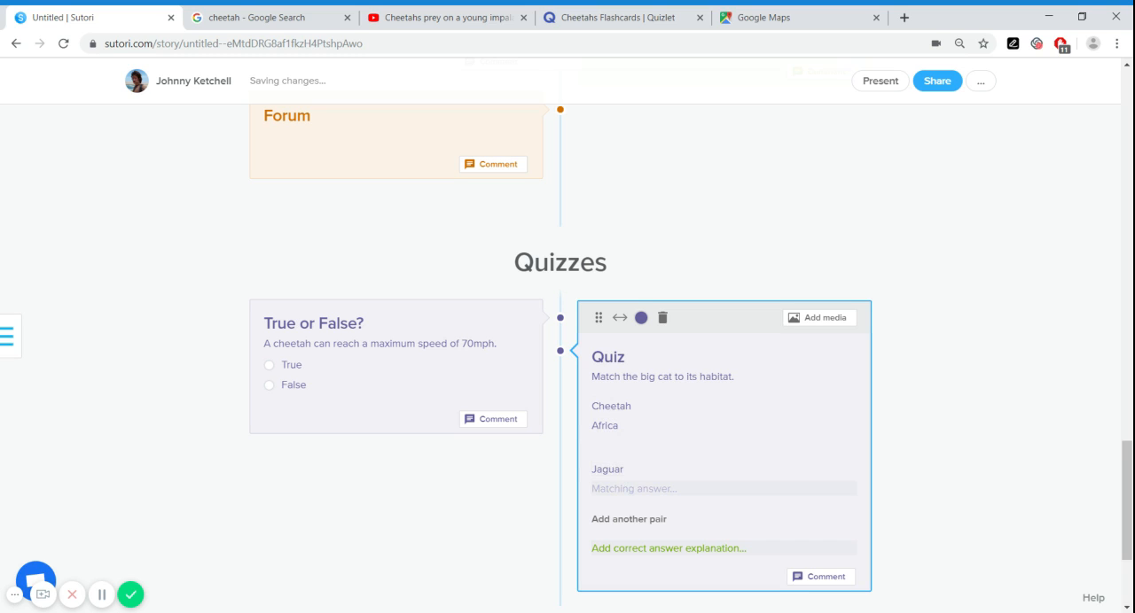
type("Amer")
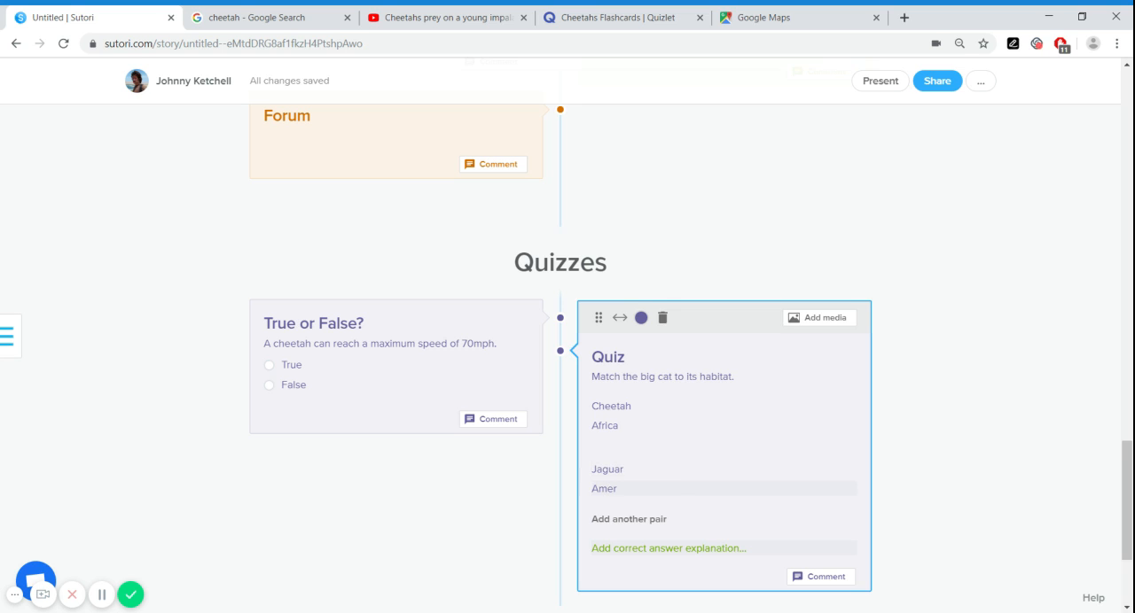
type("icas")
Add a third pair to the matching quiz and fill it in with "Tiger" and "Asia"
scroll(789, 444, "down", 1)
left_click(683, 448)
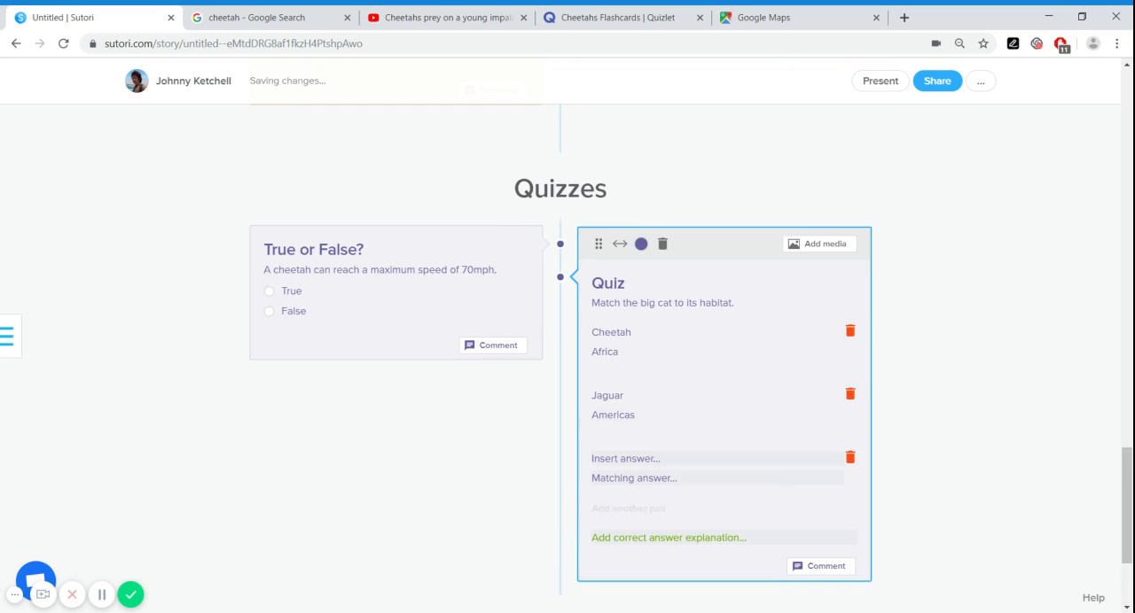
scroll(683, 447, "down", 1)
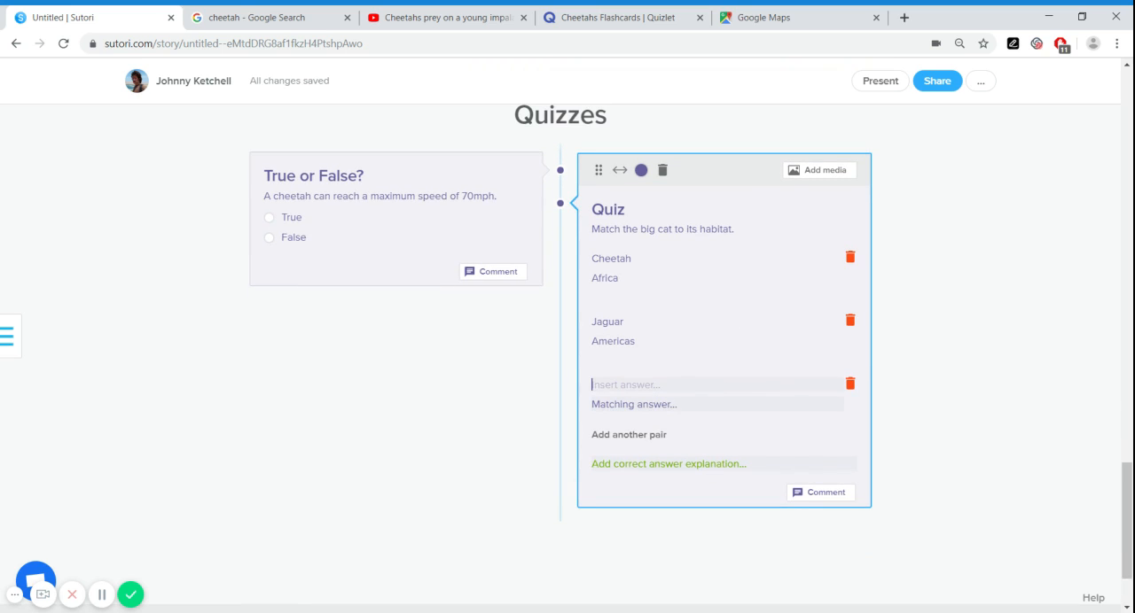
type("Tiger")
key("Tab")
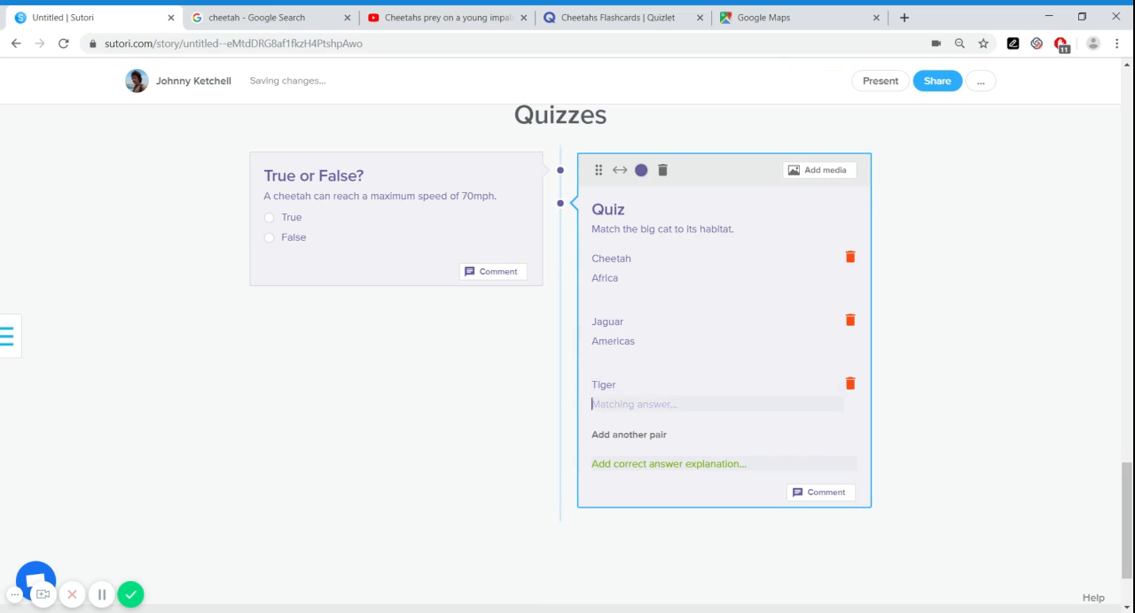
type("Asia")
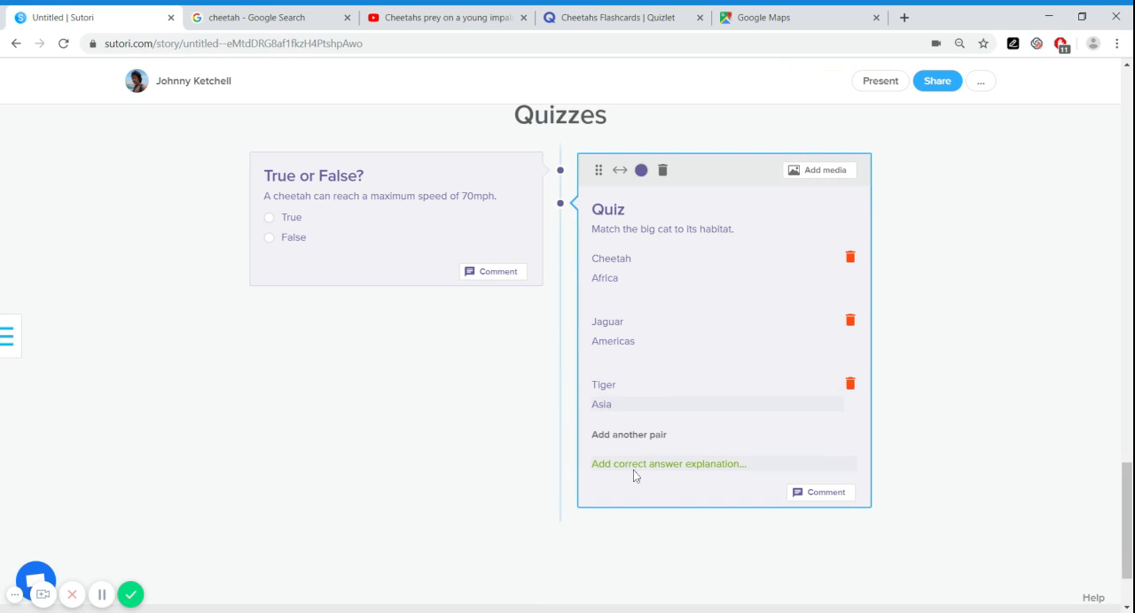
Add the correct answer explanation "Correct!" to the matching quiz and finish editing the block
left_click(669, 463)
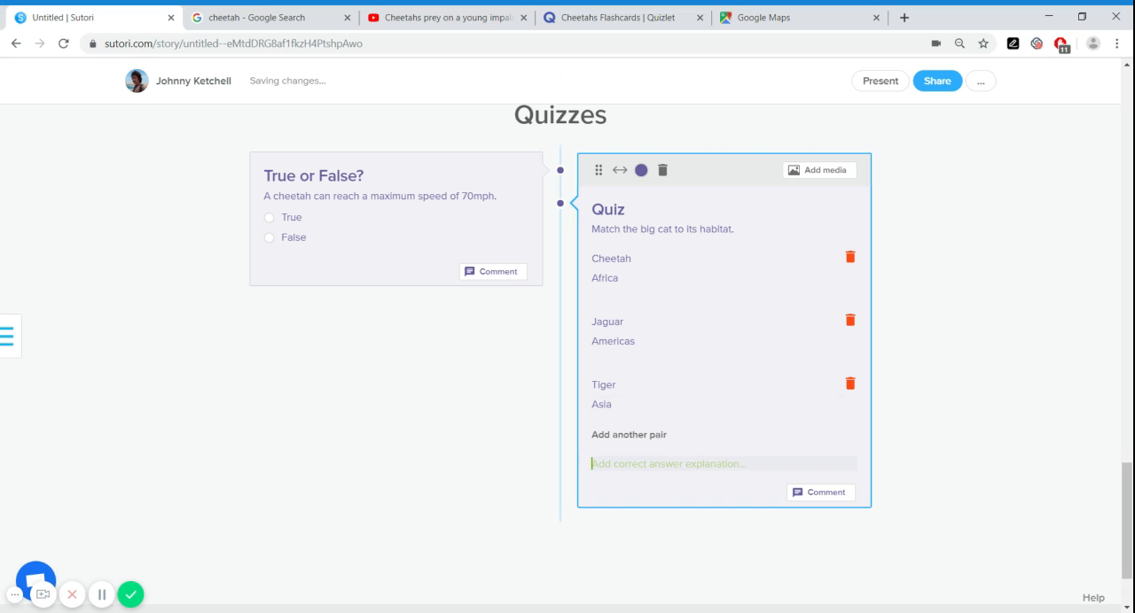
type("Correct!")
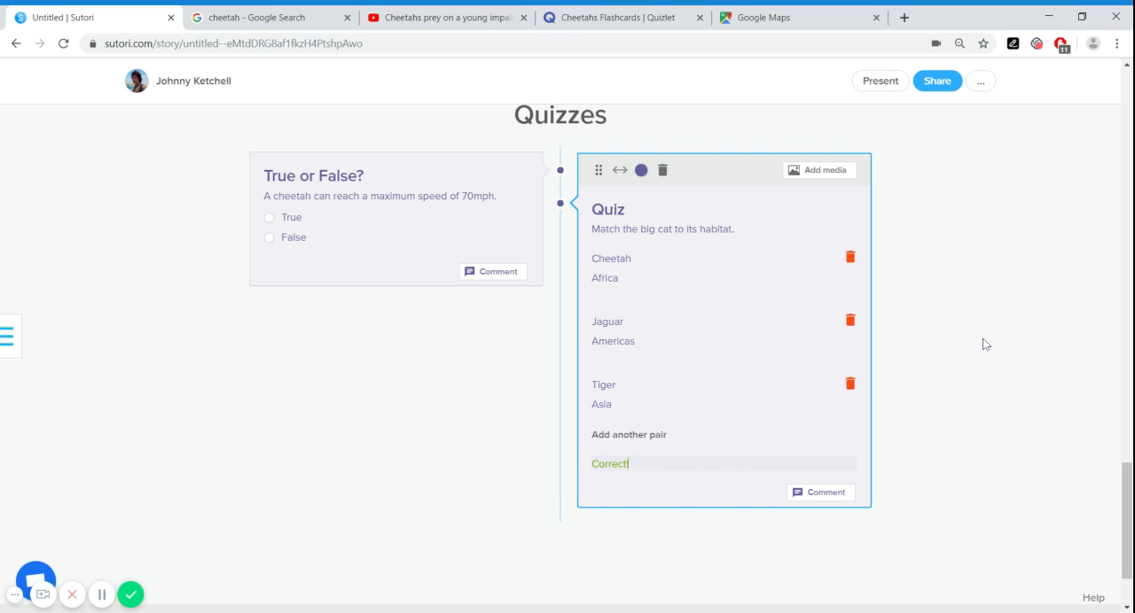
left_click(900, 340)
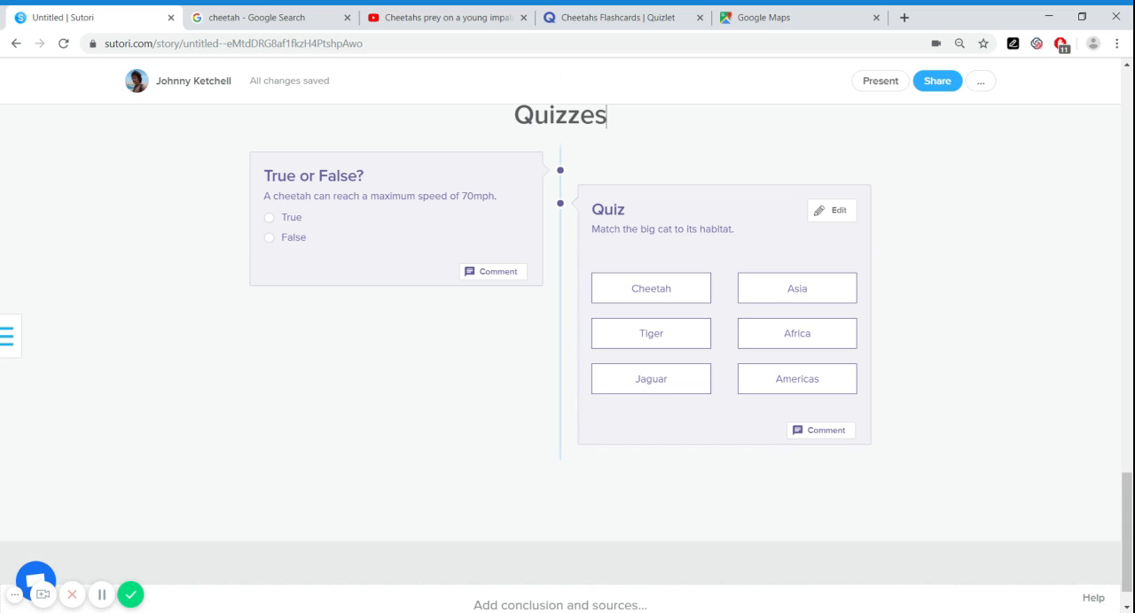
Test both quizzes by pairing the big cats with habitats, including Tiger with Americas, and answering True in the True or False? quiz
scroll(905, 310, "up", 1)
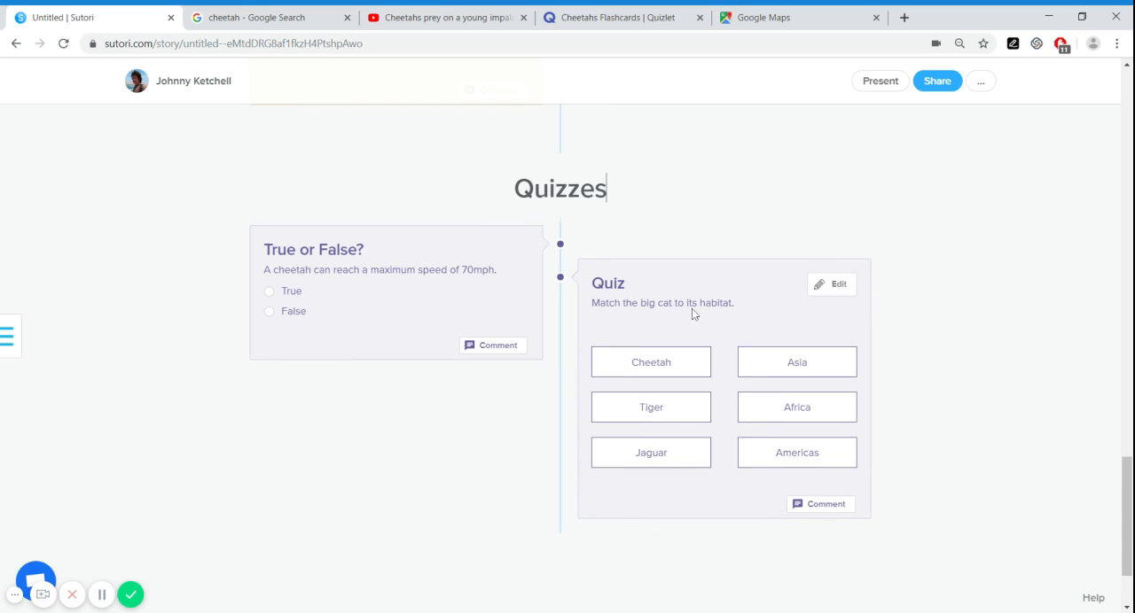
left_click(659, 371)
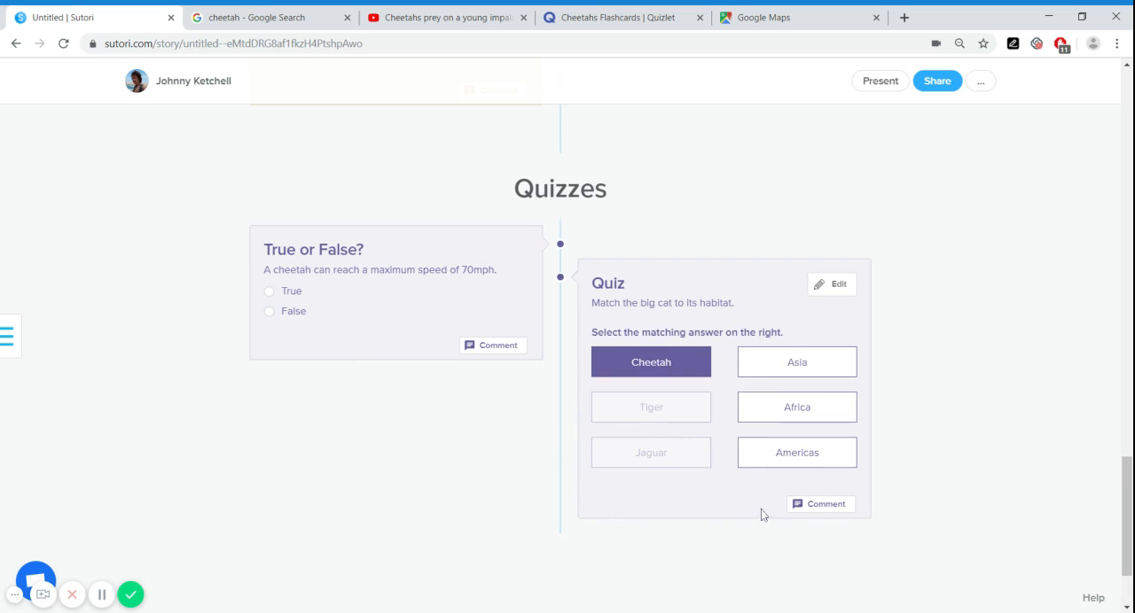
left_click(775, 407)
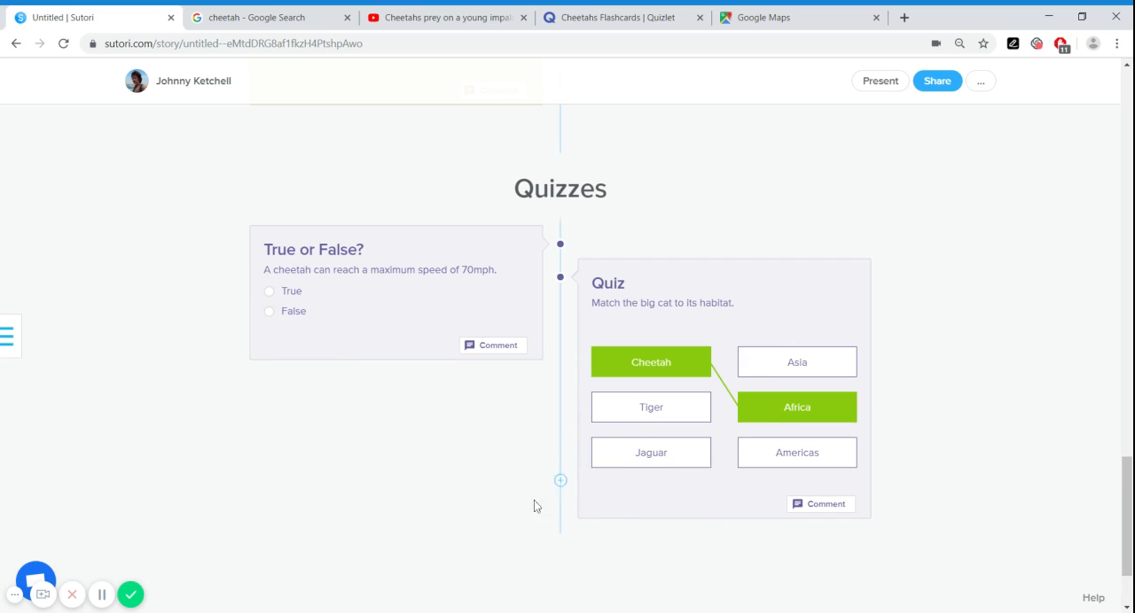
left_click(644, 413)
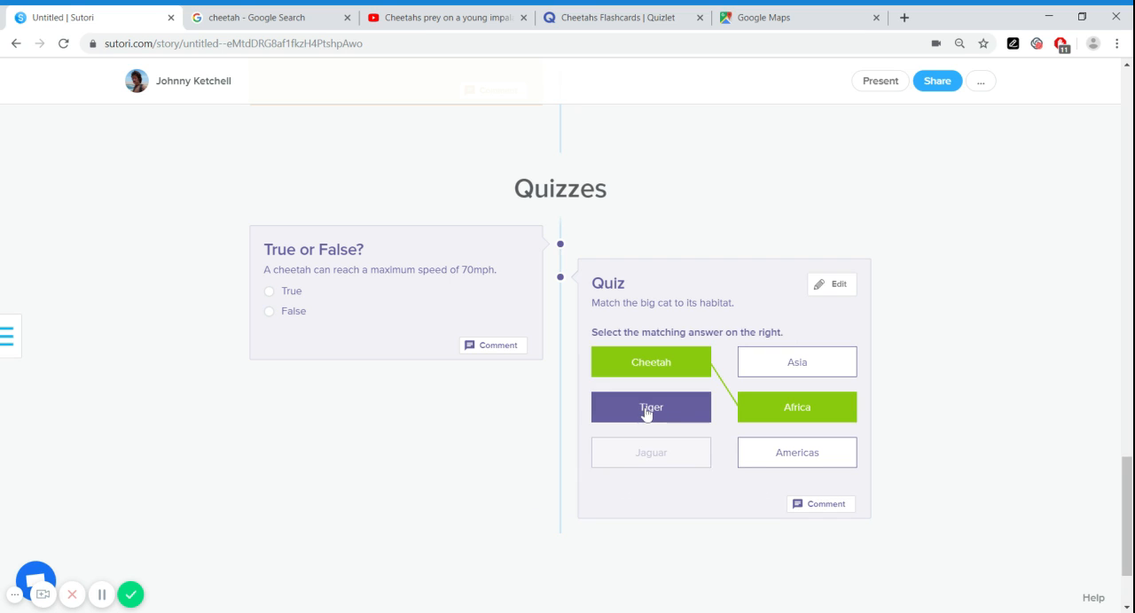
left_click(793, 458)
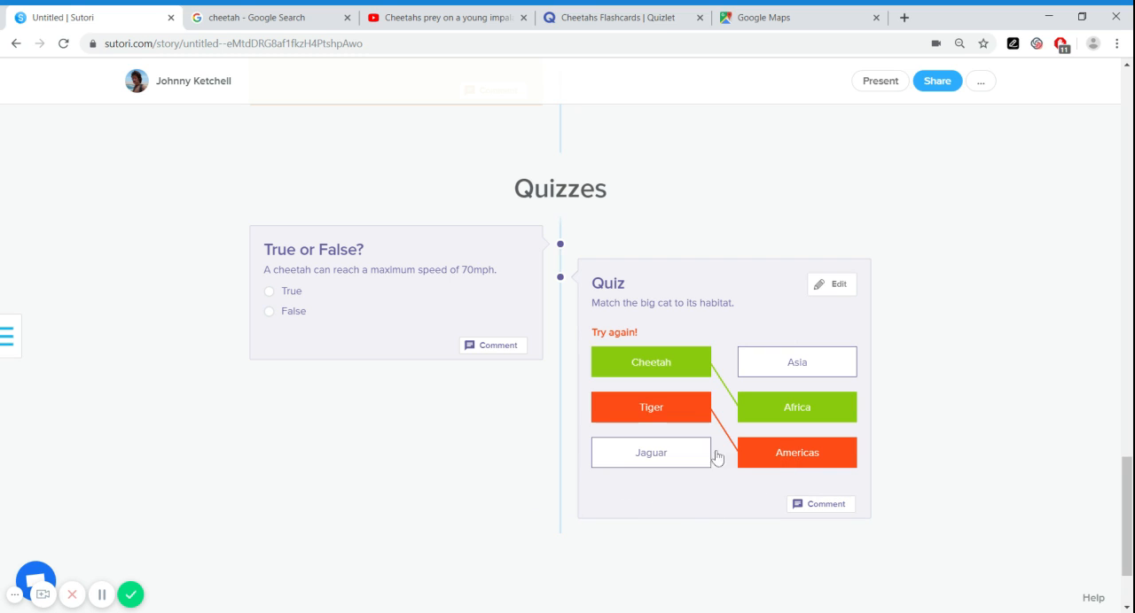
left_click(651, 463)
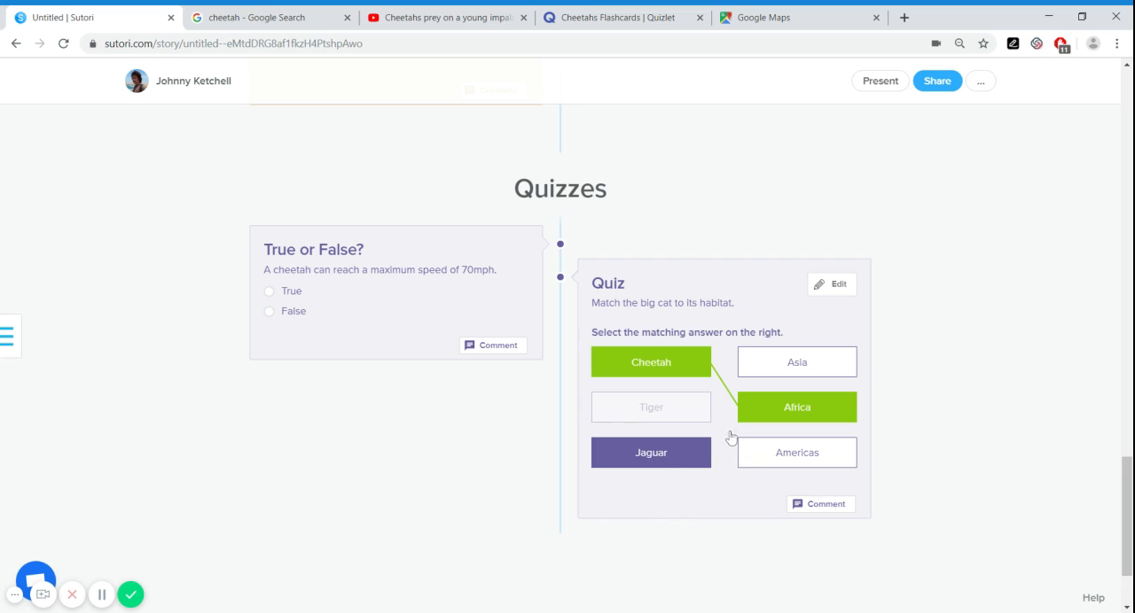
left_click(768, 459)
left_click(759, 375)
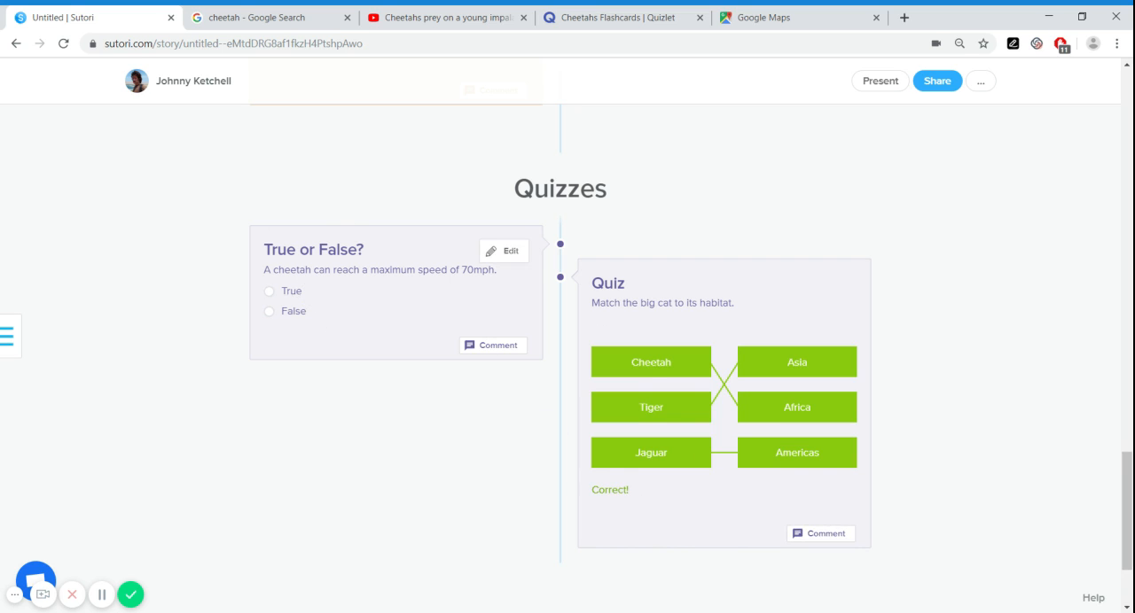
left_click(290, 296)
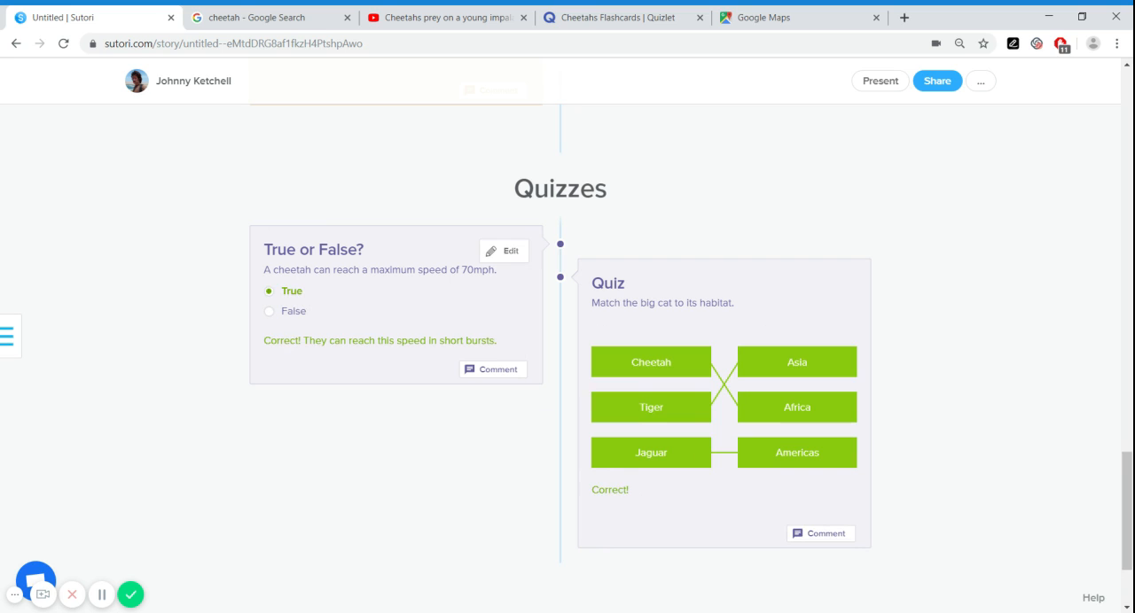
Look back through the story up to its cover image and open the additional story options beside Share
scroll(500, 475, "down", 2)
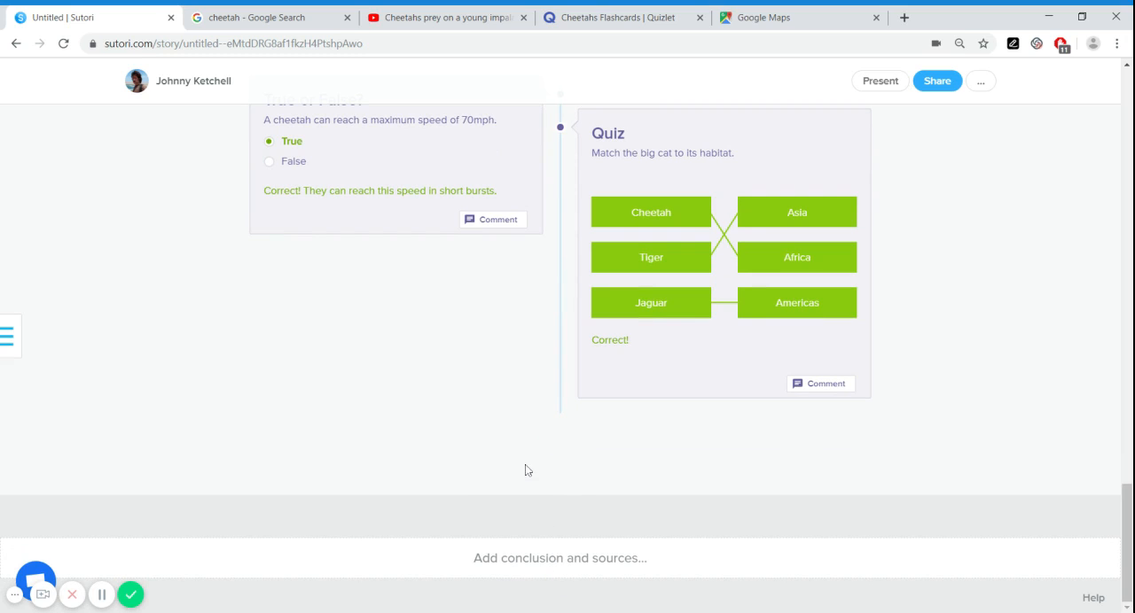
scroll(548, 470, "up", 5)
scroll(548, 474, "up", 12)
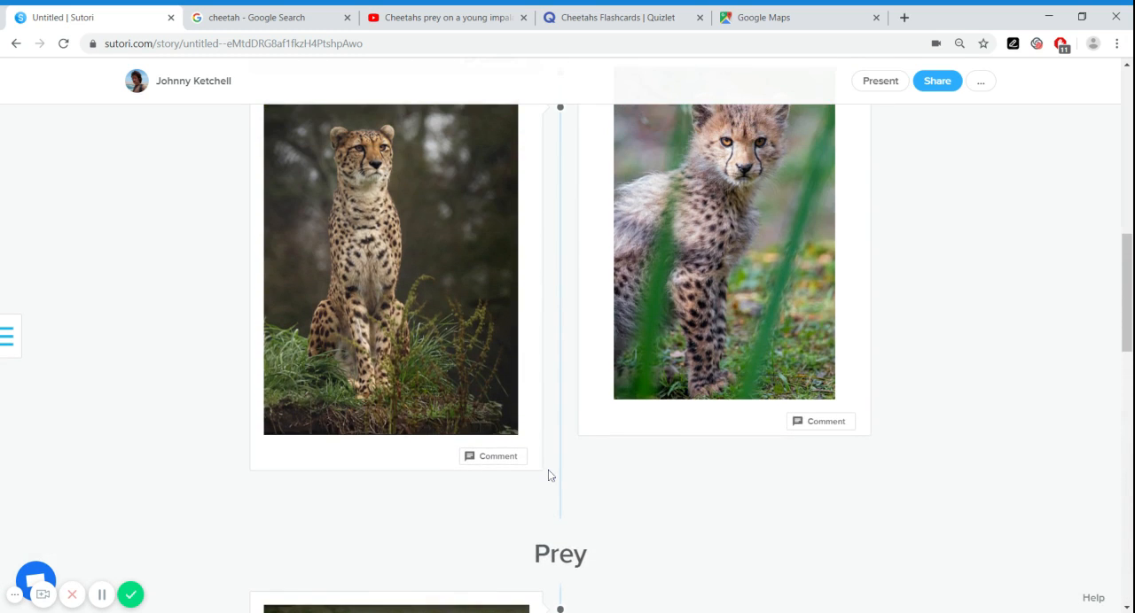
scroll(548, 476, "up", 1)
left_click(625, 505)
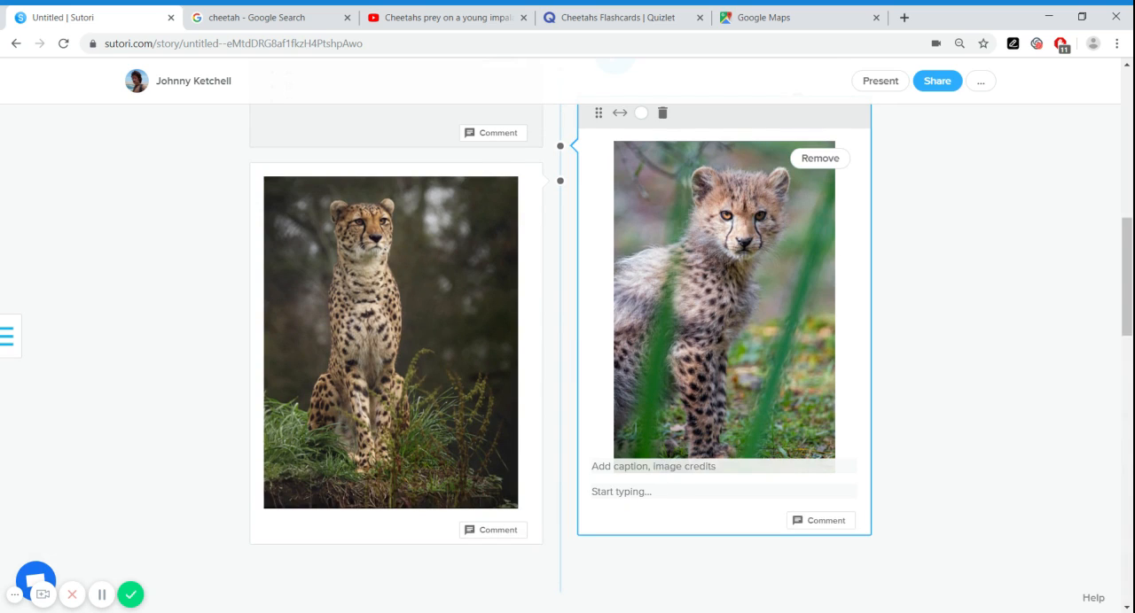
left_click(899, 480)
scroll(923, 518, "up", 10)
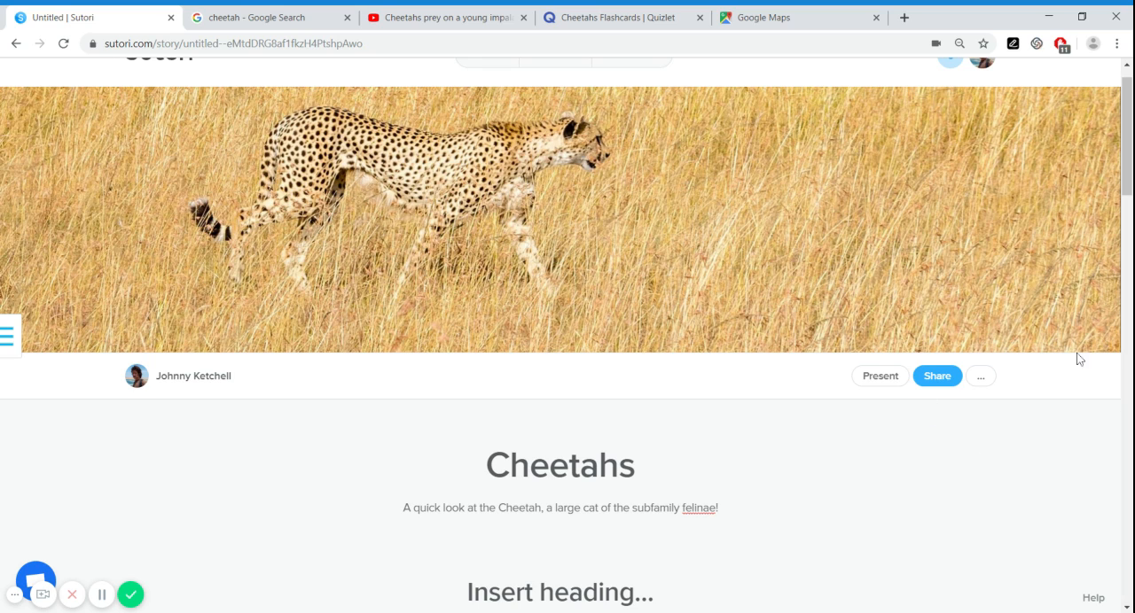
left_click(986, 379)
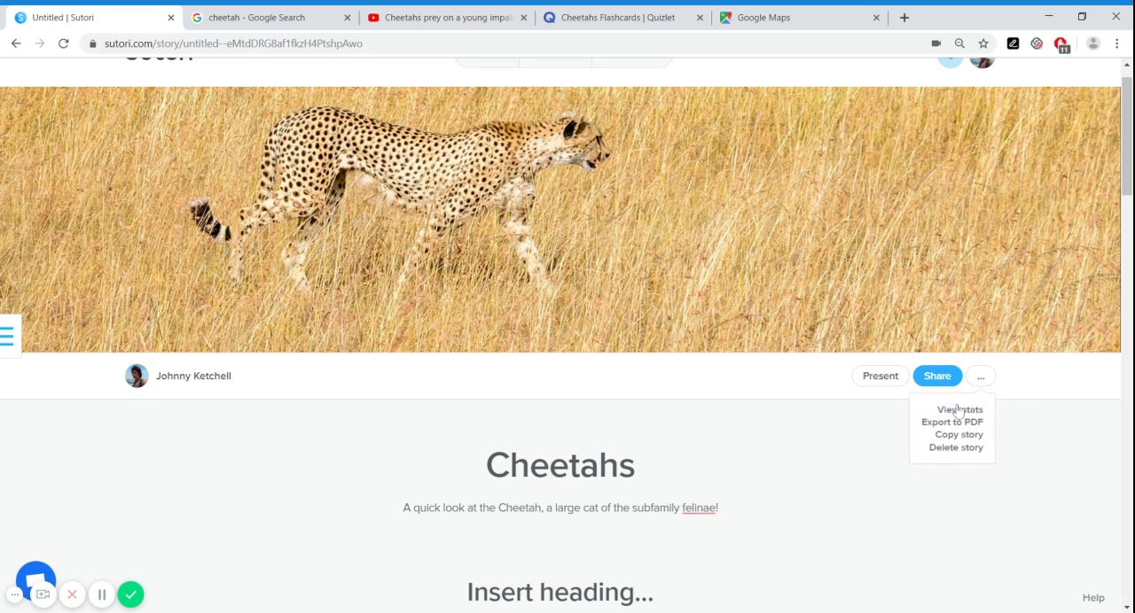